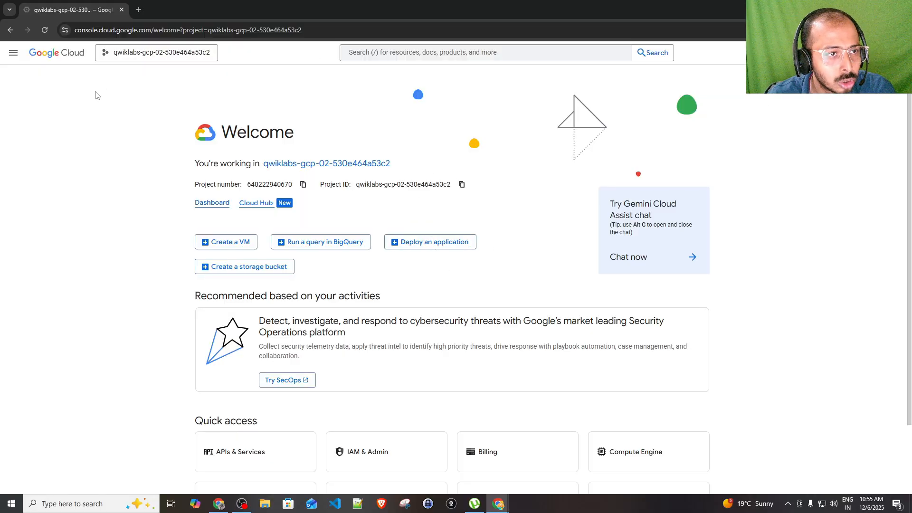
Open the Cloud SQL Get Started page from the console navigation menu
click(14, 54)
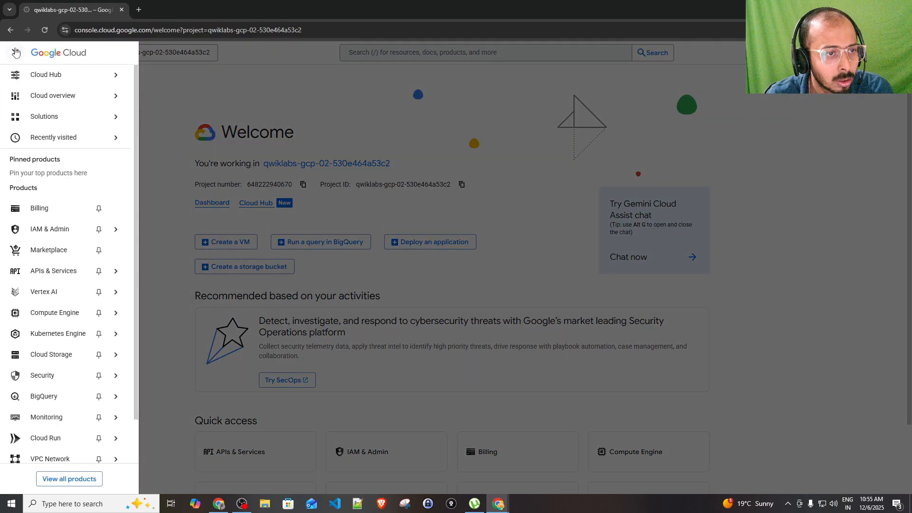
scroll(49, 228, down, 1)
mouse_move(52, 227)
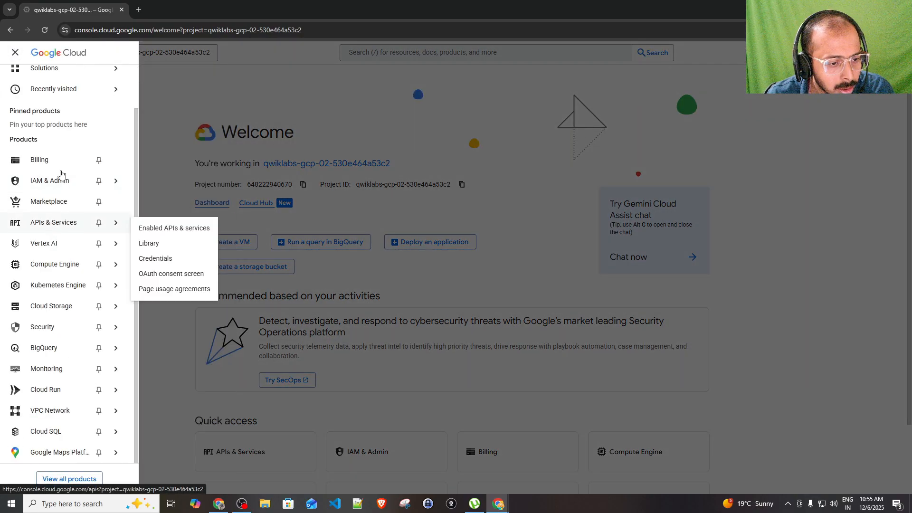
mouse_move(46, 434)
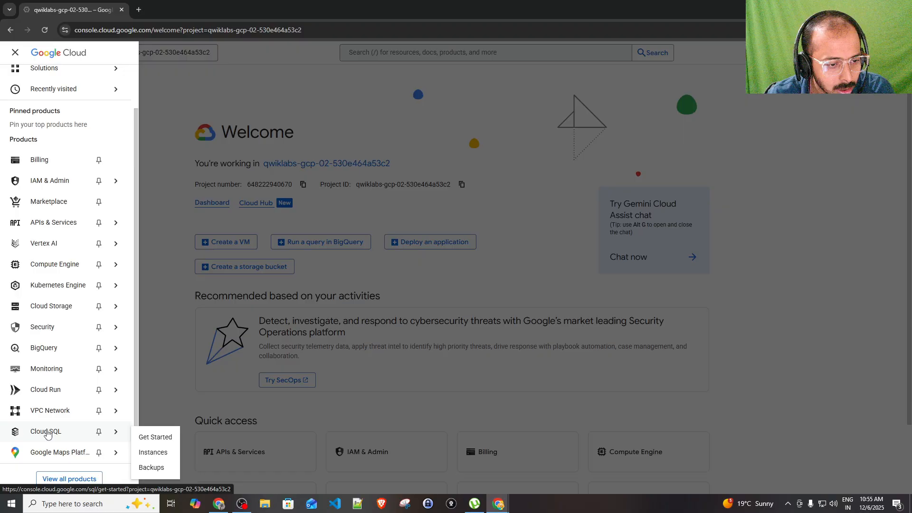
click(153, 438)
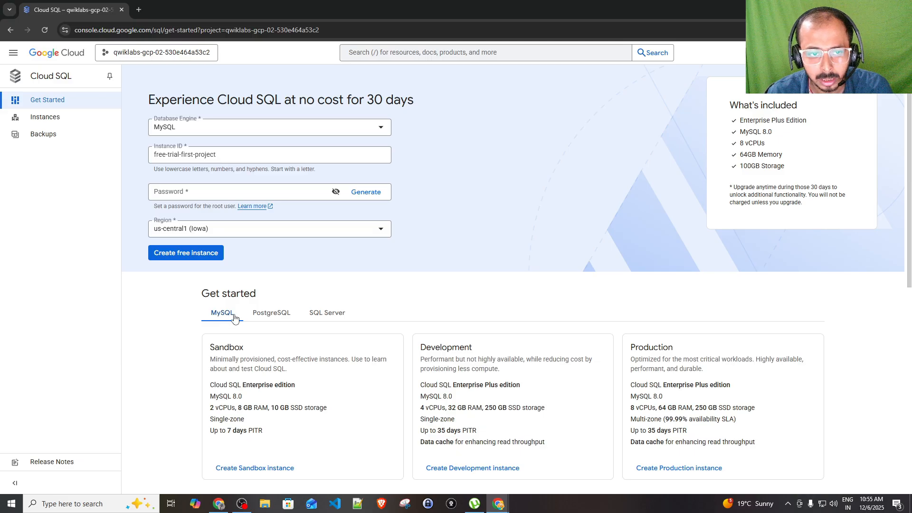
Compare PostgreSQL, SQL Server and MySQL tiers, highlighting the Development and Production tier names
scroll(496, 292, down, 1)
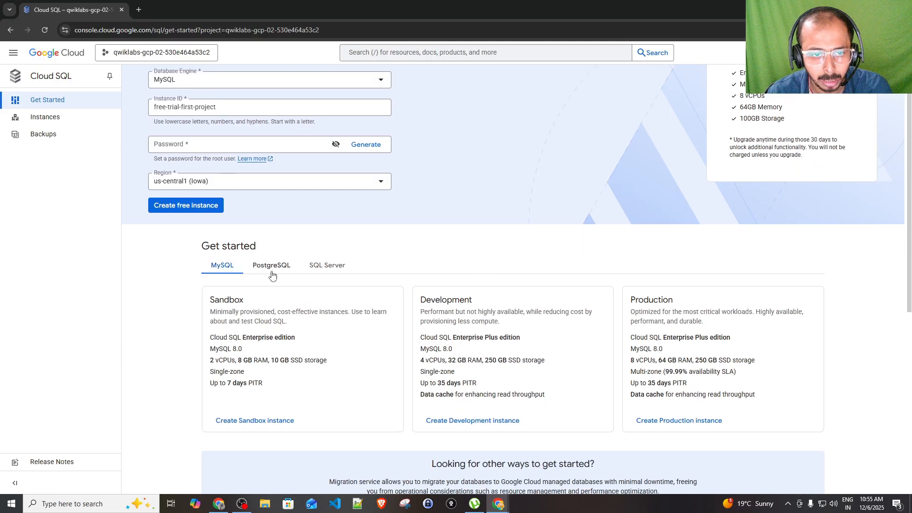
click(273, 274)
click(336, 268)
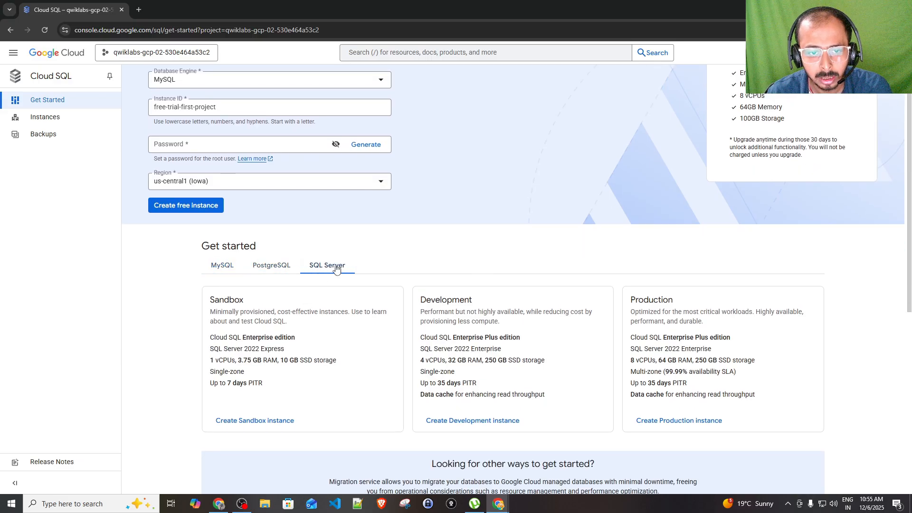
scroll(336, 268, up, 1)
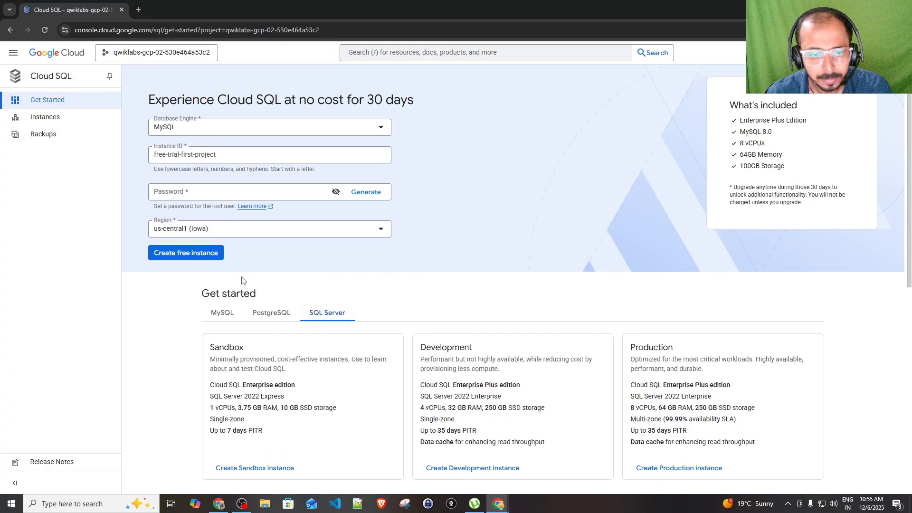
scroll(233, 281, down, 1)
click(225, 275)
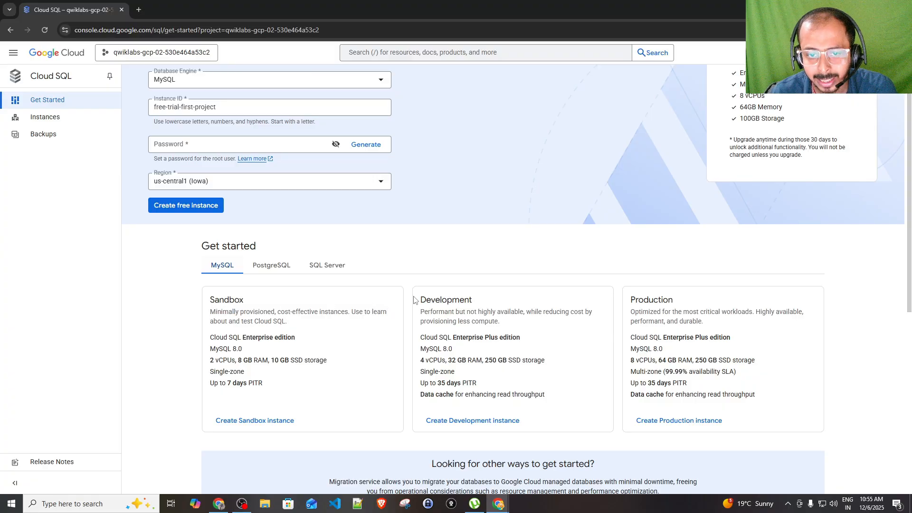
drag(418, 301, 469, 301)
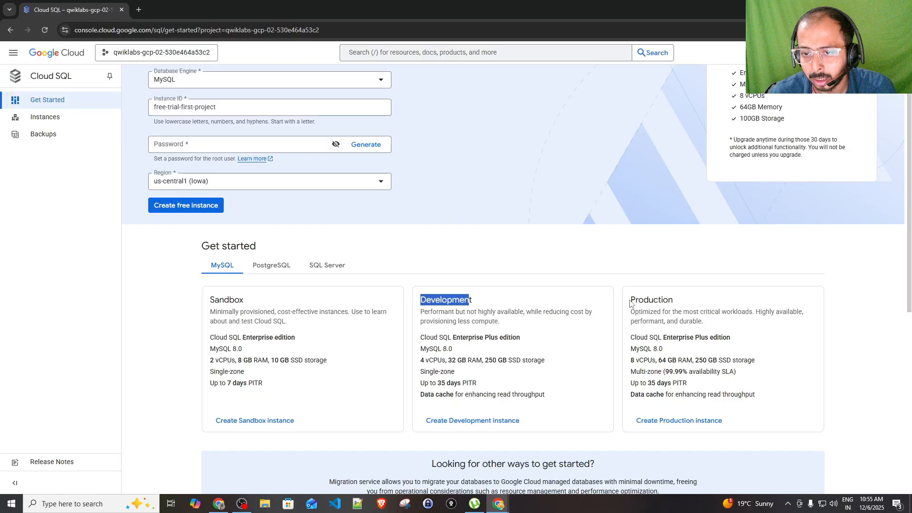
drag(631, 304, 726, 302)
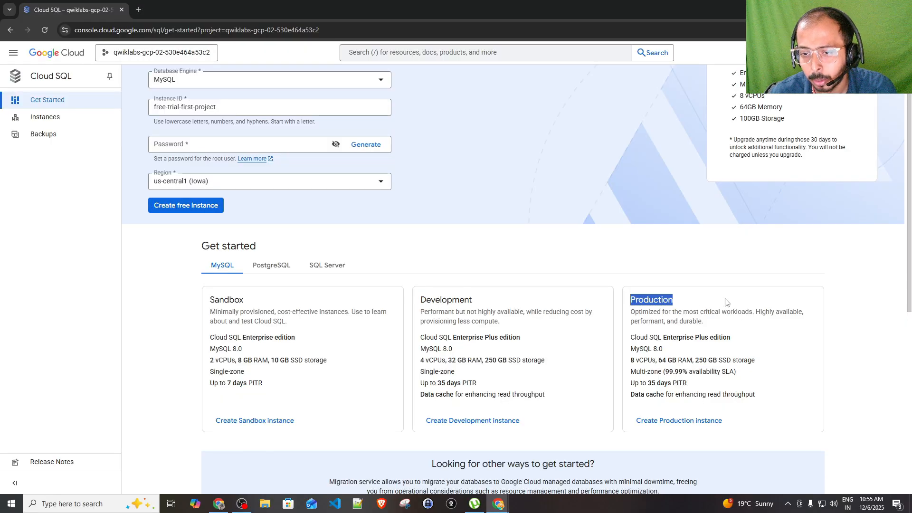
click(212, 341)
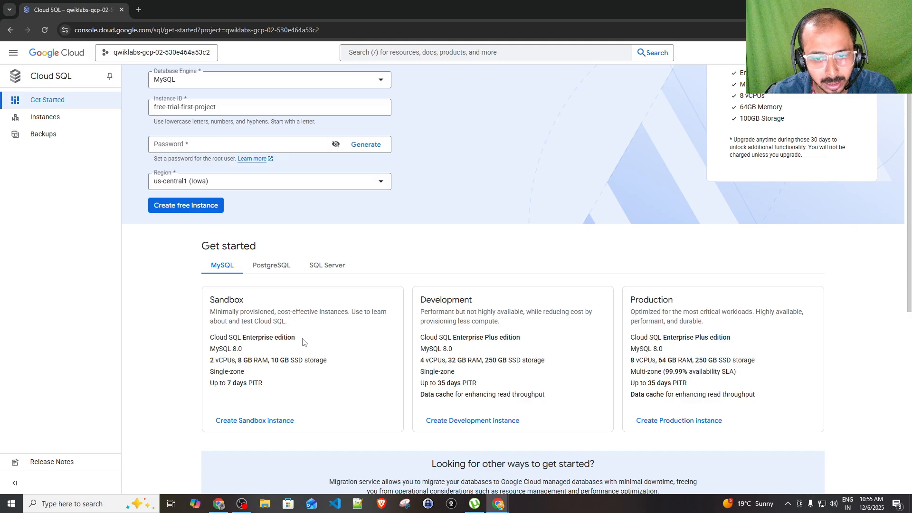
drag(209, 338, 273, 355)
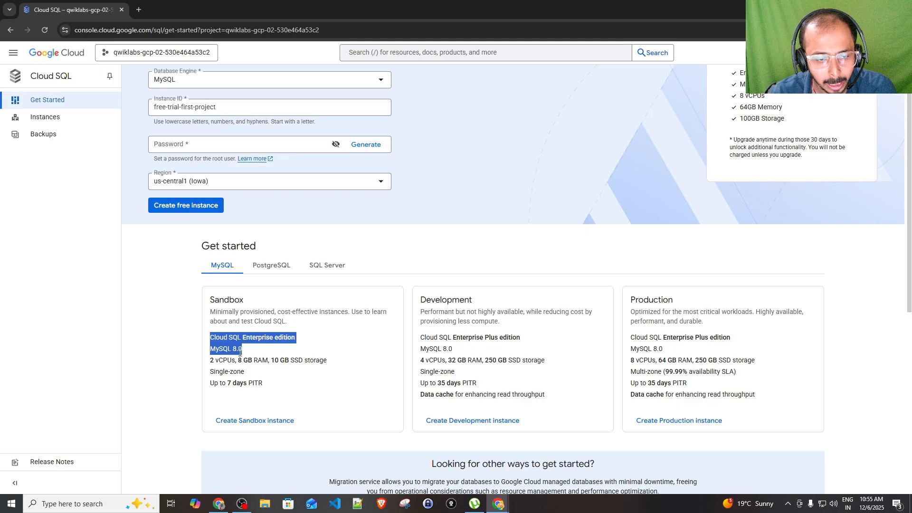
double_click(239, 349)
click(249, 357)
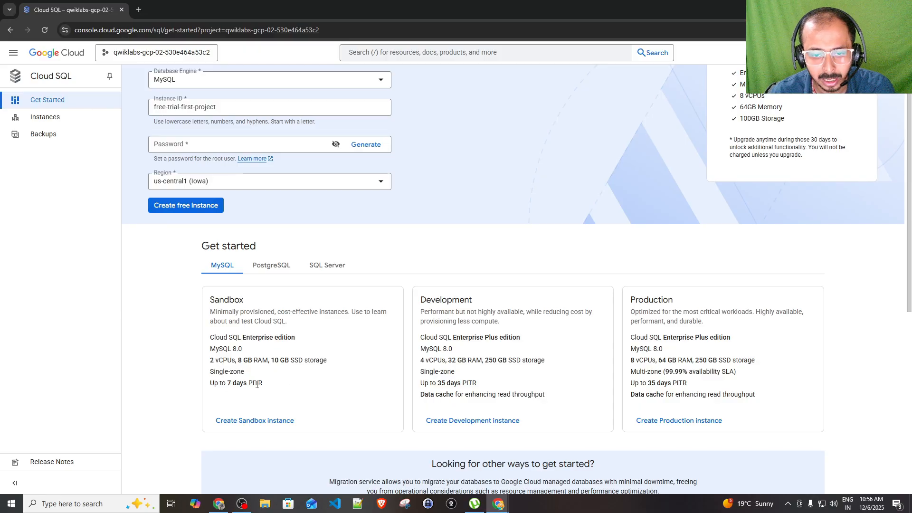
double_click(459, 341)
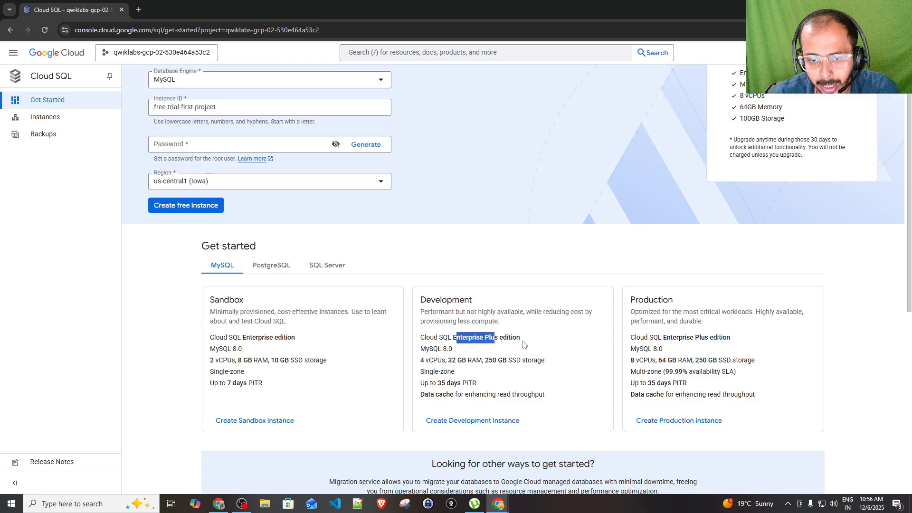
click(511, 343)
drag(421, 349, 566, 366)
click(457, 361)
click(572, 367)
drag(426, 371, 525, 376)
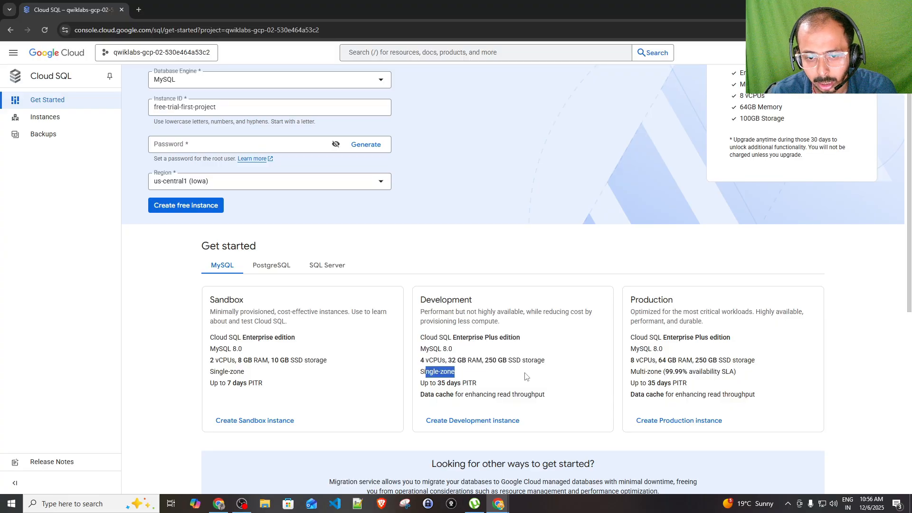
drag(442, 385, 539, 385)
click(539, 385)
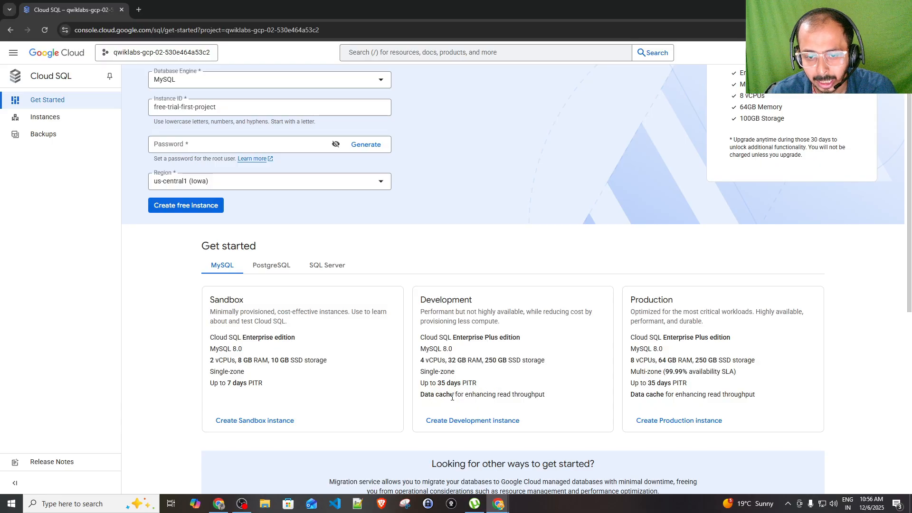
drag(498, 395, 420, 336)
click(558, 399)
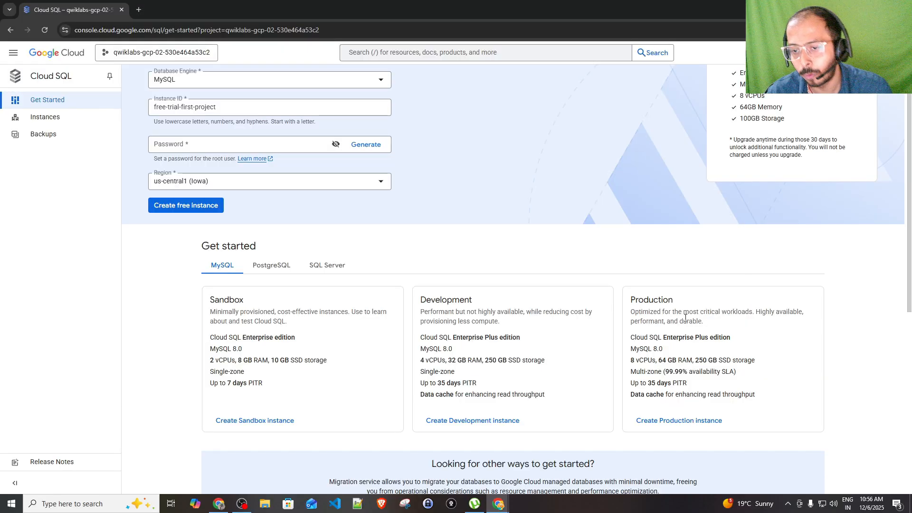
drag(685, 318, 743, 311)
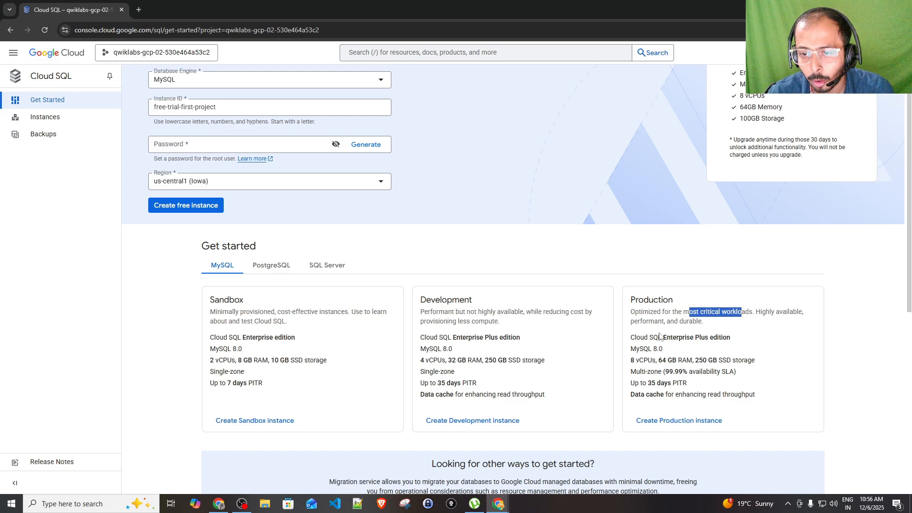
drag(678, 322, 738, 316)
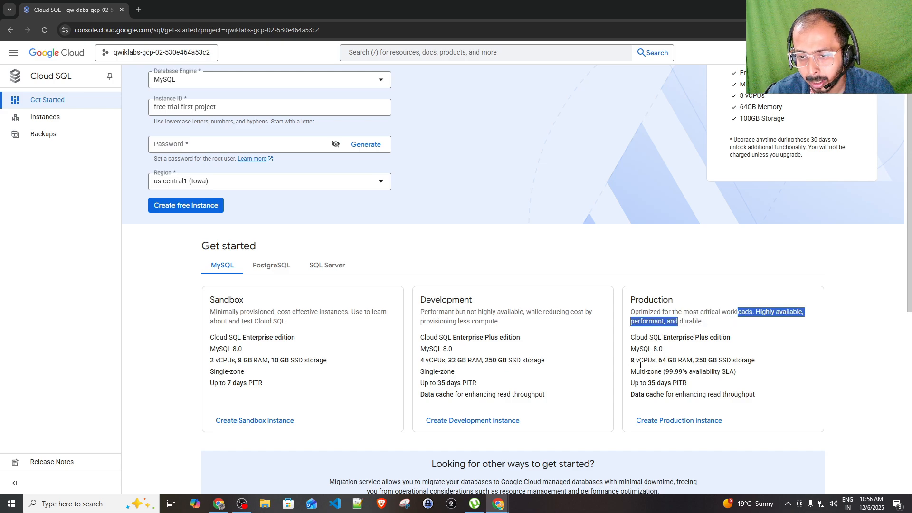
drag(421, 337, 440, 364)
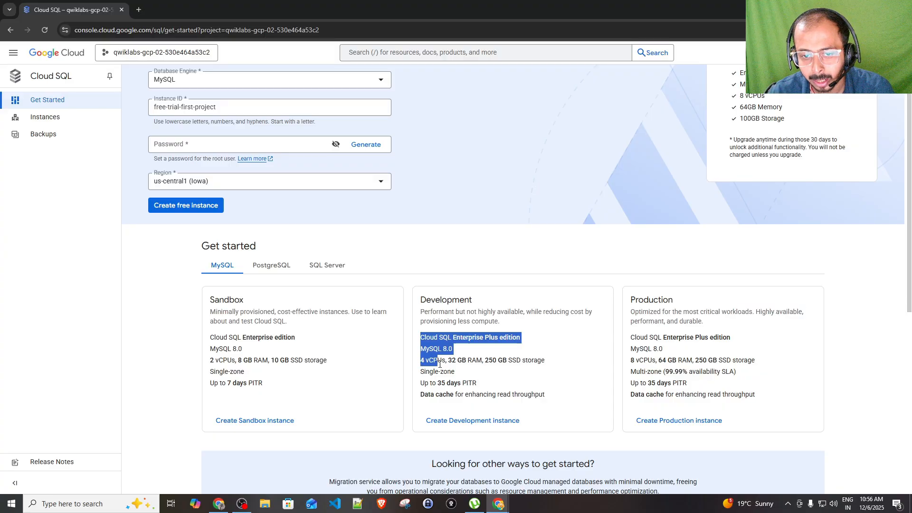
drag(657, 362, 733, 361)
click(703, 361)
click(747, 361)
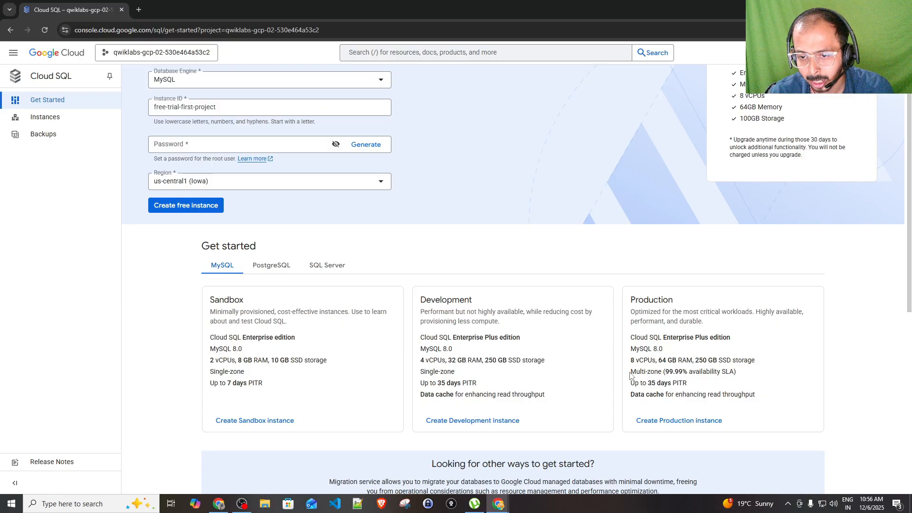
drag(630, 336, 673, 371)
click(688, 375)
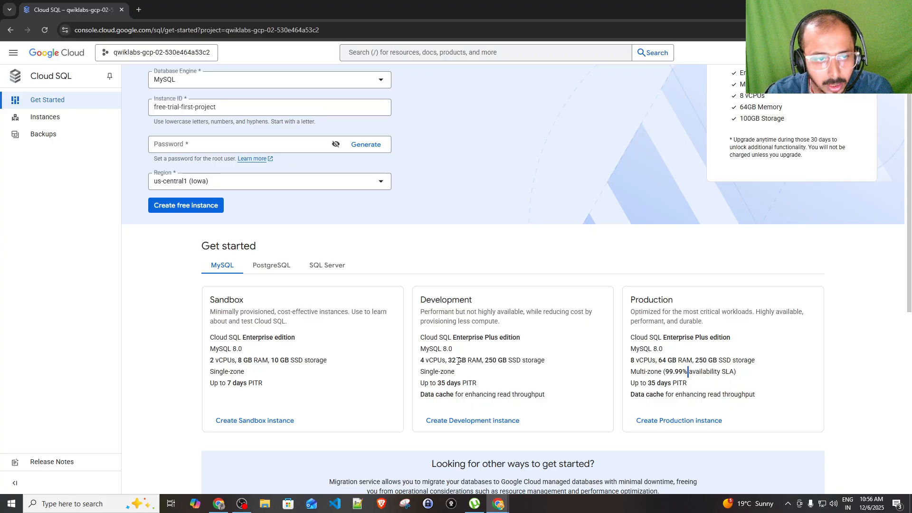
scroll(458, 362, up, 1)
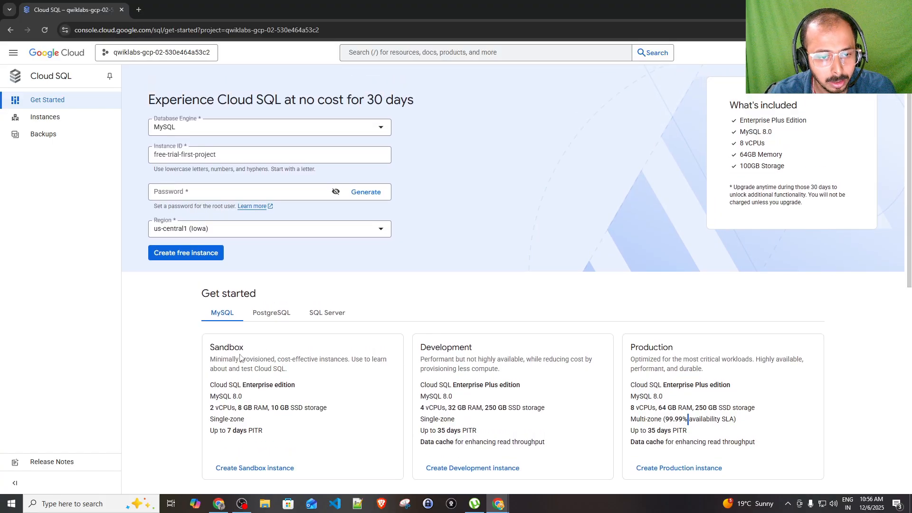
drag(212, 363, 370, 380)
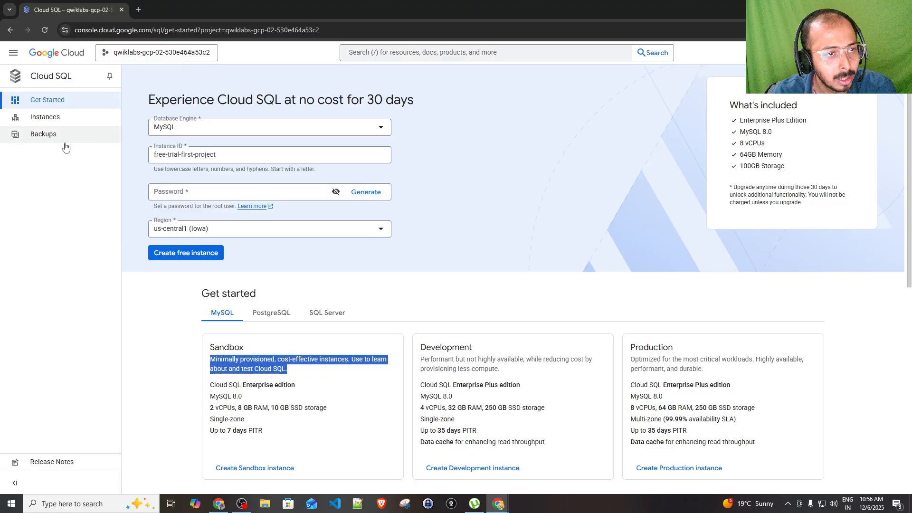
Go to Cloud SQL Instances, review the Sandbox tier, and start creating a Sandbox instance
click(54, 126)
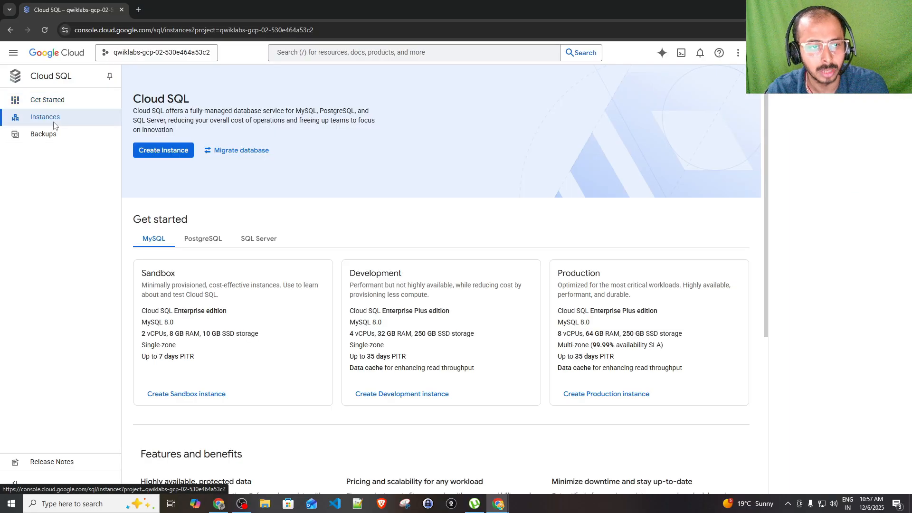
scroll(333, 266, down, 5)
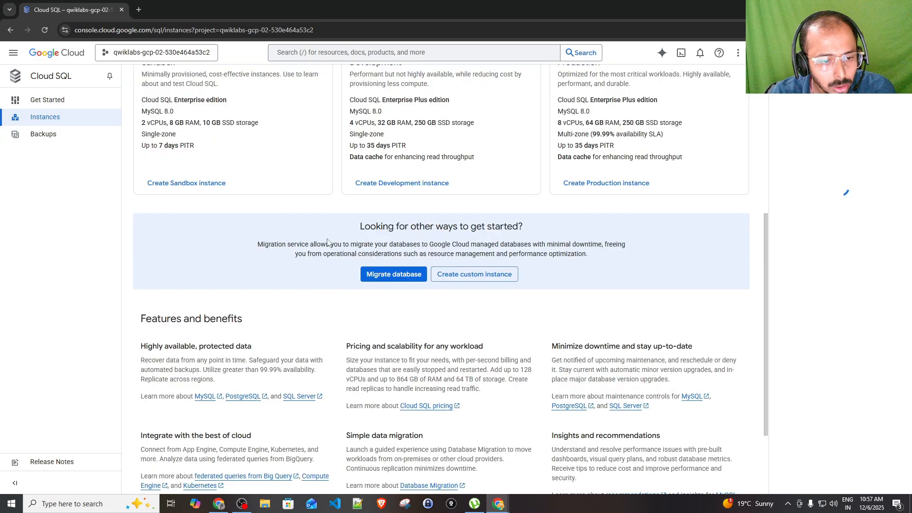
scroll(283, 259, up, 3)
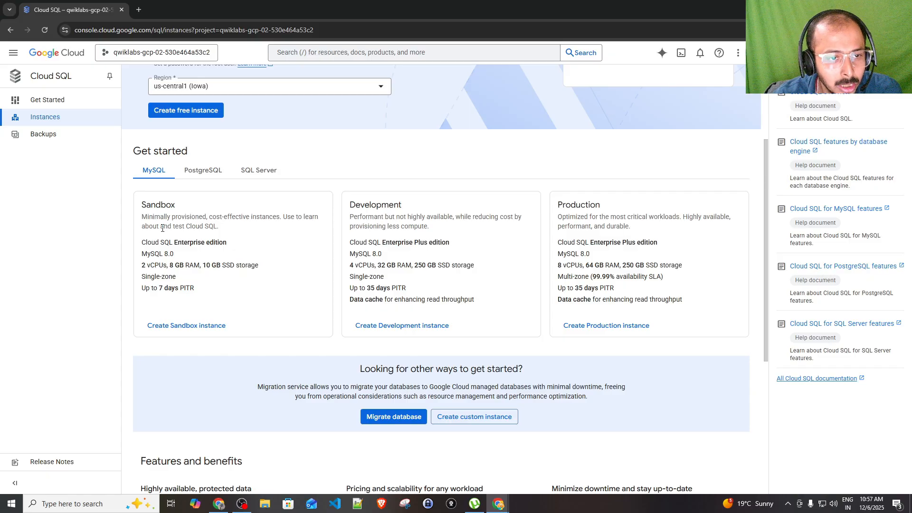
drag(147, 226, 256, 227)
click(255, 227)
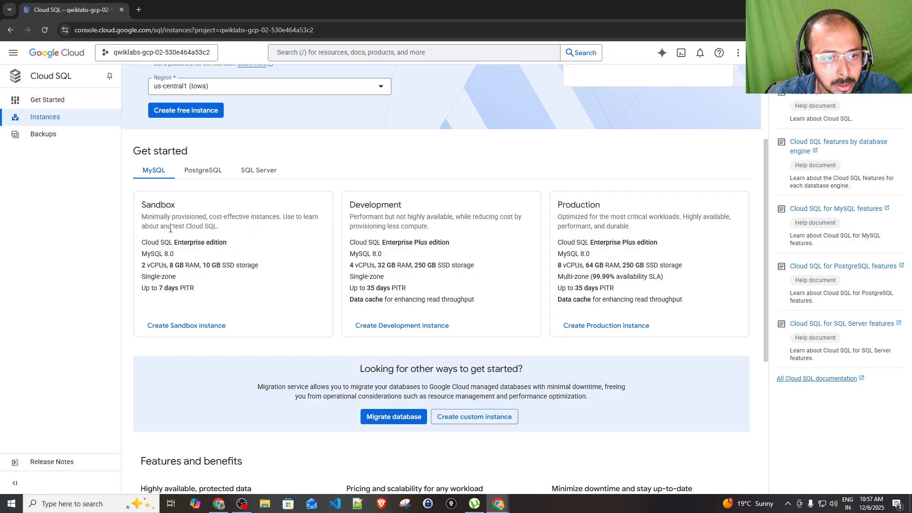
double_click(141, 209)
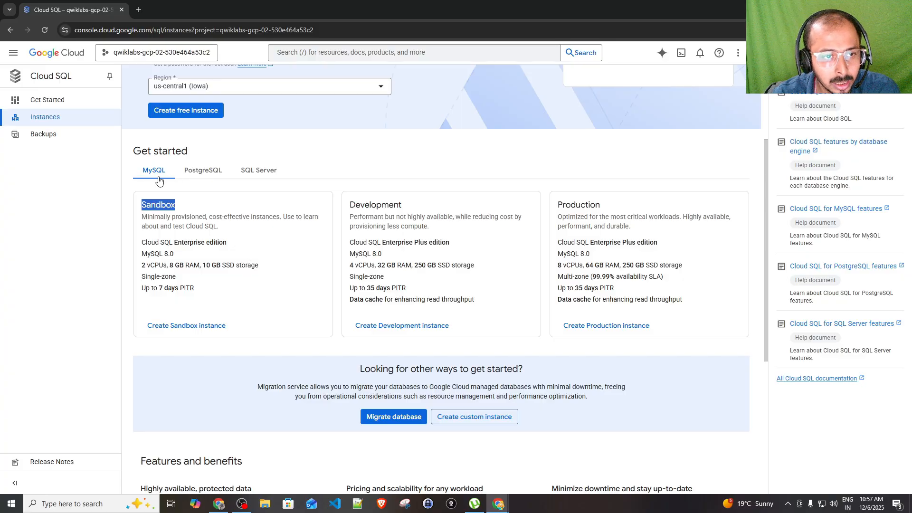
click(194, 332)
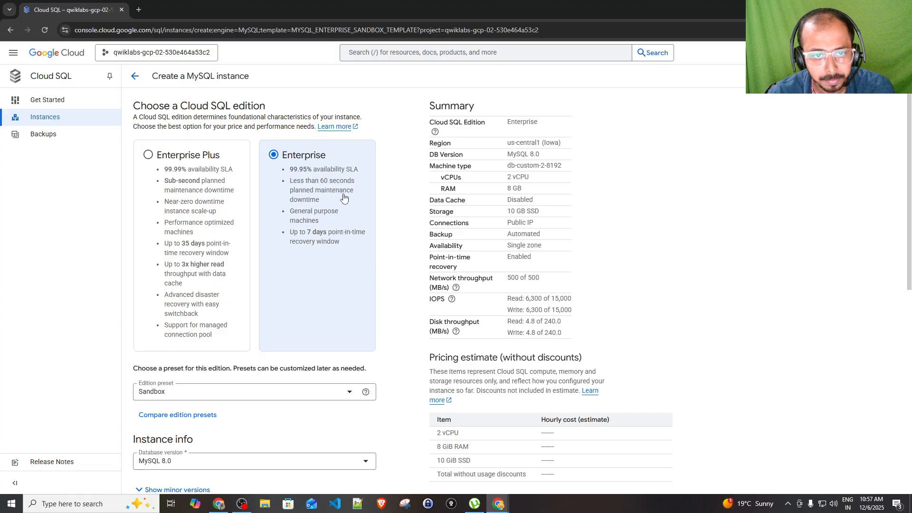
Keep MySQL 8.0 as the database version with the default 8.0.41 minor version
scroll(344, 198, down, 1)
scroll(226, 279, down, 3)
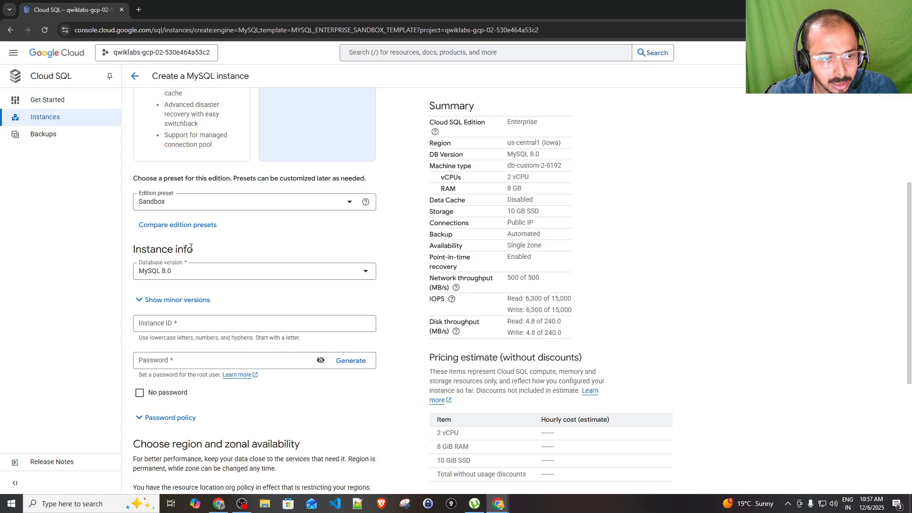
click(221, 273)
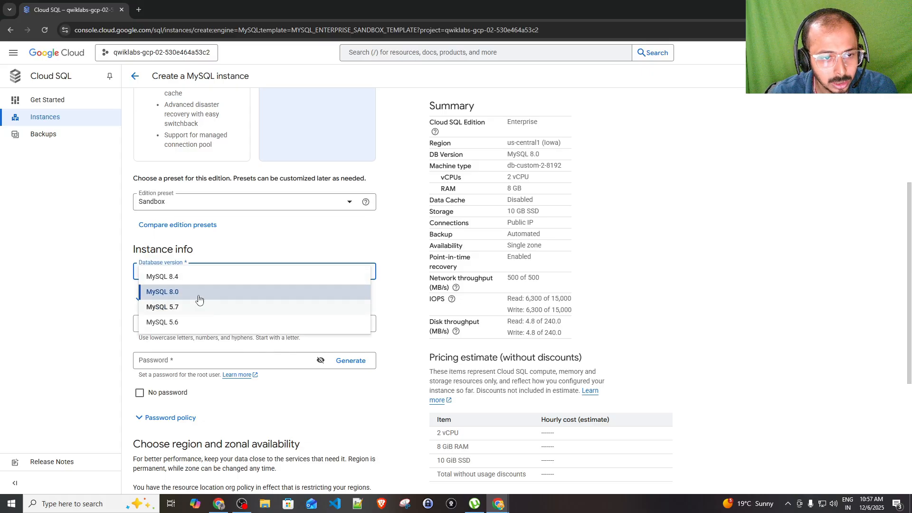
click(171, 295)
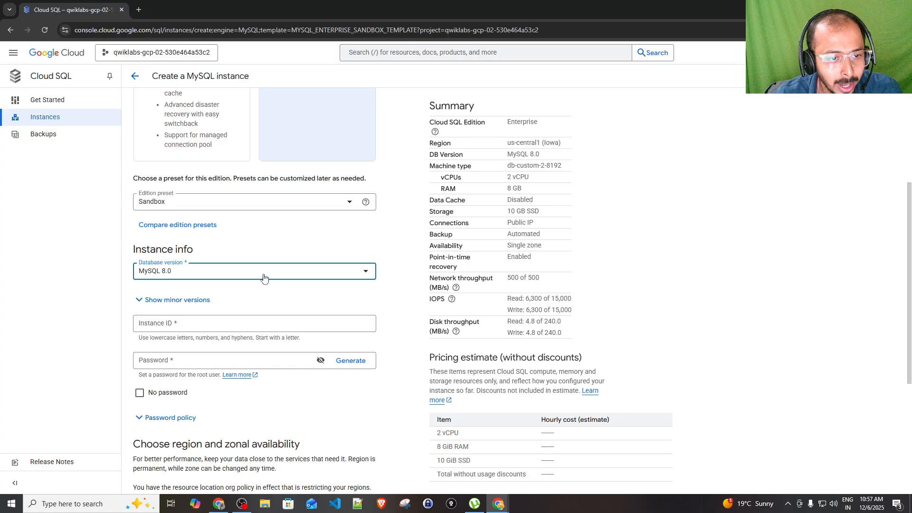
scroll(216, 259, down, 1)
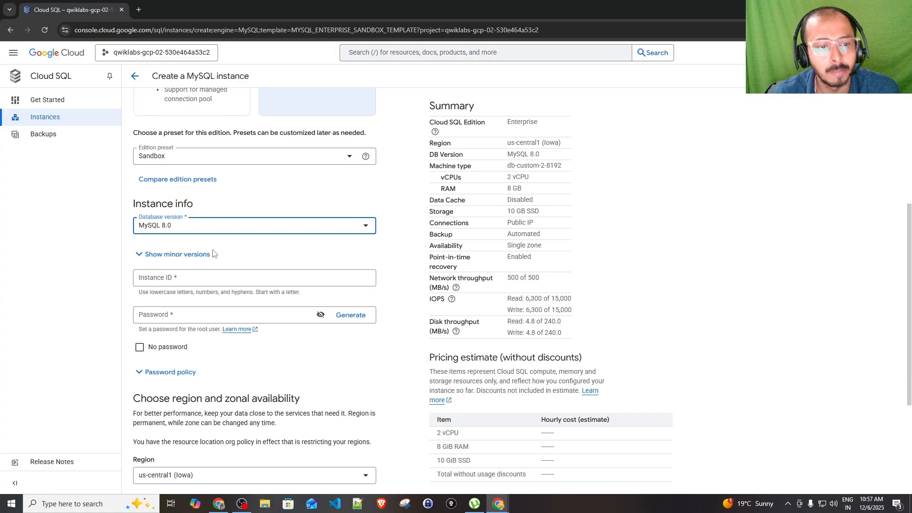
click(165, 253)
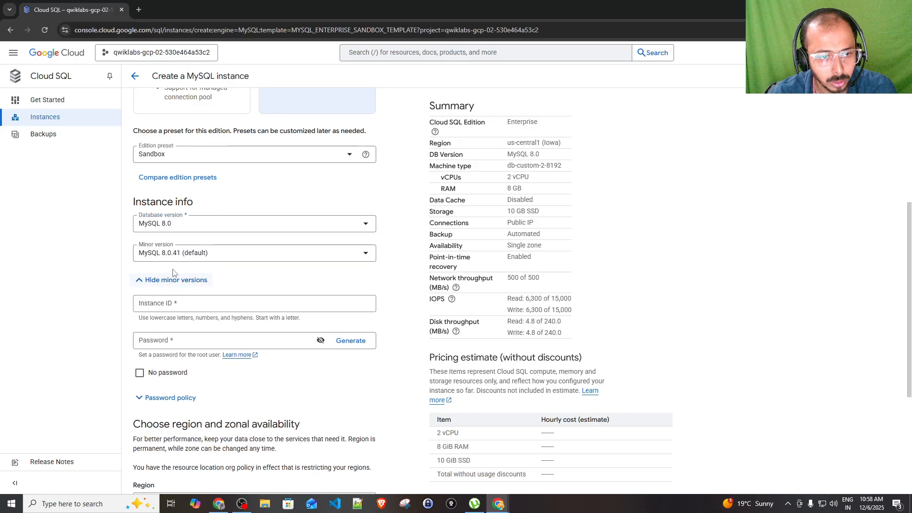
click(220, 261)
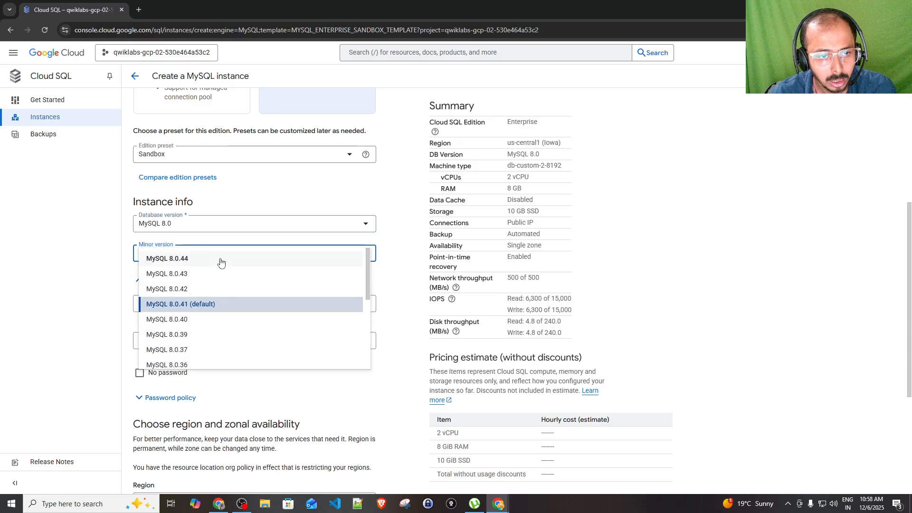
click(176, 305)
click(163, 279)
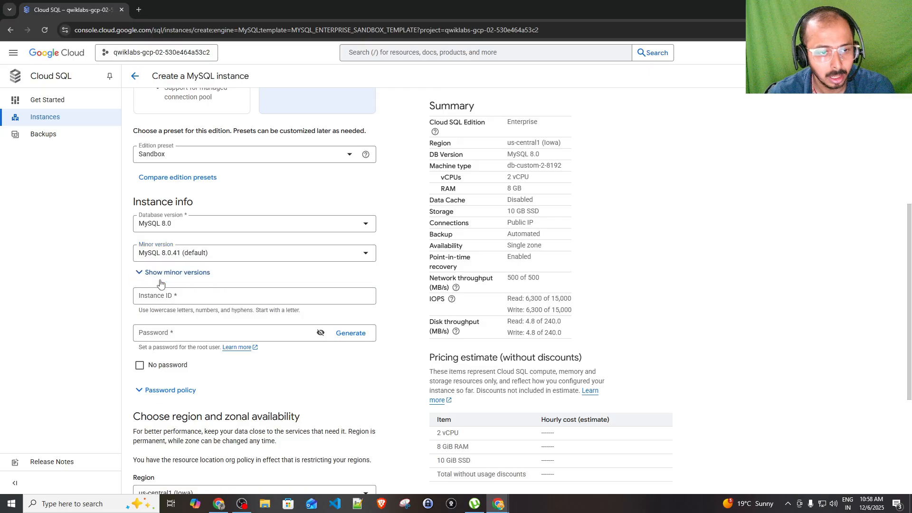
Enter TEST as the instance ID
click(185, 280)
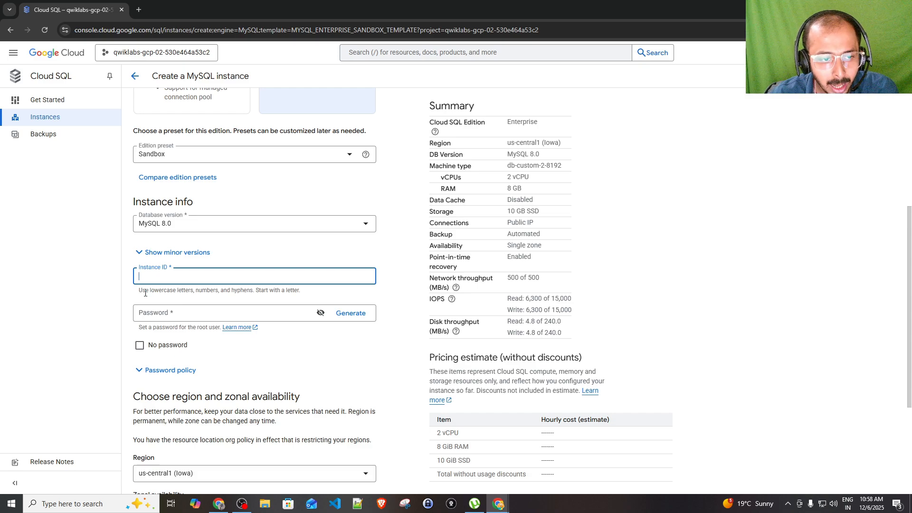
click(145, 293)
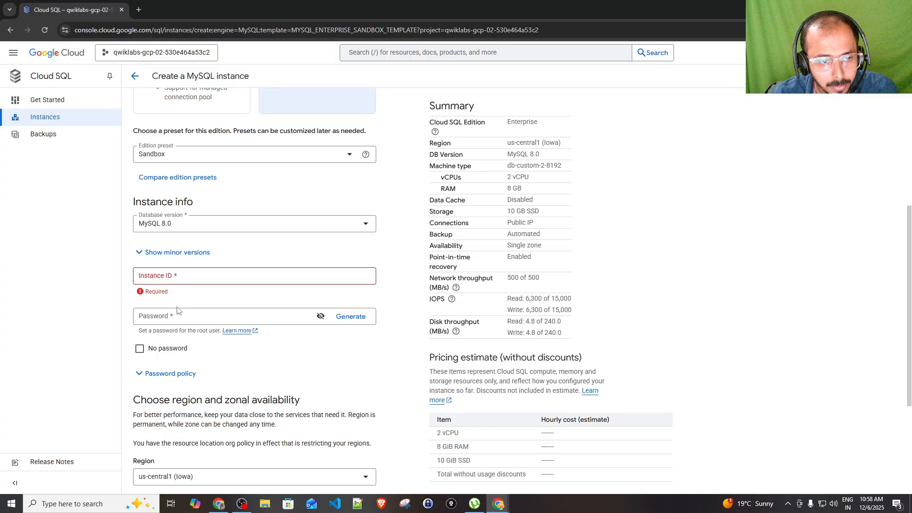
click(172, 314)
click(175, 282)
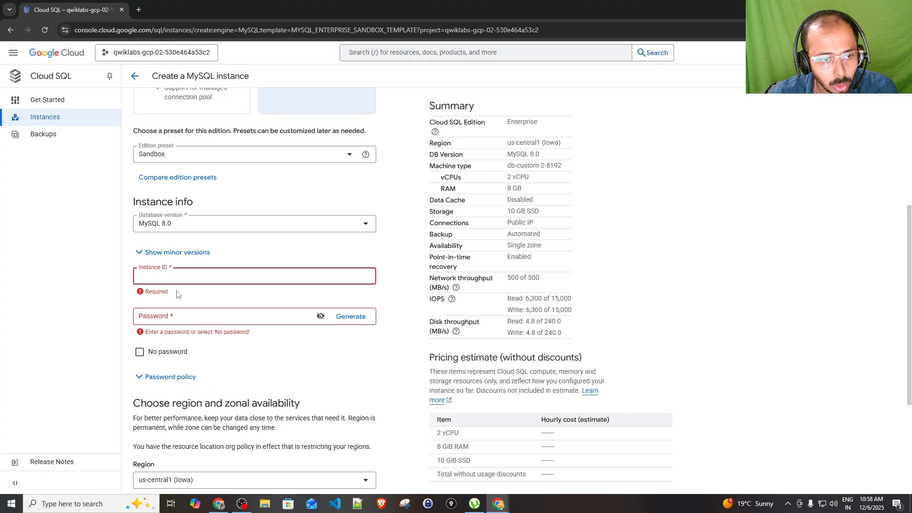
click(300, 249)
click(212, 274)
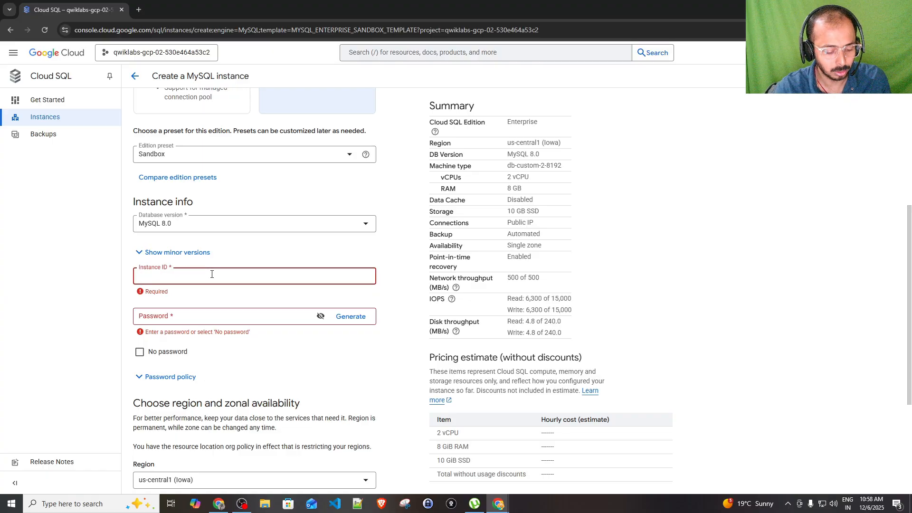
text(TEST)
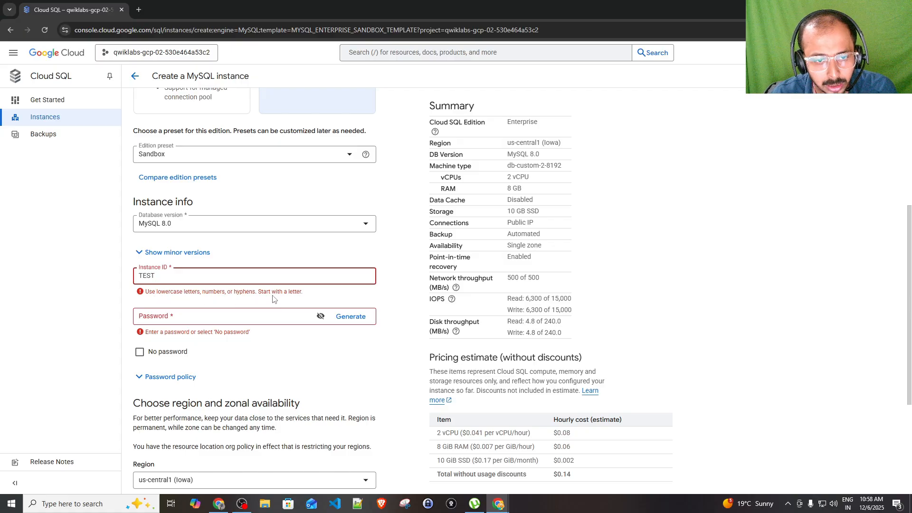
Delete TEST and retype the instance ID until the valid lowercase myfirstsqlinstance is accepted
double_click(177, 280)
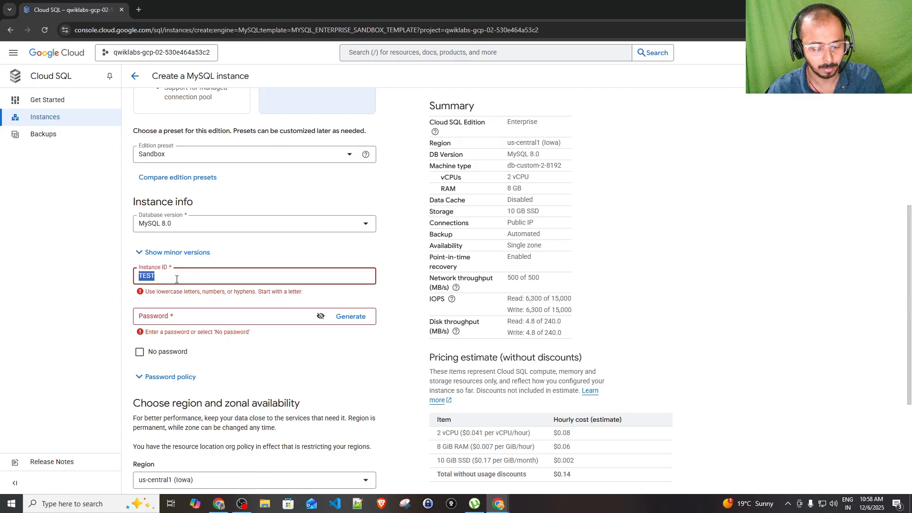
key(BackSpace)
text(first)
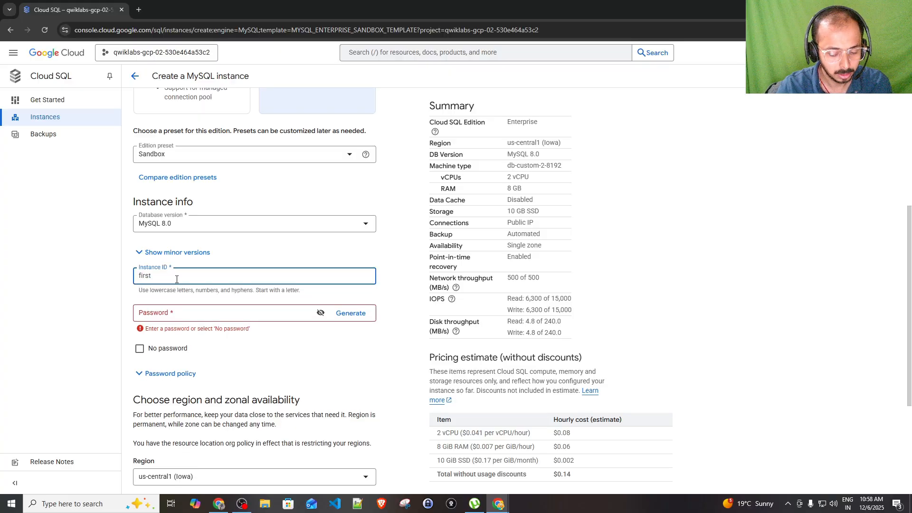
text(-dem)
key(BackSpace)
key(BackSpace)
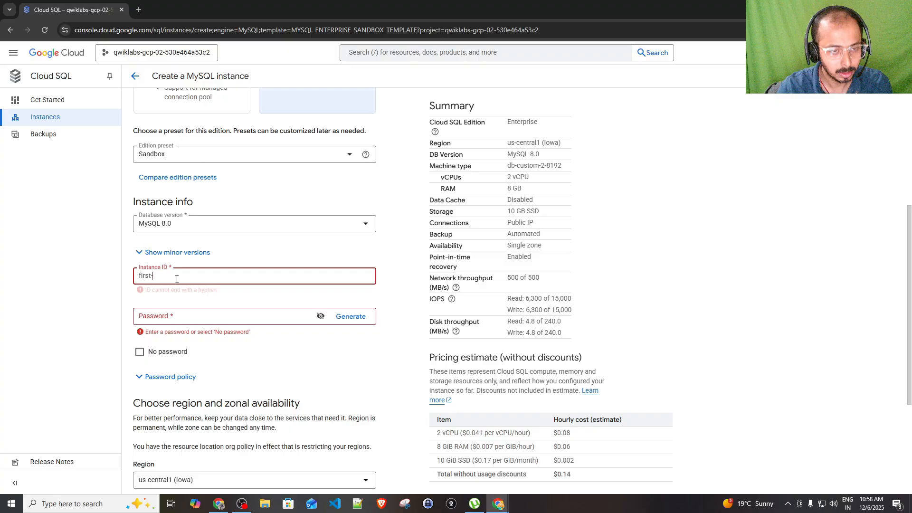
text(my)
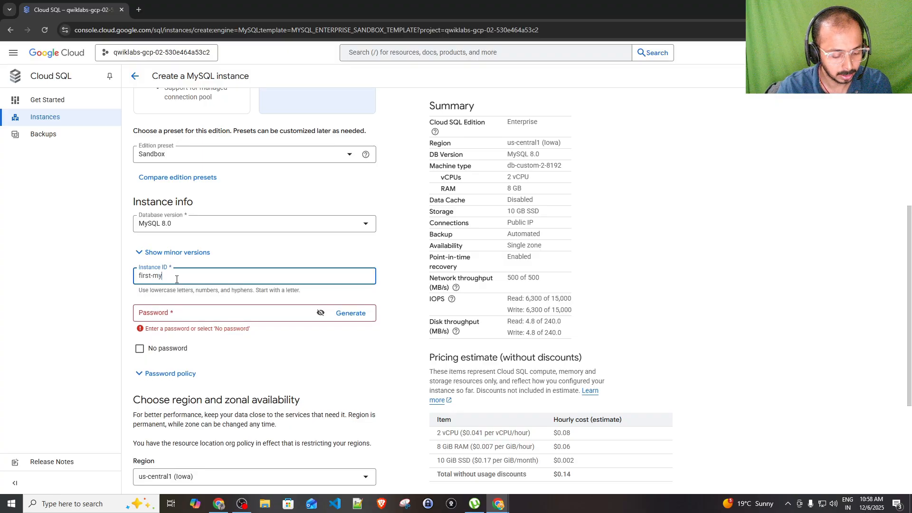
text(sql-)
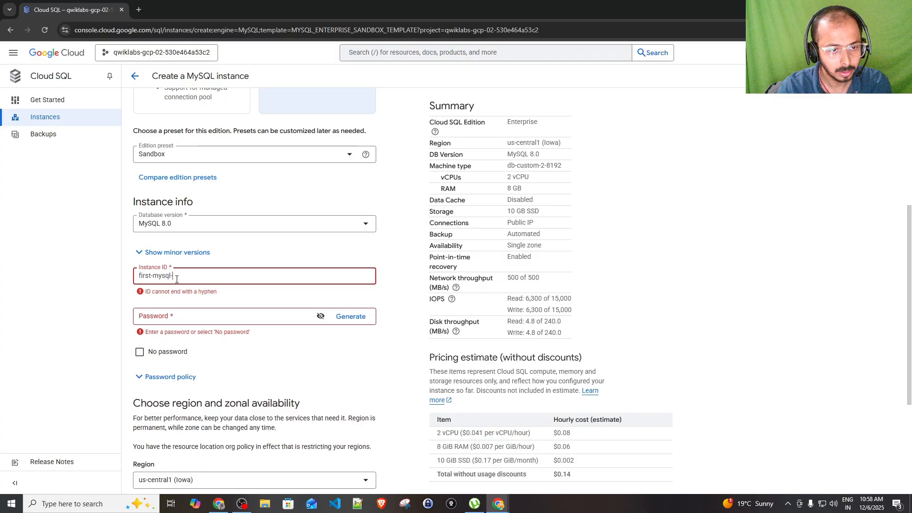
key(BackSpace)
key(BackSpace)
key(BackSpace)
key(BackSpace)
key(BackSpace)
key(BackSpace)
key(BackSpace)
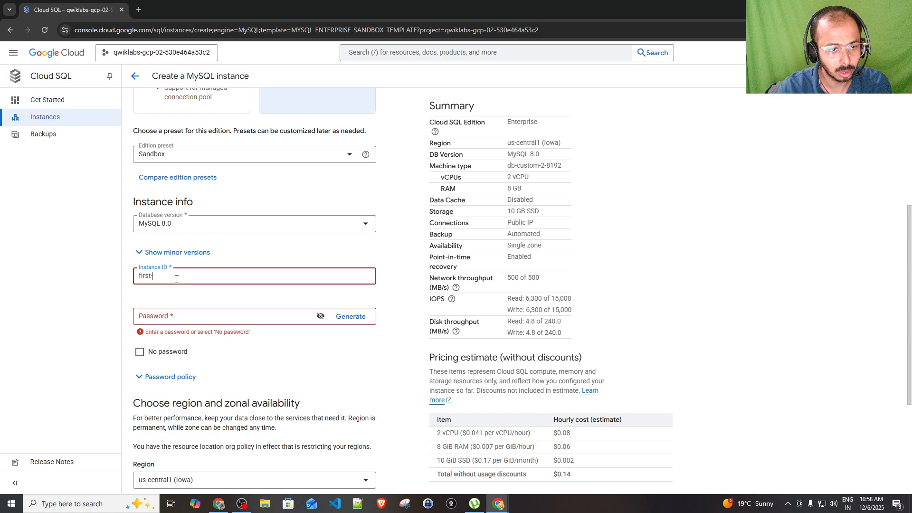
text(-)
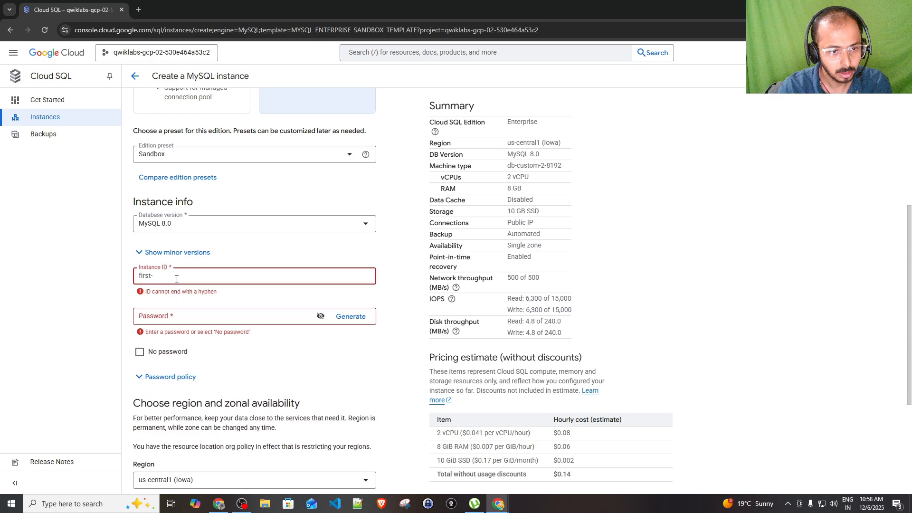
key(BackSpace)
text(_)
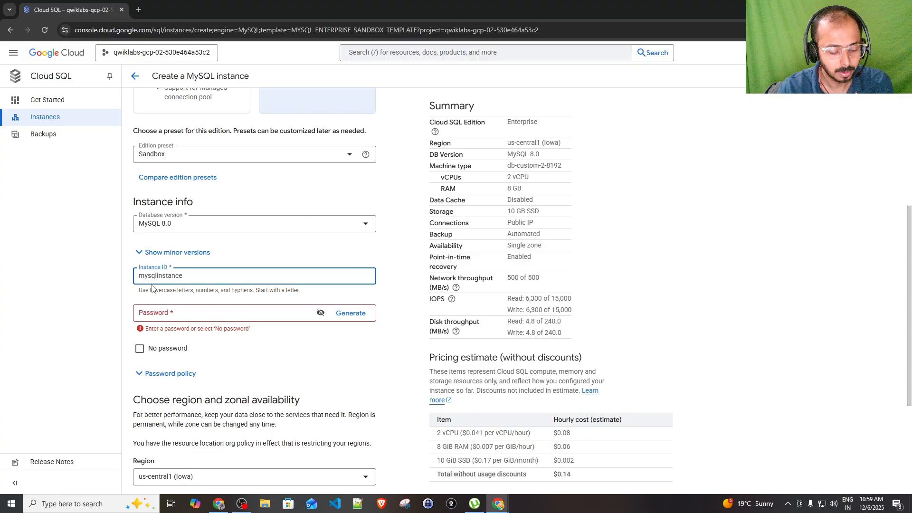
text(first)
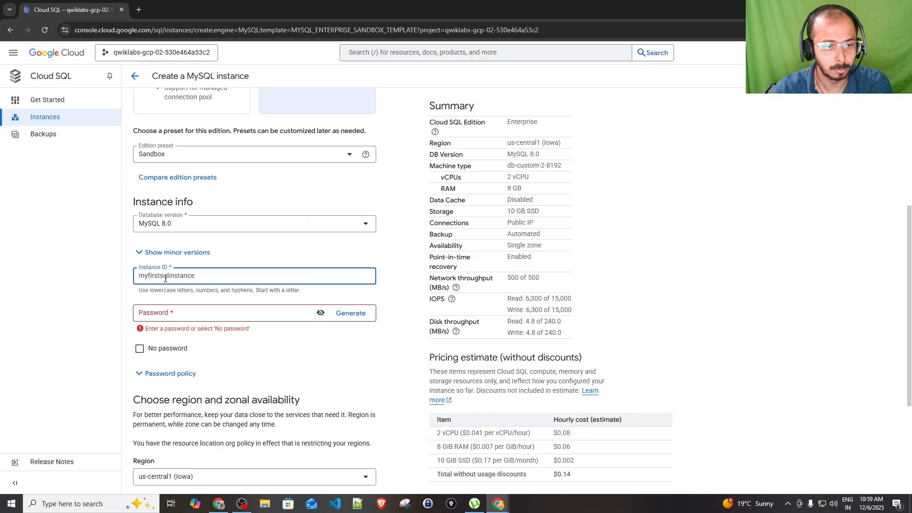
Enter a root password that passes all three password-policy checks
click(170, 316)
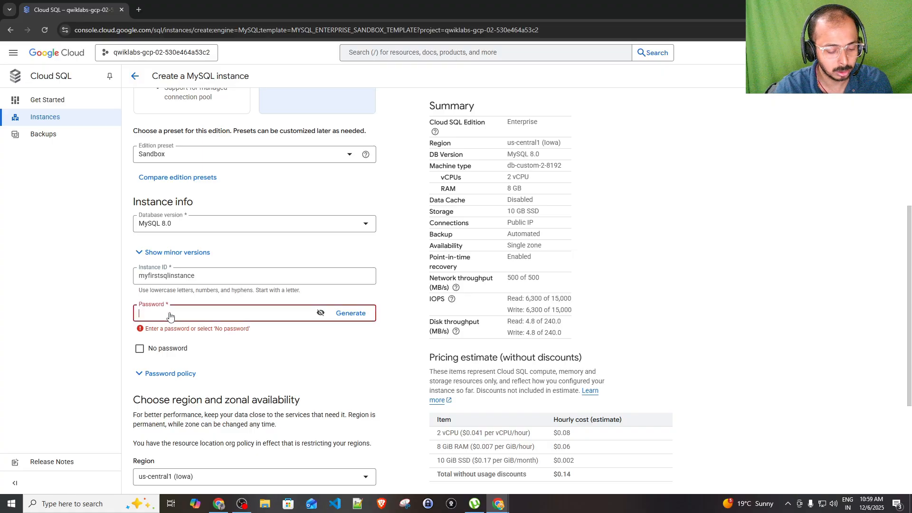
text(P)
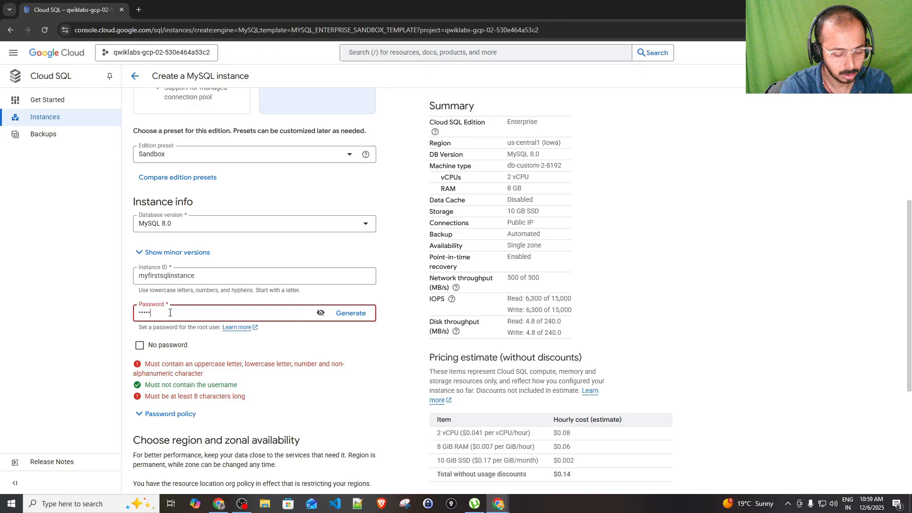
text(••••••••)
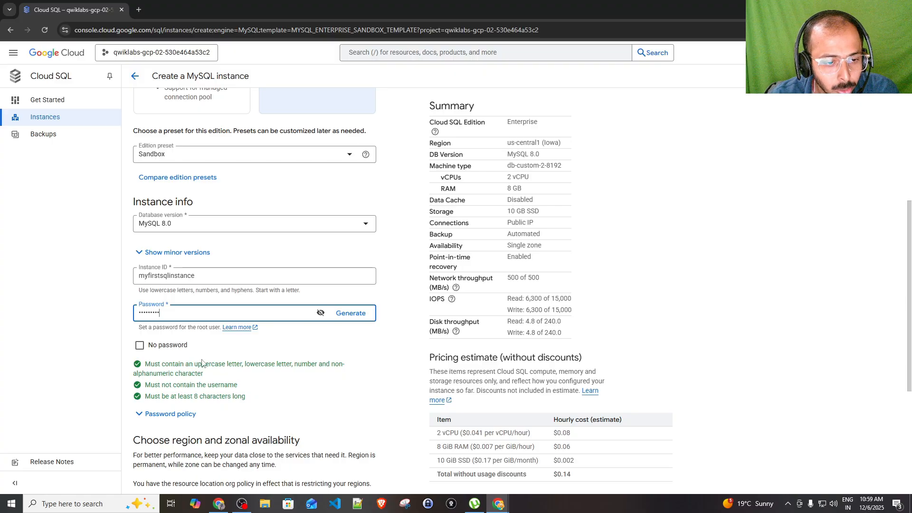
scroll(209, 365, down, 2)
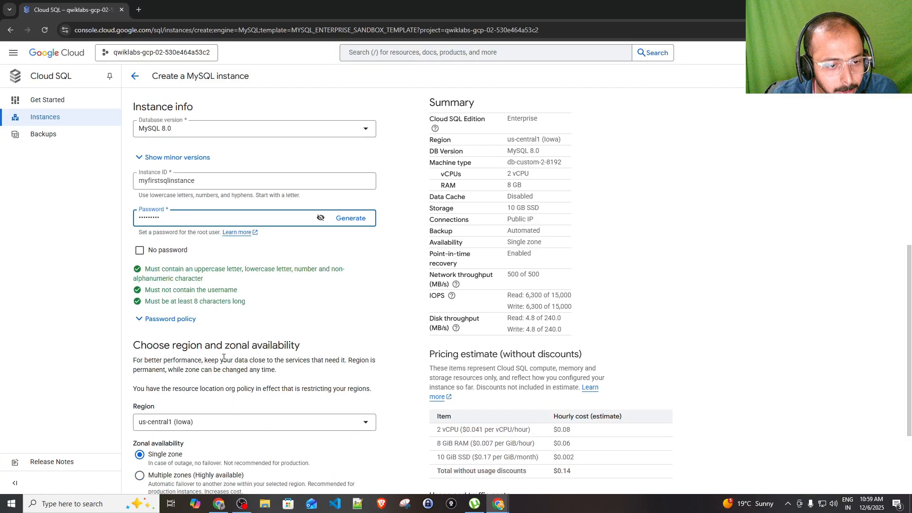
scroll(224, 357, down, 3)
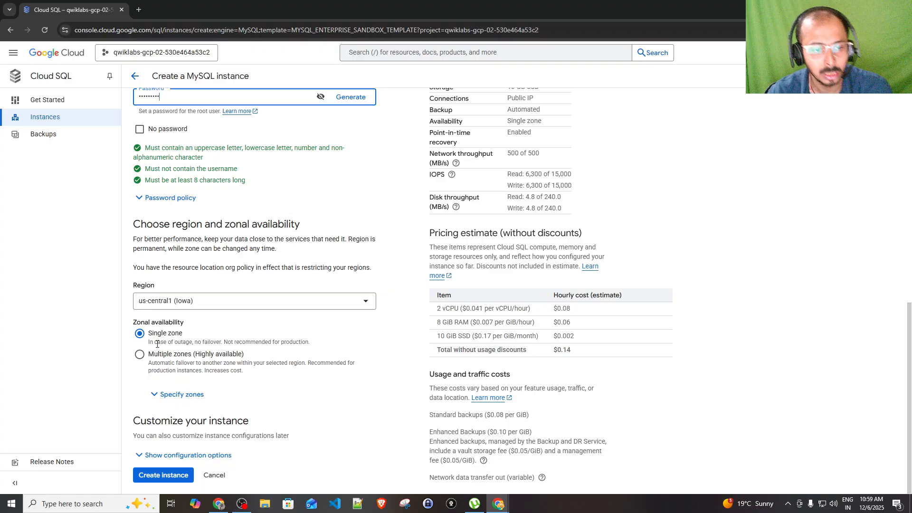
Keep primary zone Any, choose single-zone availability, and reveal the remaining configuration sections
click(185, 343)
drag(189, 343, 305, 343)
click(224, 343)
click(301, 342)
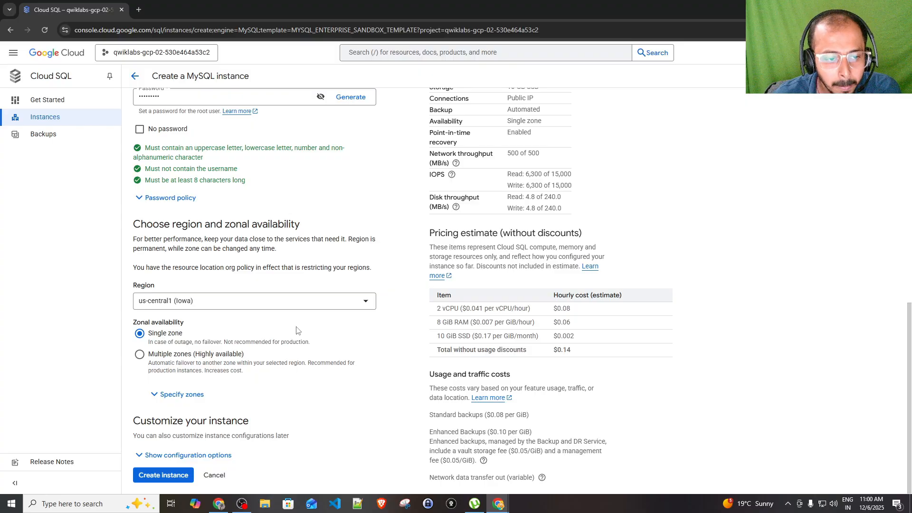
click(164, 395)
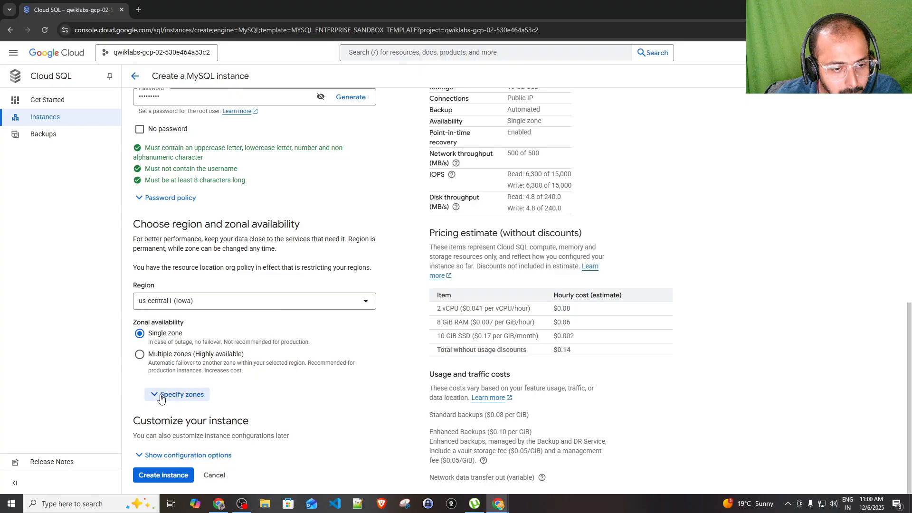
click(140, 357)
click(203, 414)
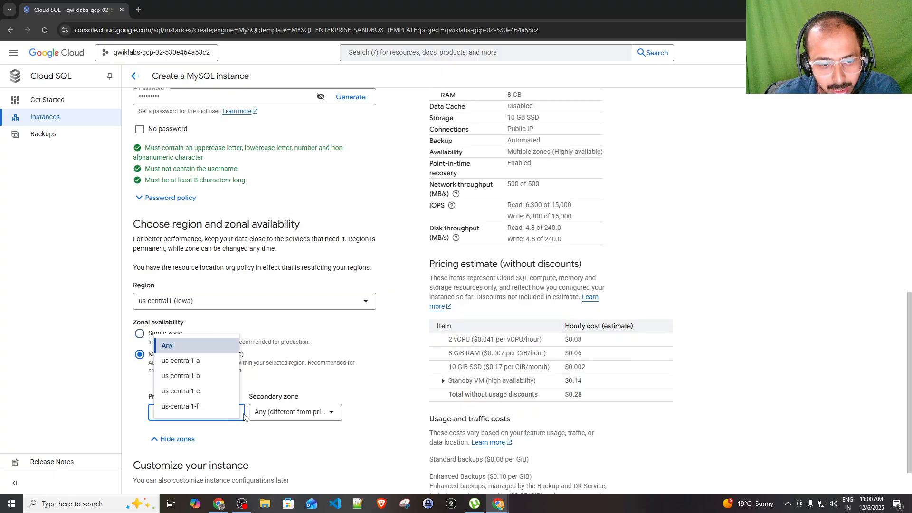
click(331, 382)
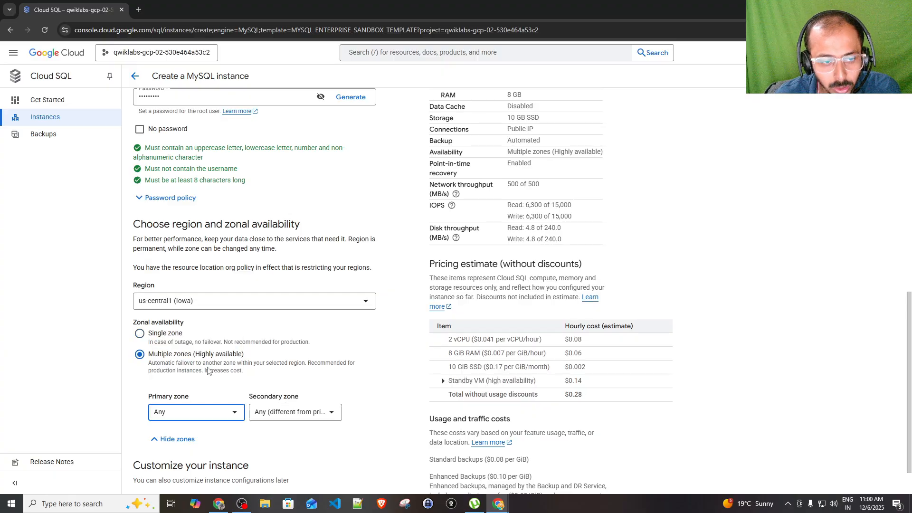
click(143, 336)
scroll(231, 333, down, 1)
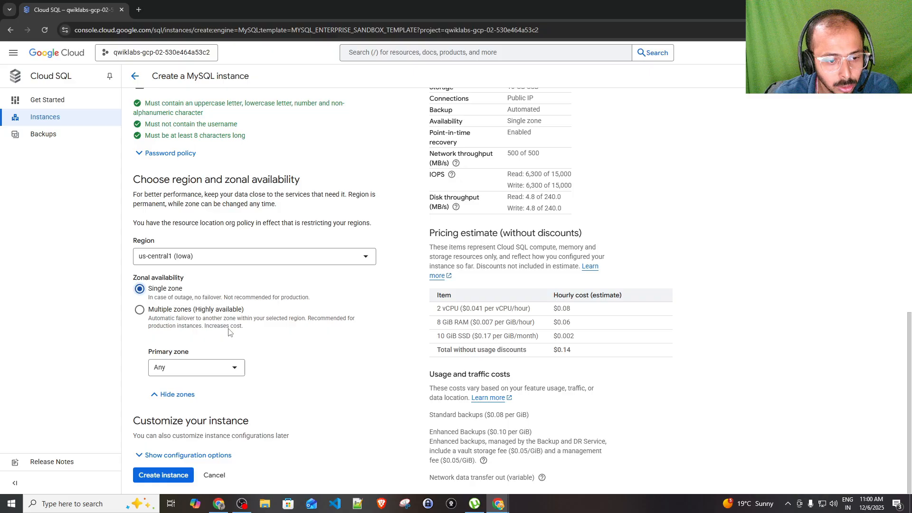
click(172, 455)
Expand Machine configuration, Storage, Connections and Security to review their defaults
scroll(188, 337, down, 4)
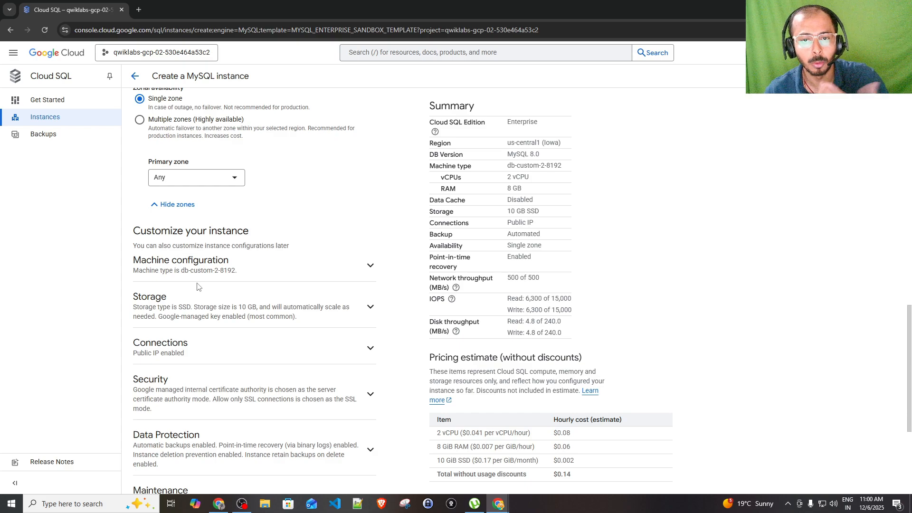
click(370, 265)
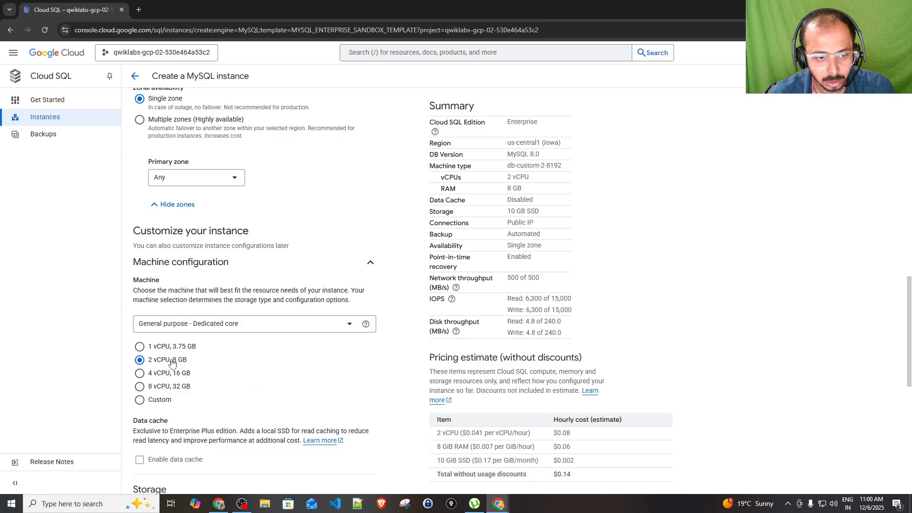
scroll(228, 356, down, 2)
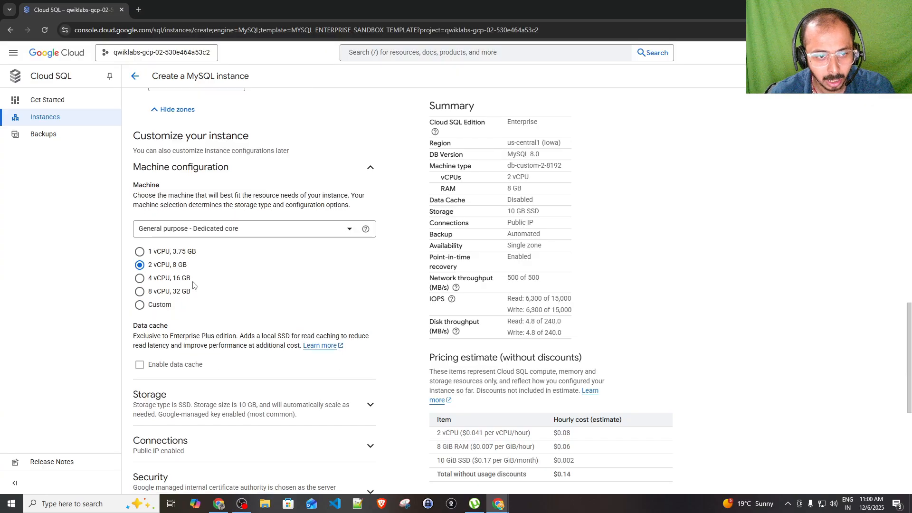
scroll(238, 333, down, 2)
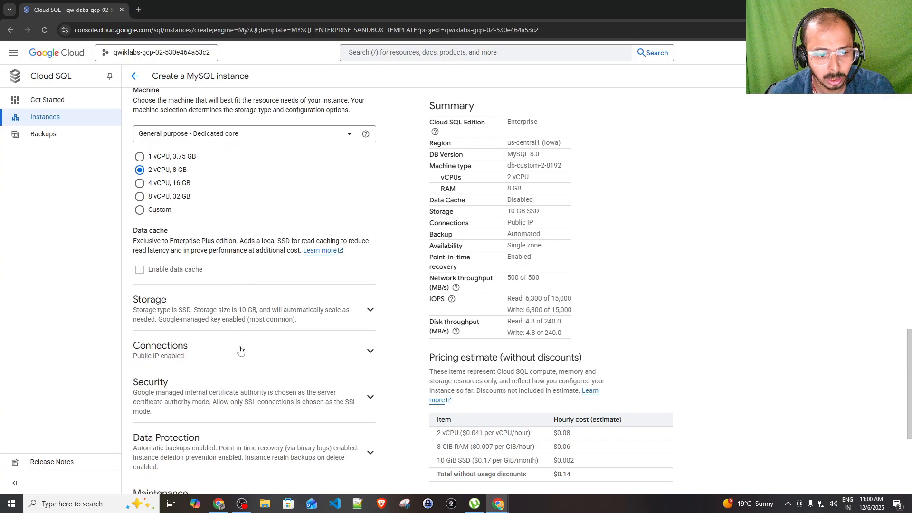
click(371, 309)
scroll(181, 259, down, 2)
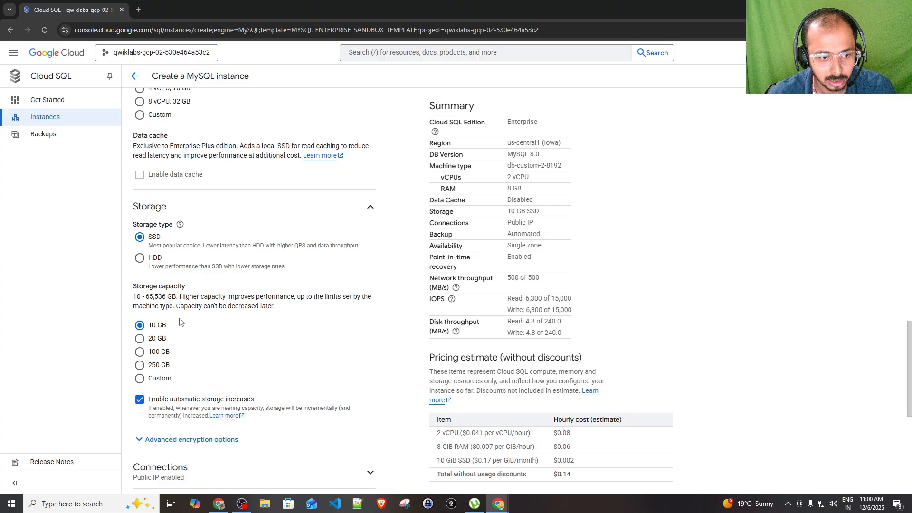
scroll(245, 332, down, 4)
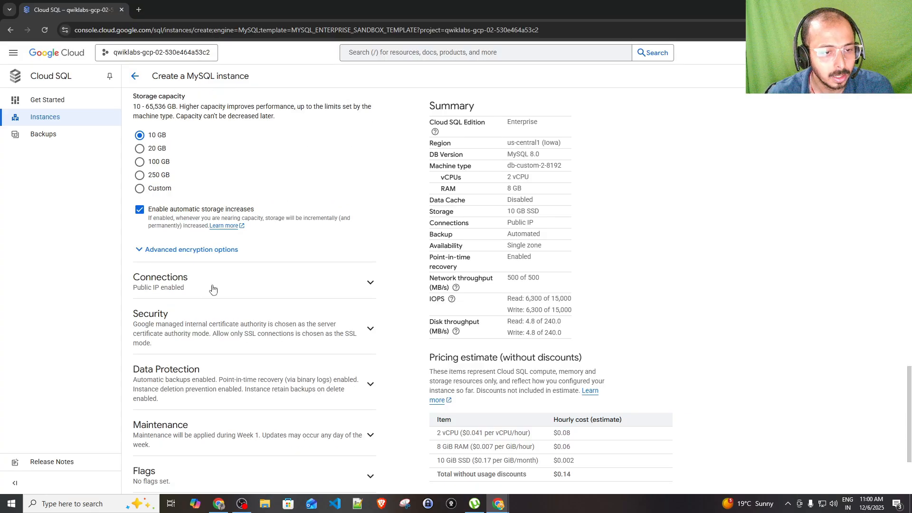
click(226, 283)
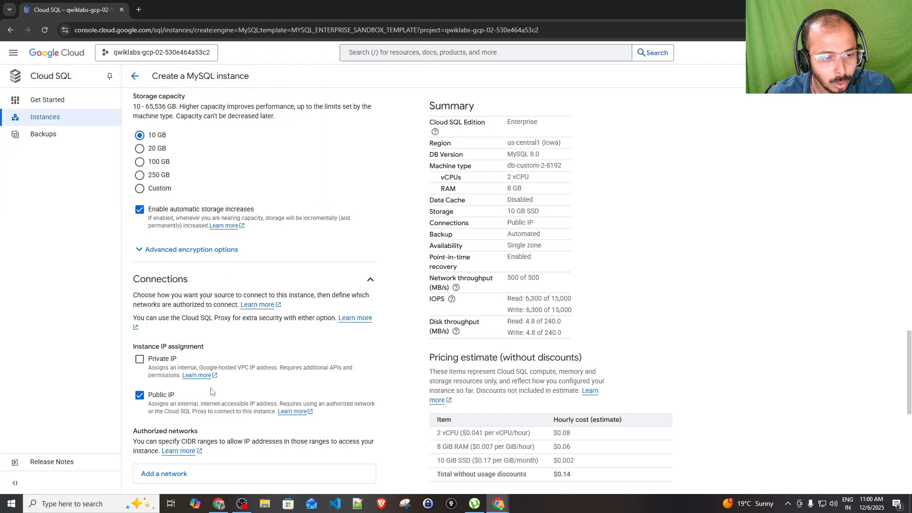
scroll(213, 392, down, 4)
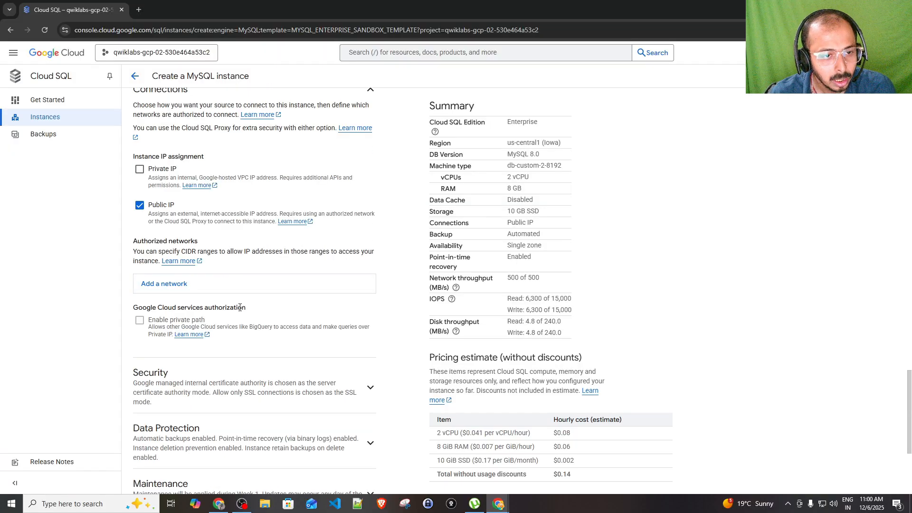
scroll(217, 304, down, 2)
click(217, 304)
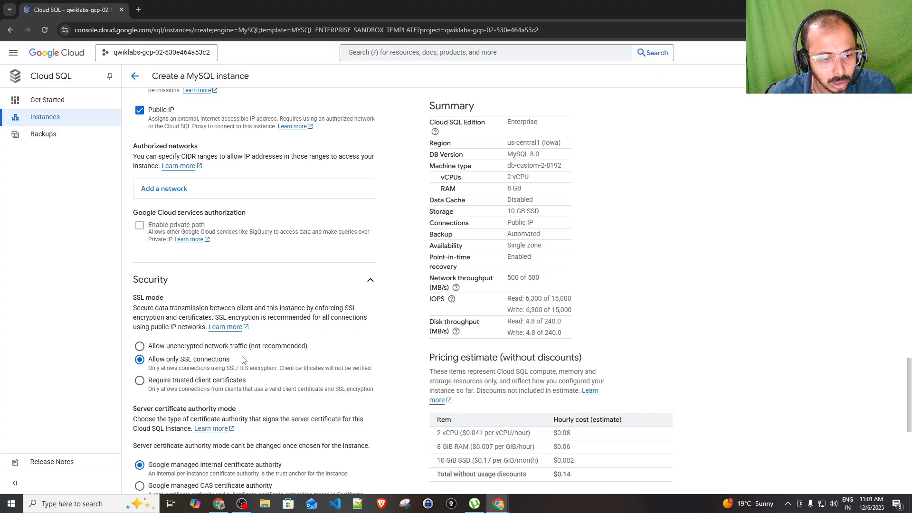
scroll(243, 360, down, 5)
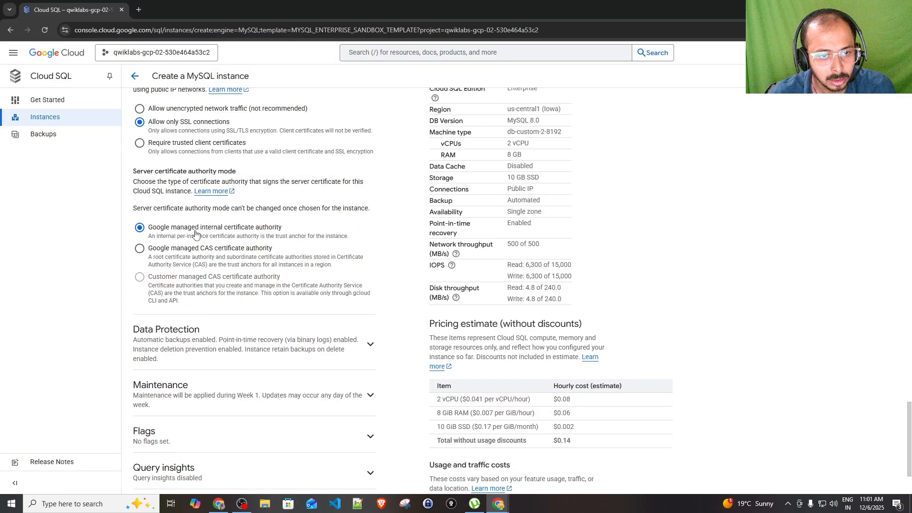
Expand Data Protection and review backup, point-in-time recovery and deletion-protection defaults
click(261, 356)
scroll(264, 352, down, 3)
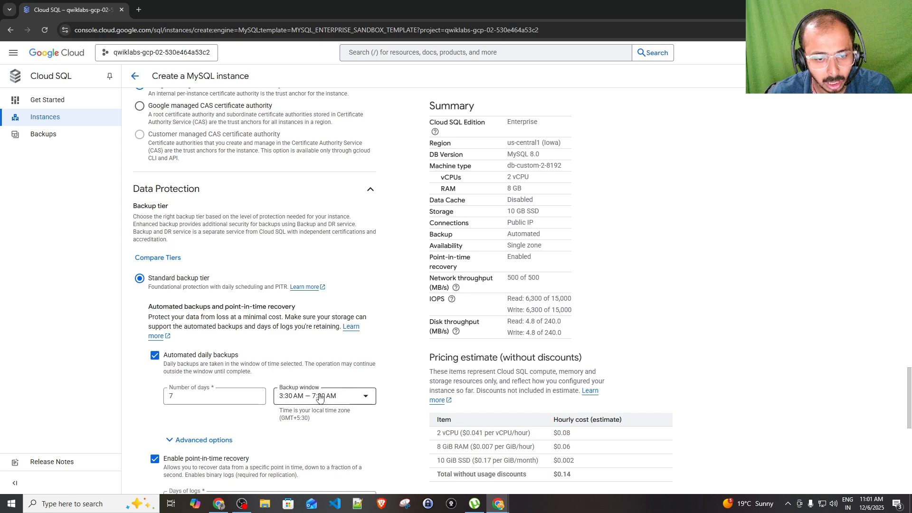
scroll(237, 395, down, 6)
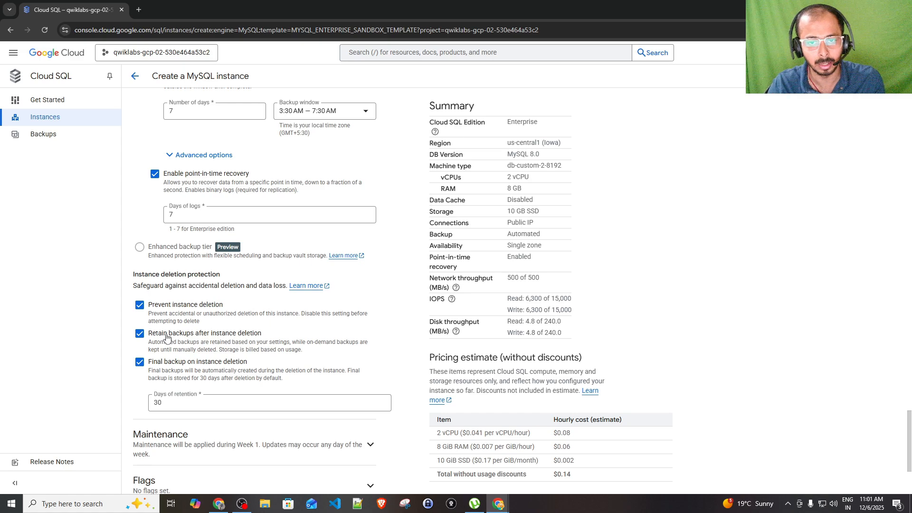
scroll(190, 333, down, 3)
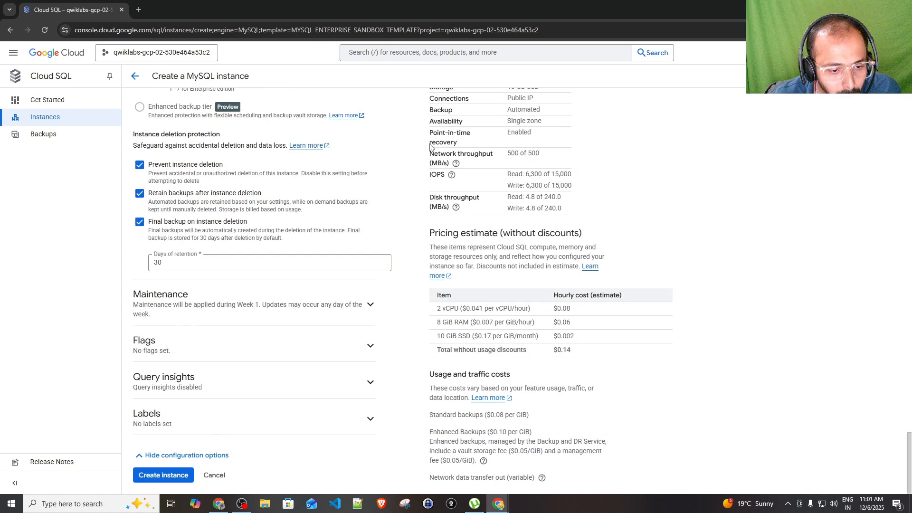
scroll(268, 267, up, 15)
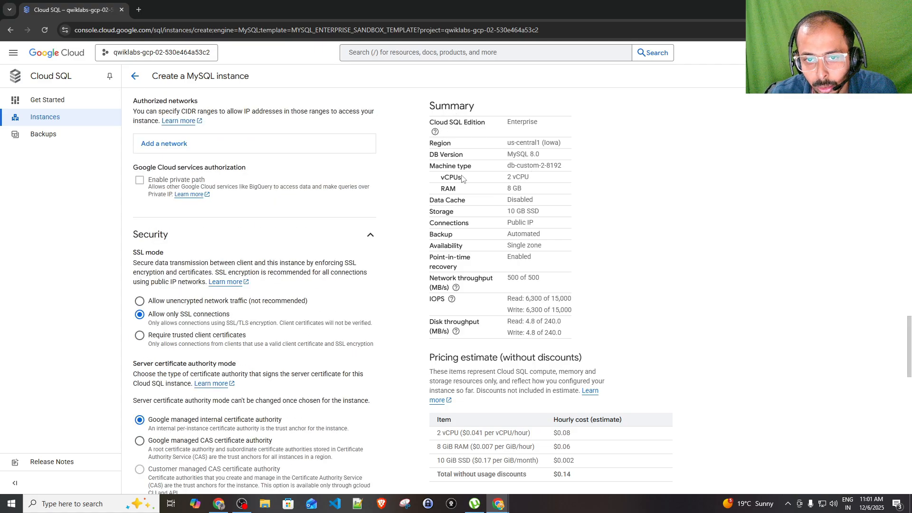
drag(440, 176, 533, 178)
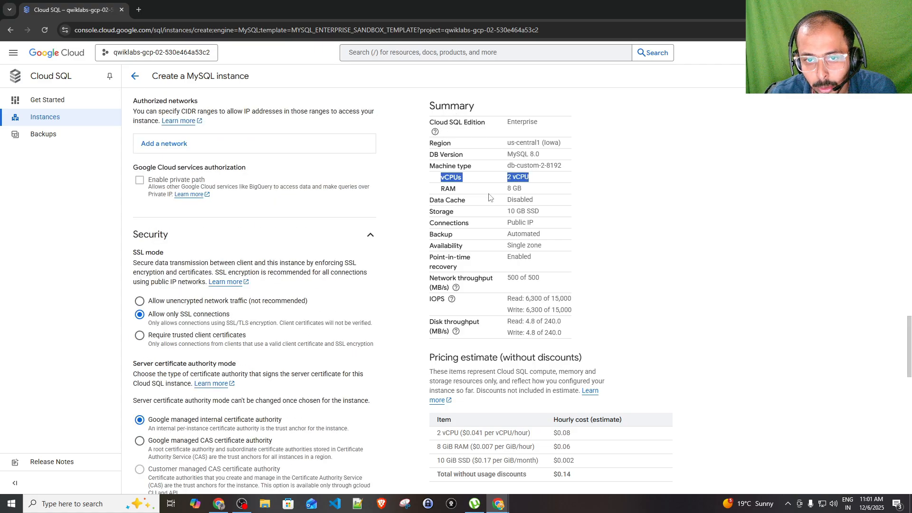
drag(443, 193, 570, 192)
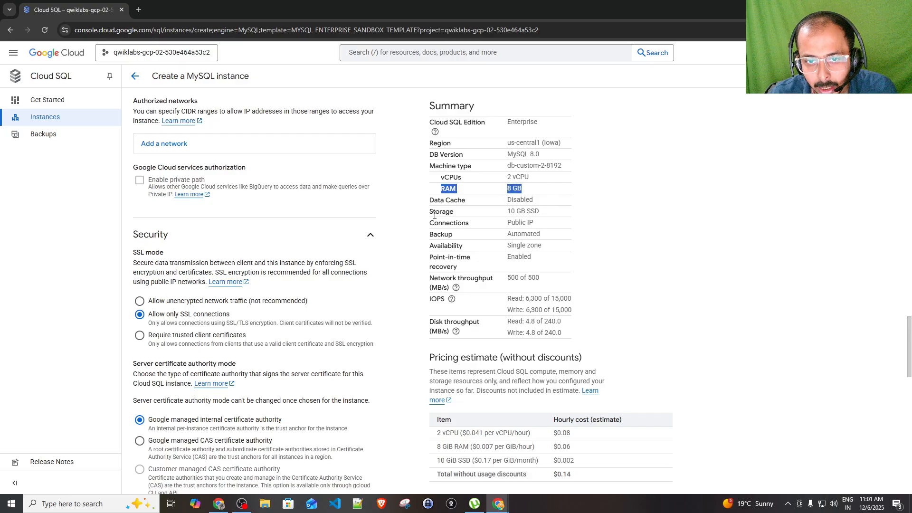
drag(521, 212, 577, 218)
click(506, 260)
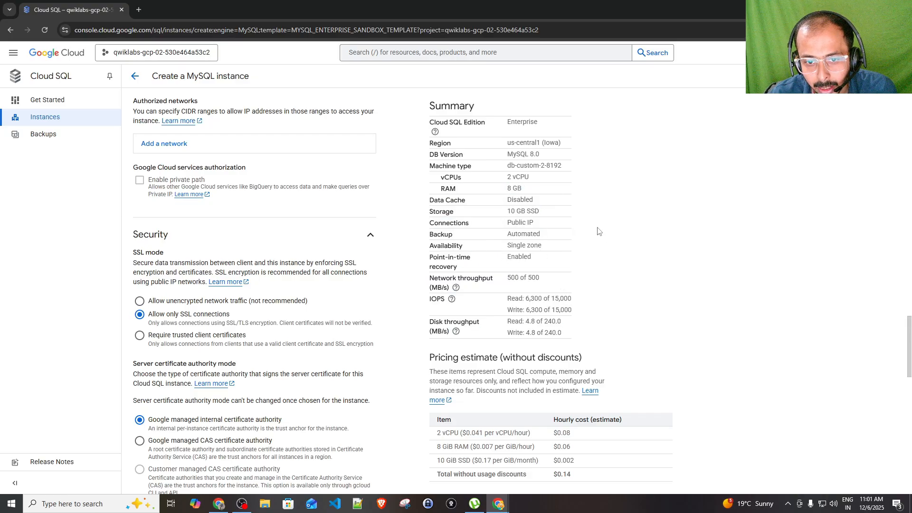
scroll(505, 356, down, 7)
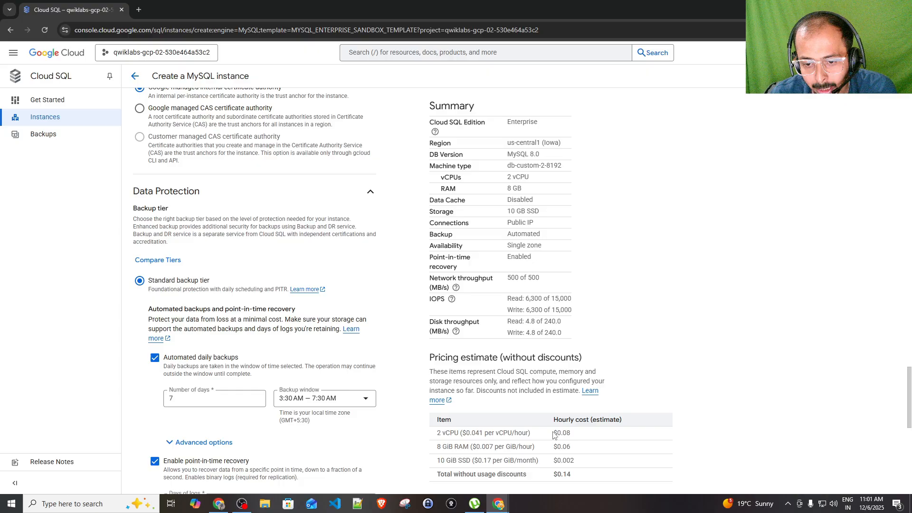
scroll(554, 435, down, 2)
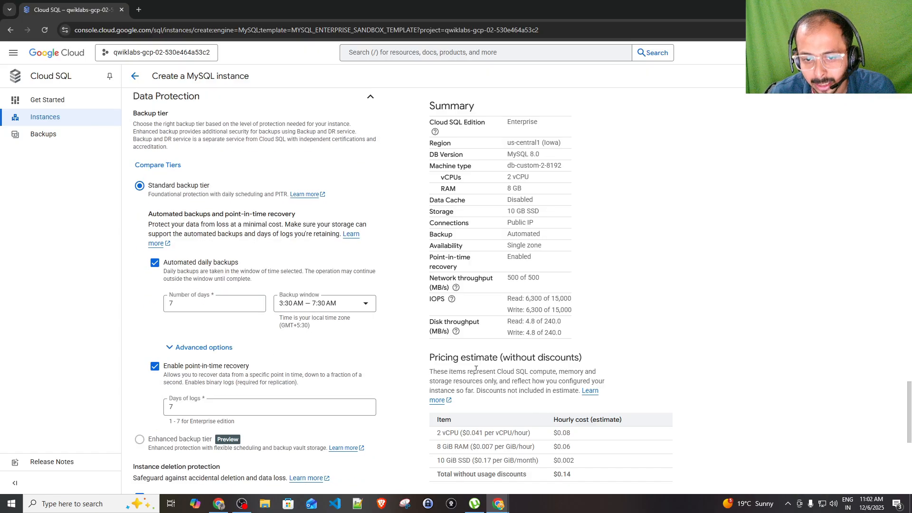
scroll(565, 462, down, 7)
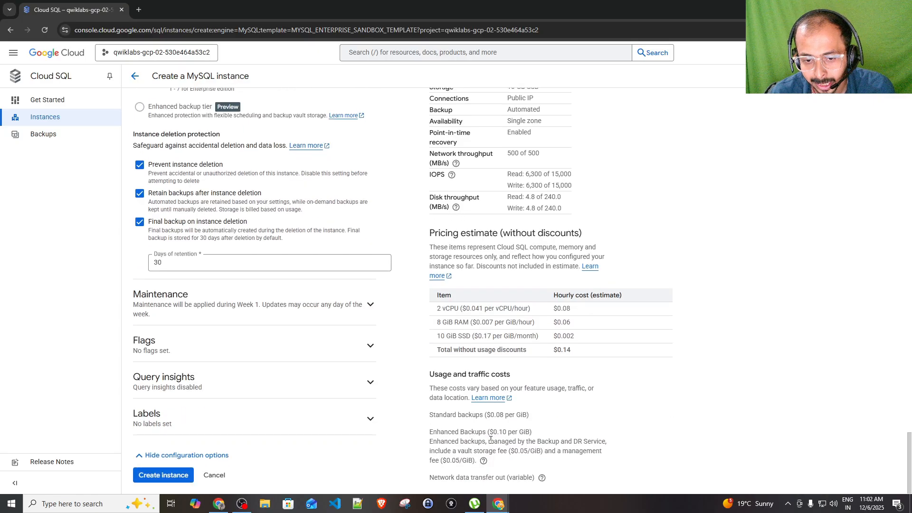
drag(461, 355, 520, 358)
double_click(521, 357)
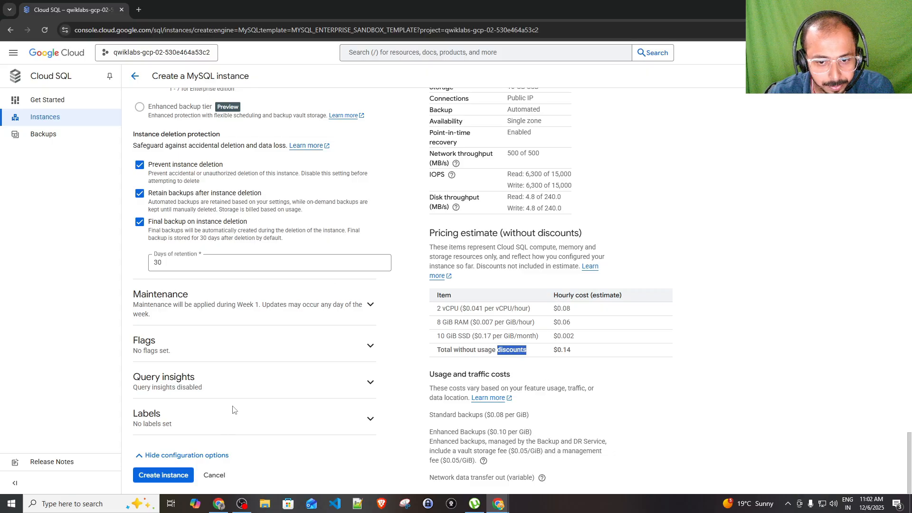
Create the instance, dismiss the extended-support banner, and open myfirstsqlinstance's Actions menu
click(161, 476)
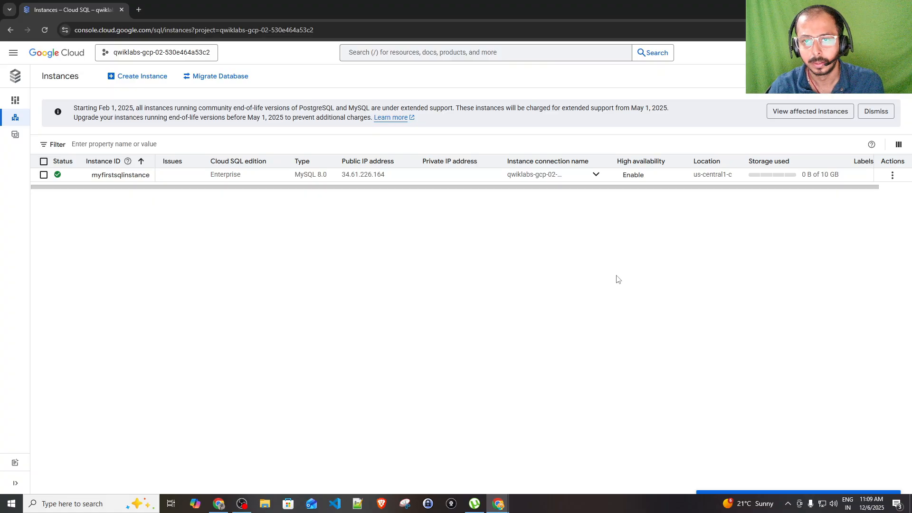
click(883, 113)
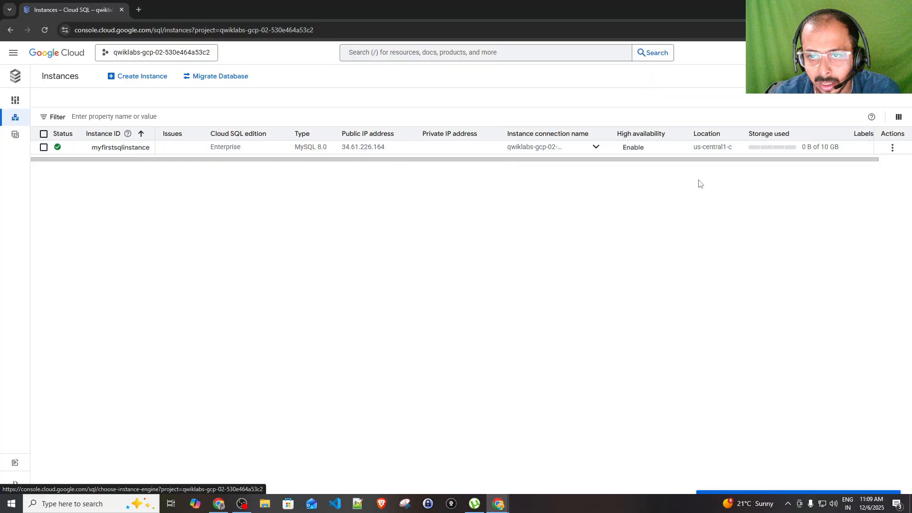
drag(689, 161, 609, 175)
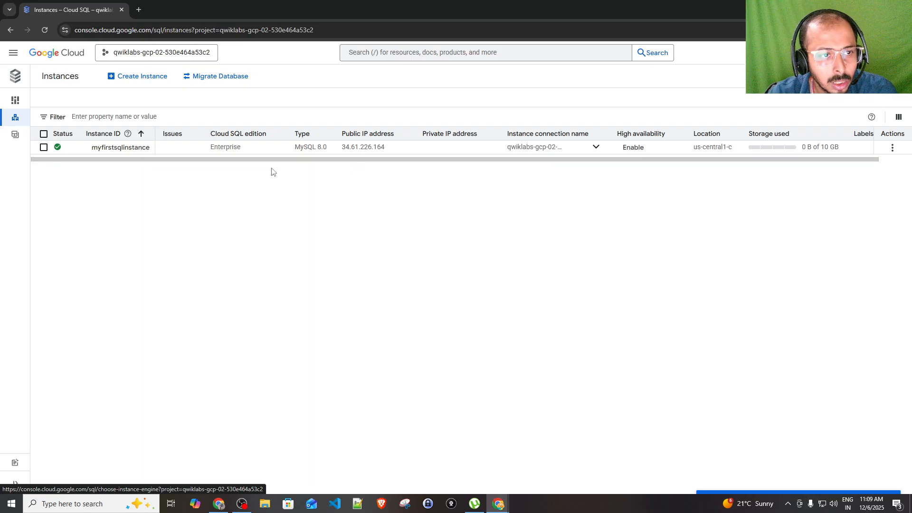
click(892, 148)
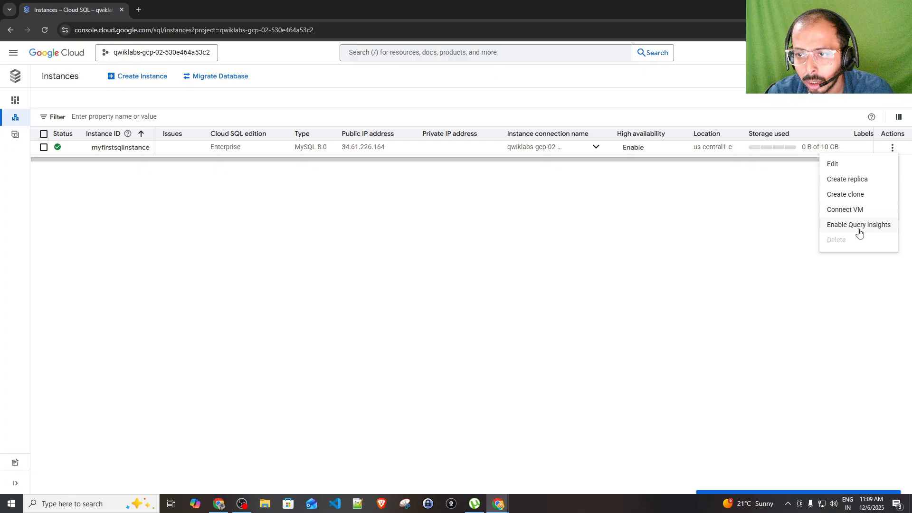
click(846, 211)
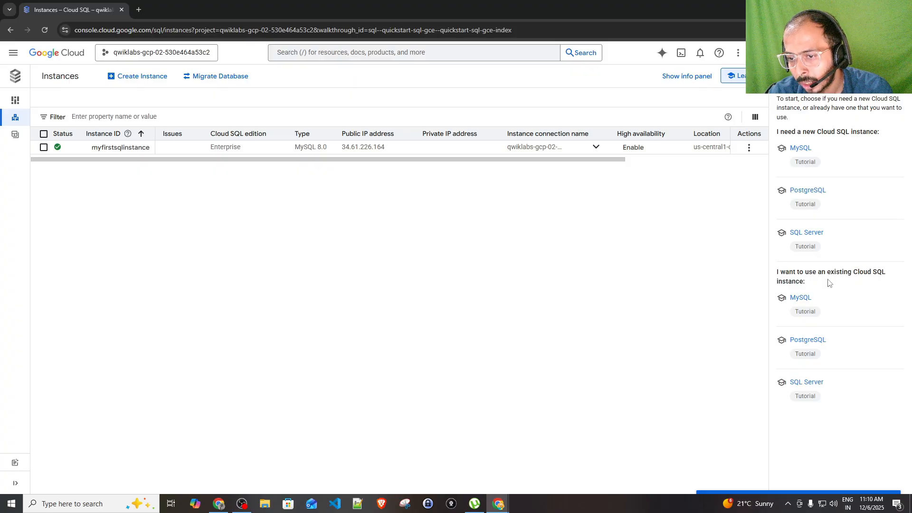
click(802, 300)
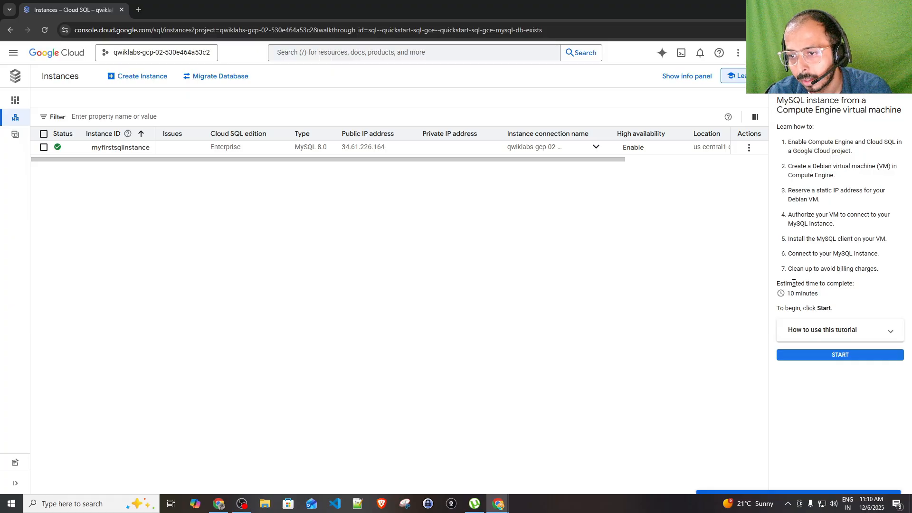
drag(792, 144, 872, 143)
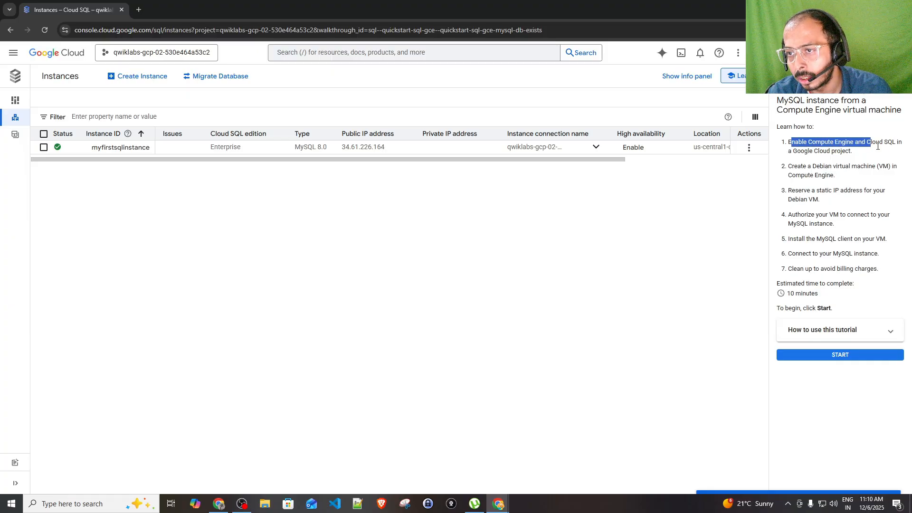
click(880, 147)
drag(787, 151, 856, 155)
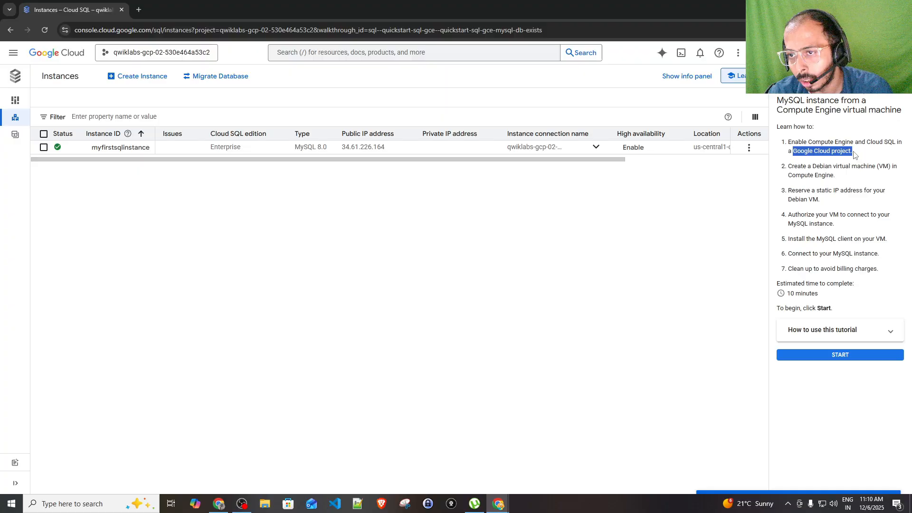
click(854, 155)
drag(798, 166, 851, 167)
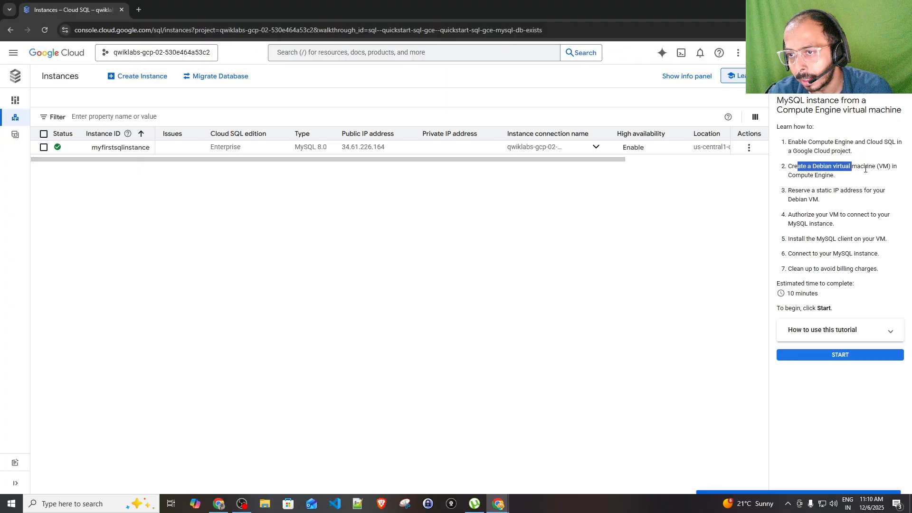
click(798, 183)
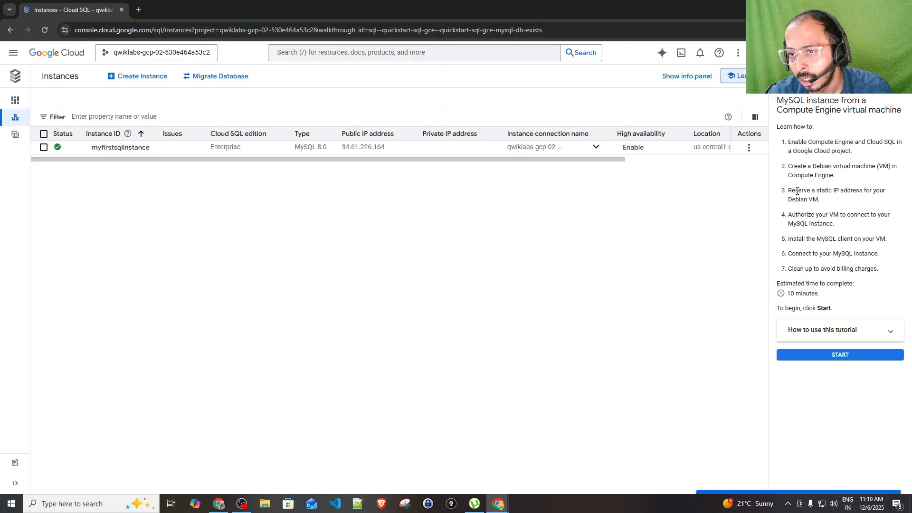
drag(789, 191, 848, 205)
click(847, 205)
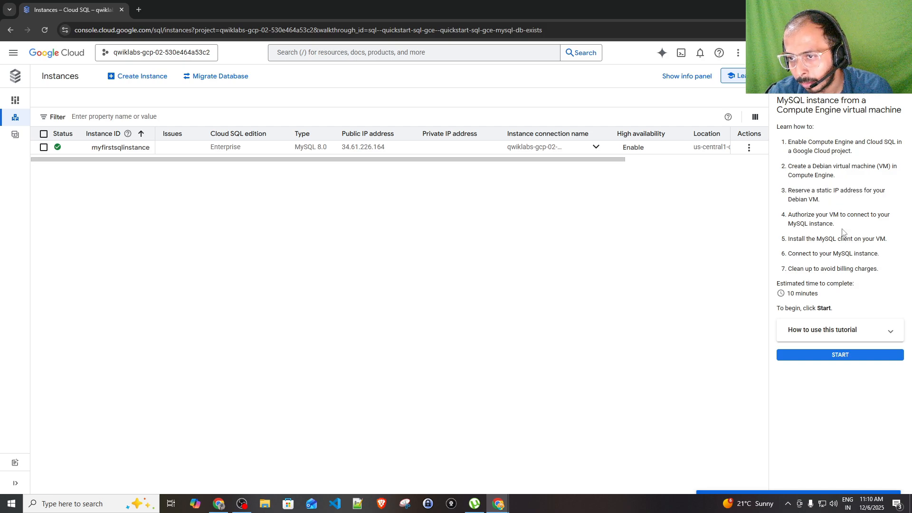
drag(793, 240, 872, 240)
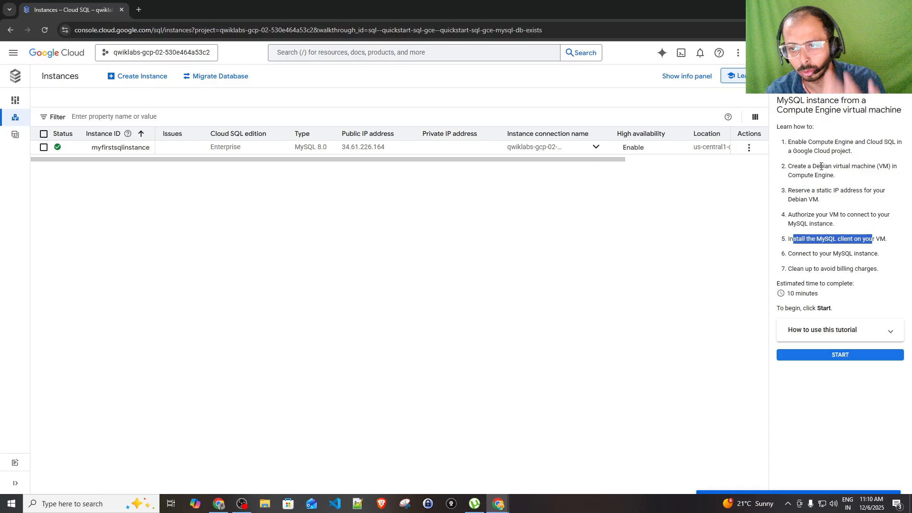
Activate and authorize Cloud Shell, then leave the tutorial to close its panel
click(681, 55)
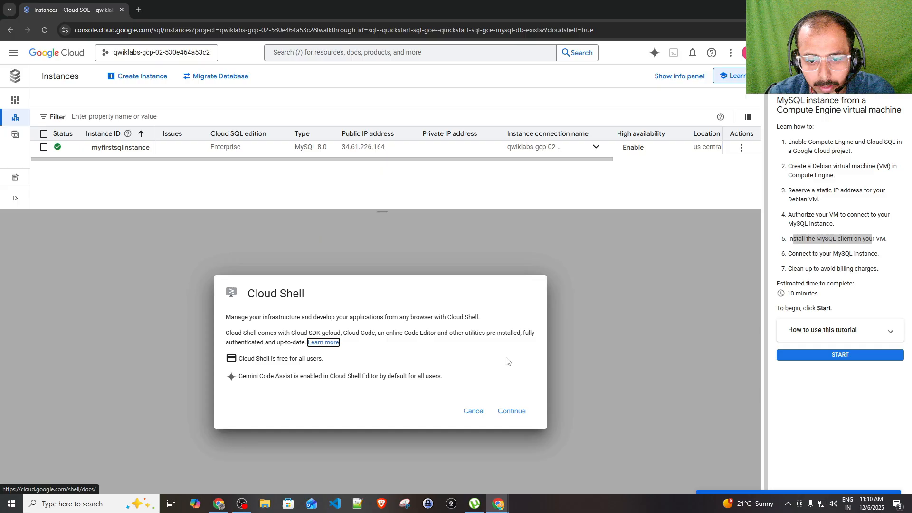
click(513, 412)
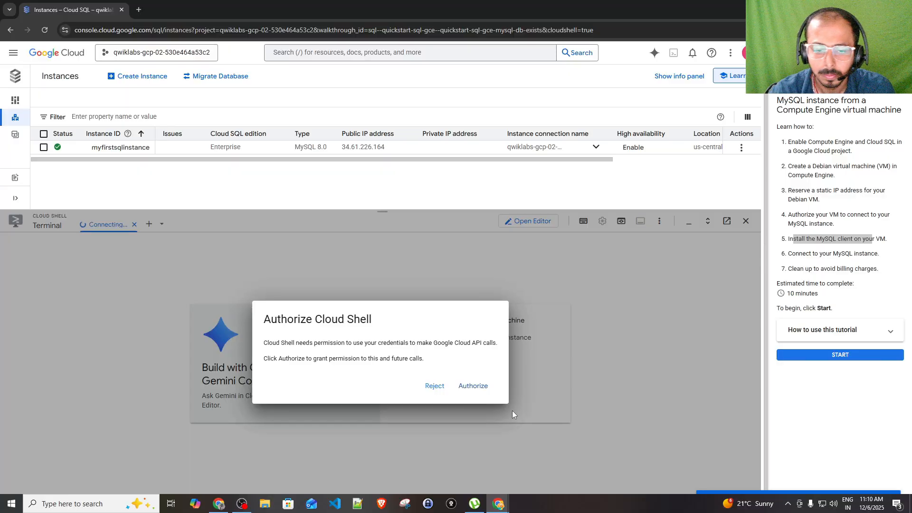
click(475, 388)
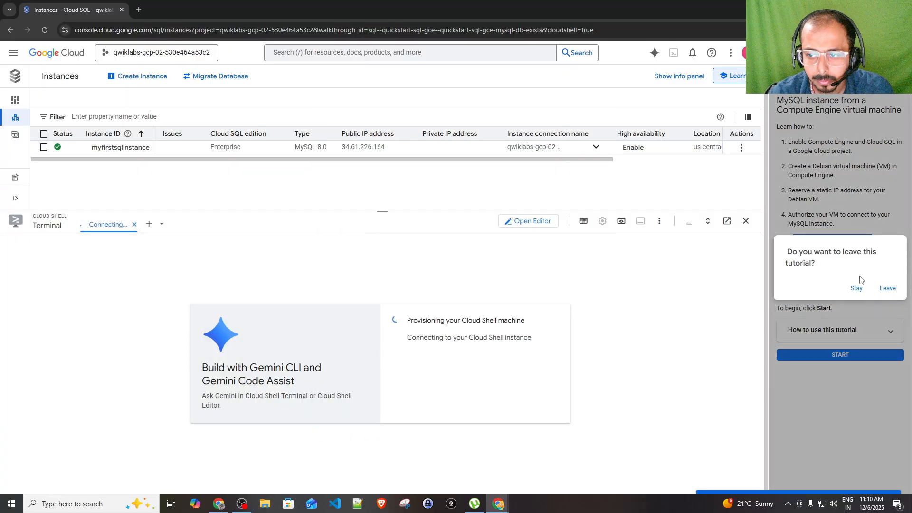
click(888, 288)
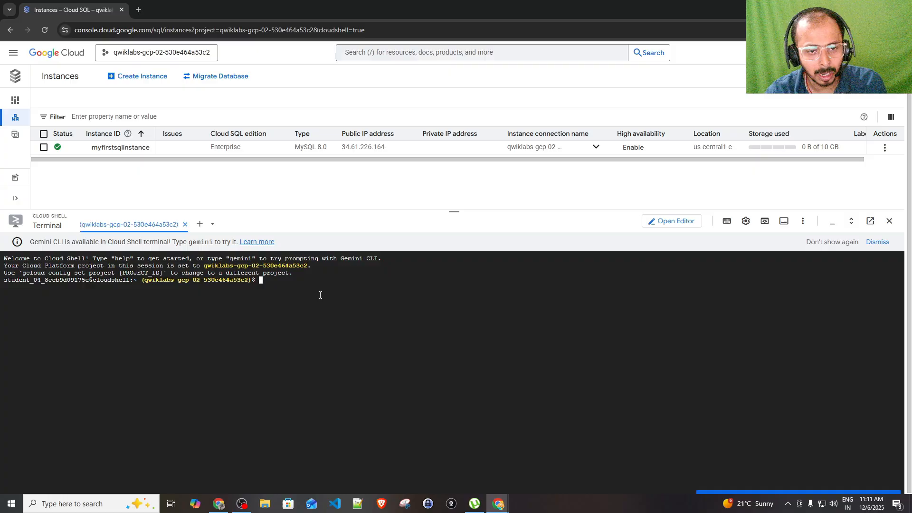
Paste 'gcloud sql connect myinstance --user=root' at the Cloud Shell prompt and delete the 'myinstance' placeholder
text(gcloud sql connect myinstance --user=root)
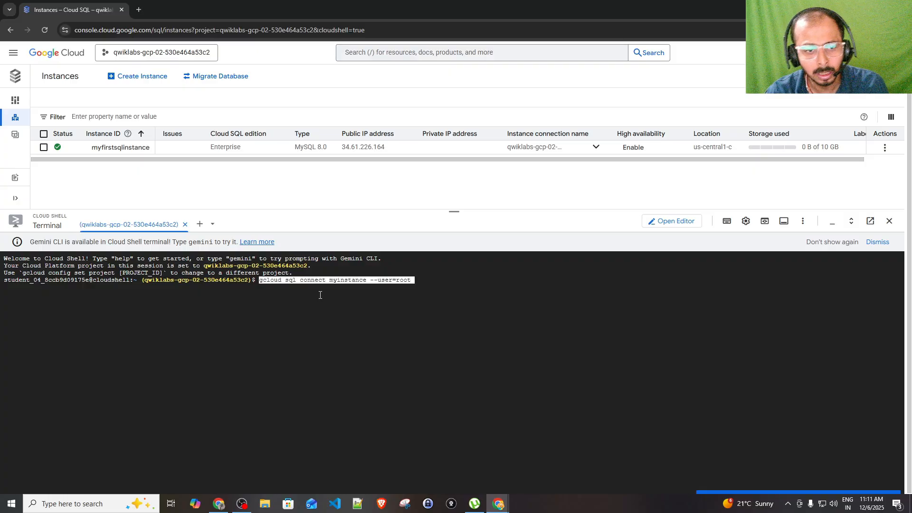
key(Left)
key(Left)
key(Left)
key(Left)
key(Left)
key(Left)
key(Left)
key(Left)
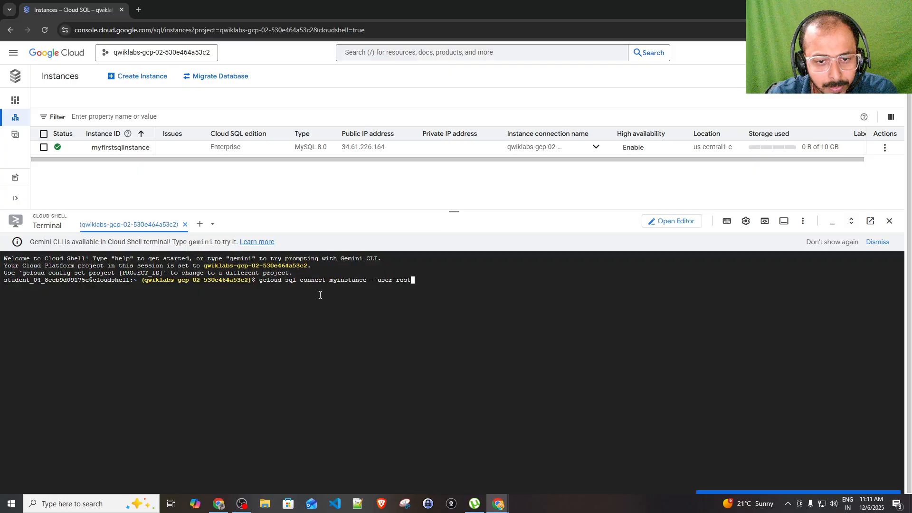
key(Left)
key(Left)
key(Left)
key(Left)
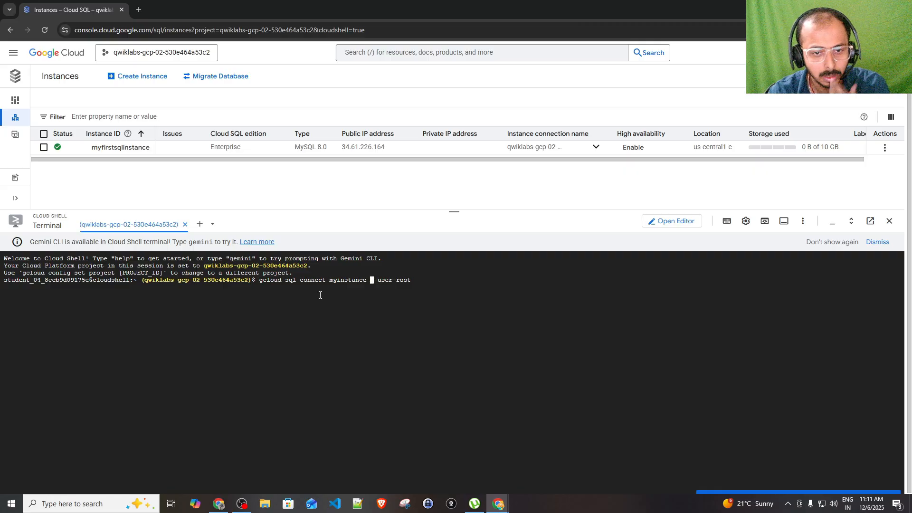
key(BackSpace)
key(BackSpace)
key(BackSpace)
key(BackSpace)
key(BackSpace)
key(BackSpace)
key(BackSpace)
key(BackSpace)
key(BackSpace)
key(BackSpace)
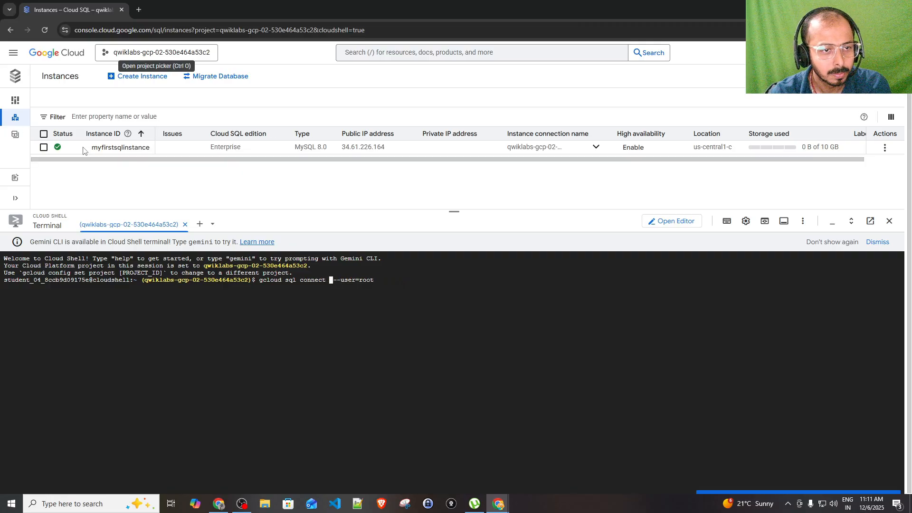
drag(95, 148, 135, 152)
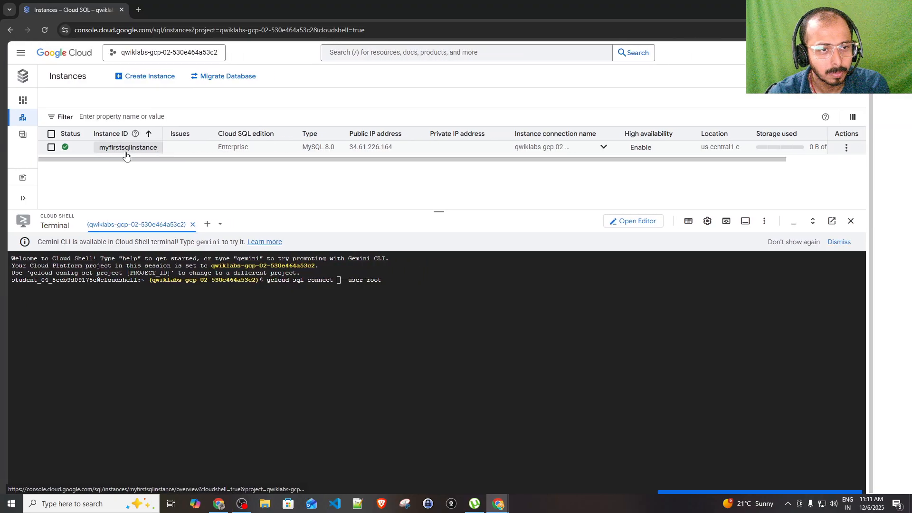
Copy the name myfirstsqlinstance from its overview page and paste it before --user=root
click(139, 151)
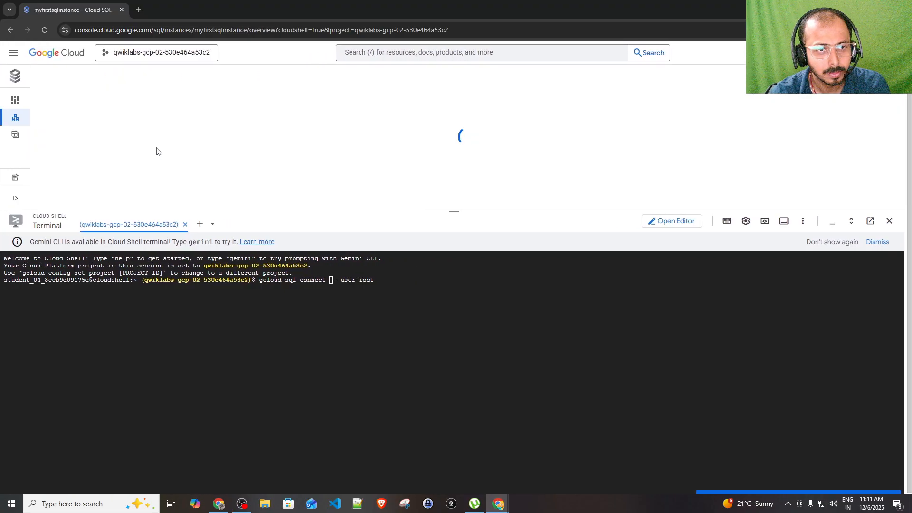
triple_click(107, 119)
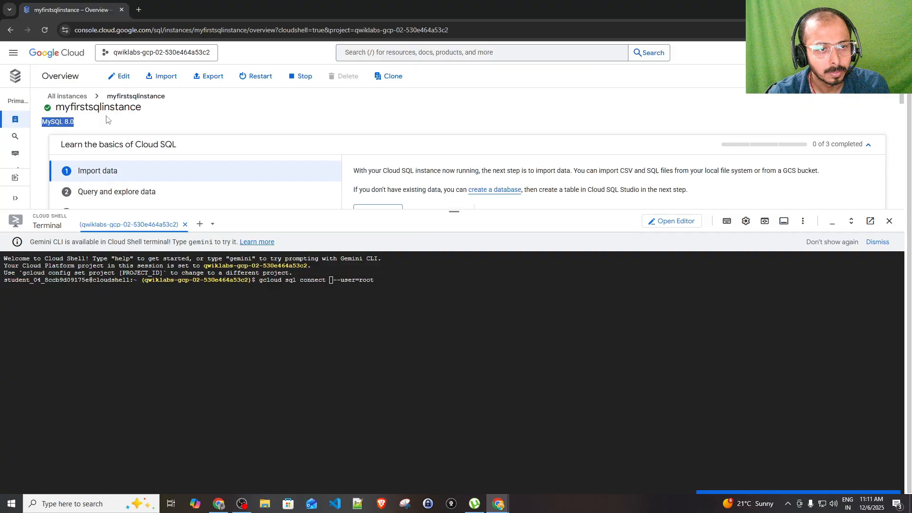
double_click(108, 111)
key(ctrl+c)
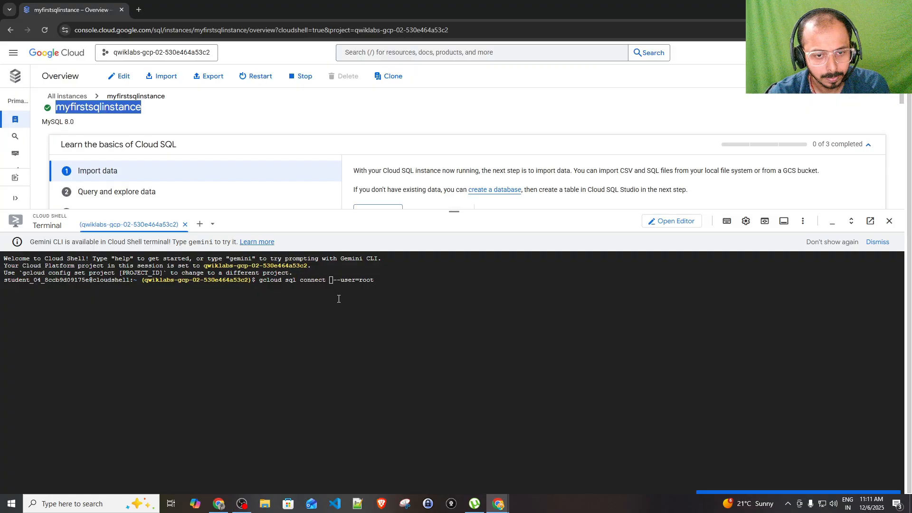
click(345, 300)
key(ctrl+v)
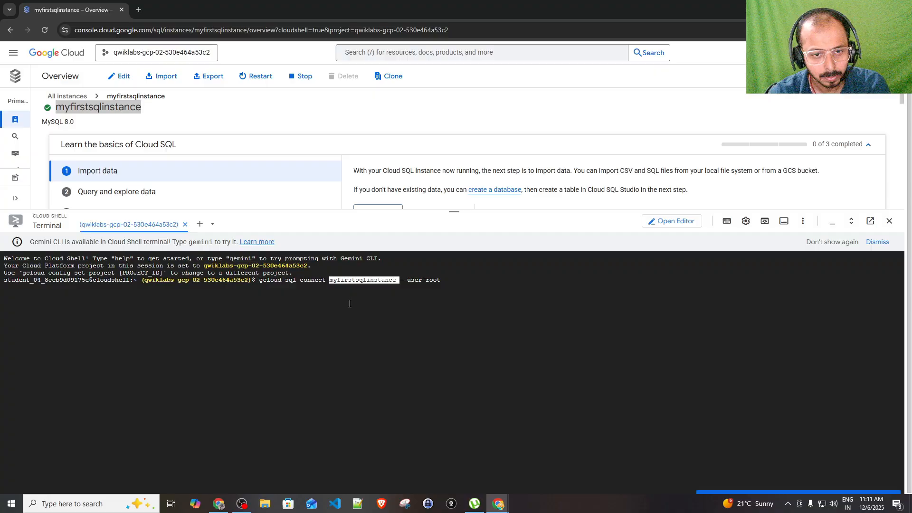
Review the command's gcloud, connect and instance-name parts, then run it to reach the password prompt
double_click(270, 280)
click(287, 283)
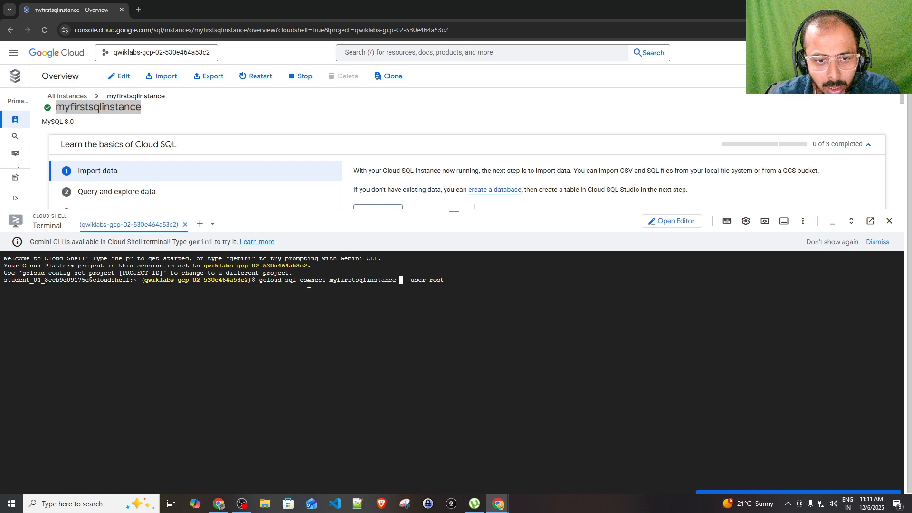
double_click(309, 281)
click(346, 281)
double_click(347, 281)
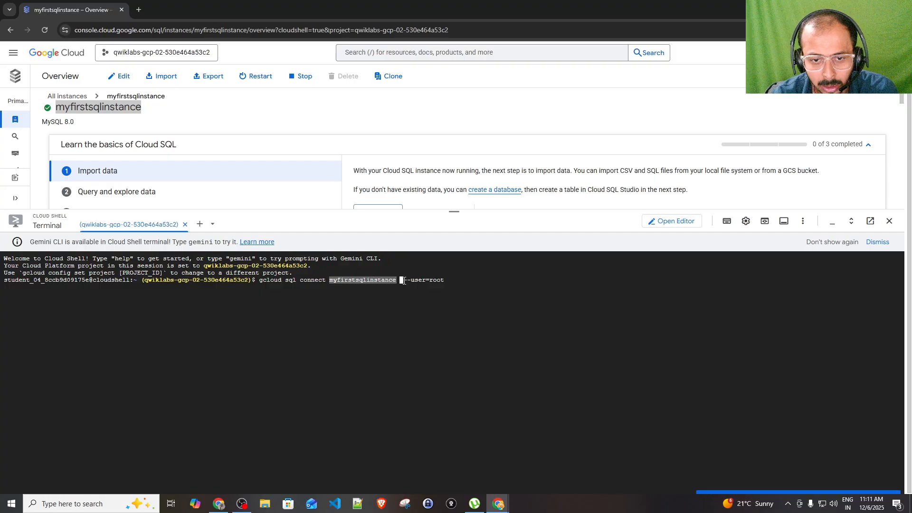
click(490, 283)
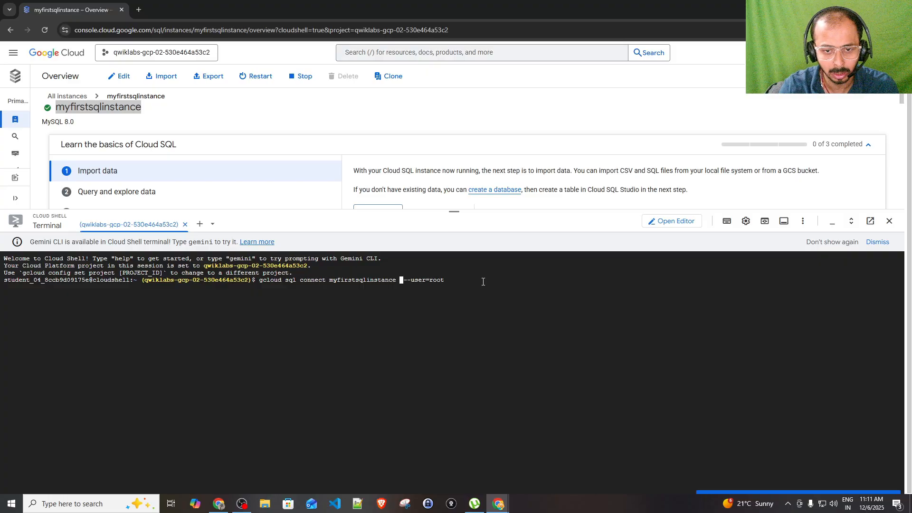
key(Return)
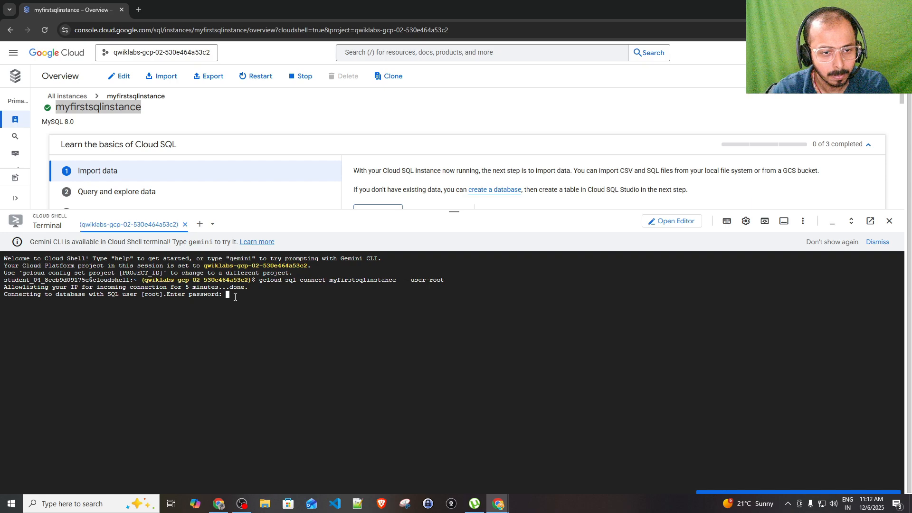
Submit the root password and focus the resulting mysql> prompt
key(Return)
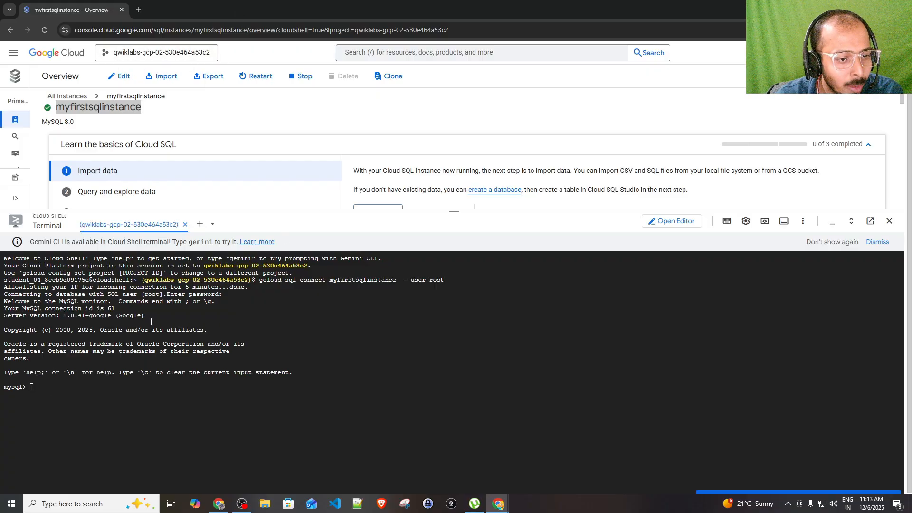
click(90, 391)
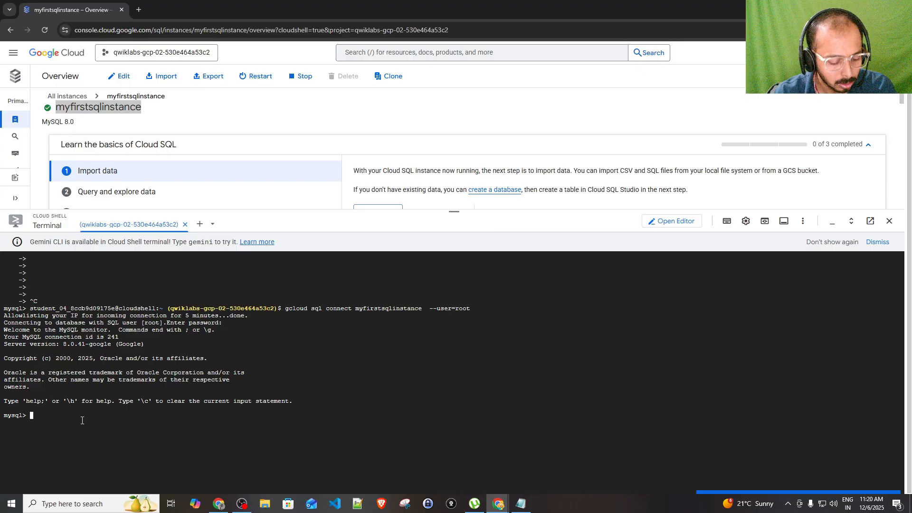
Create the database with CREATE DATABASE demo_mysql;, fixing the DATABSE typo first
text(CRE)
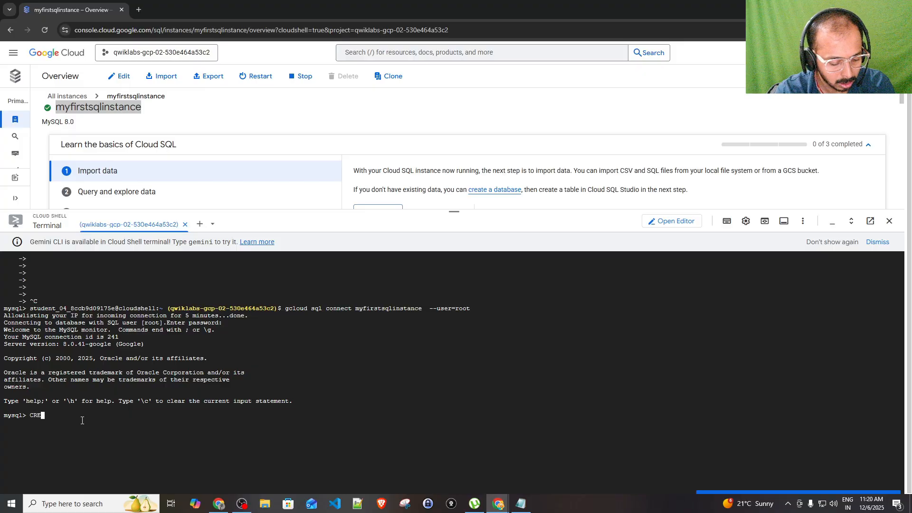
text(ATE D)
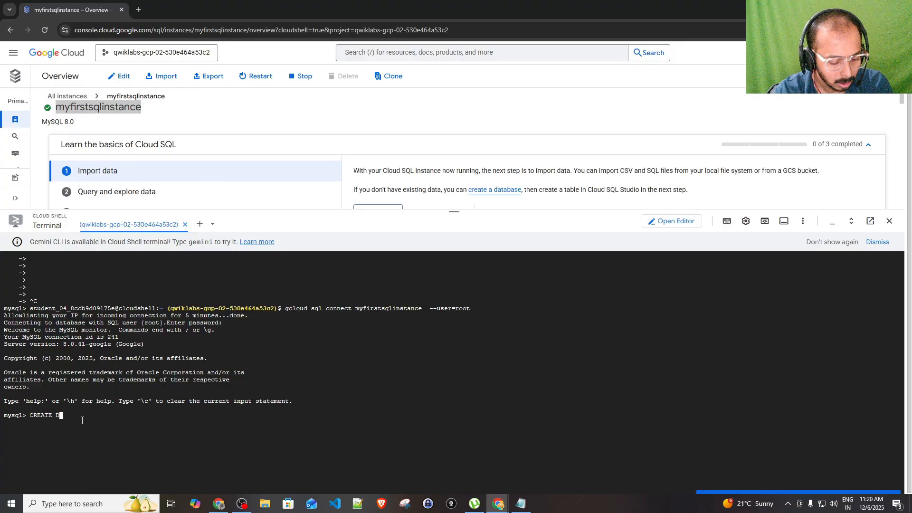
text(ATABSE)
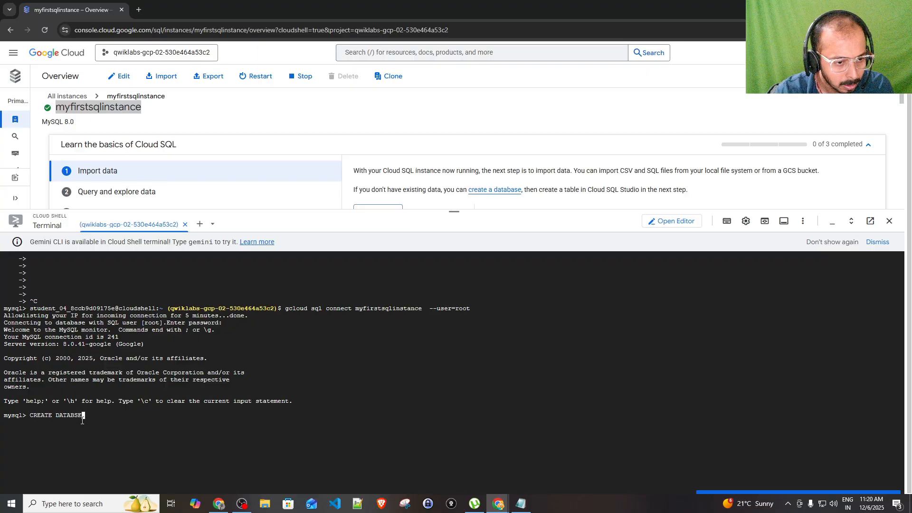
key(BackSpace)
key(BackSpace)
text(ASE)
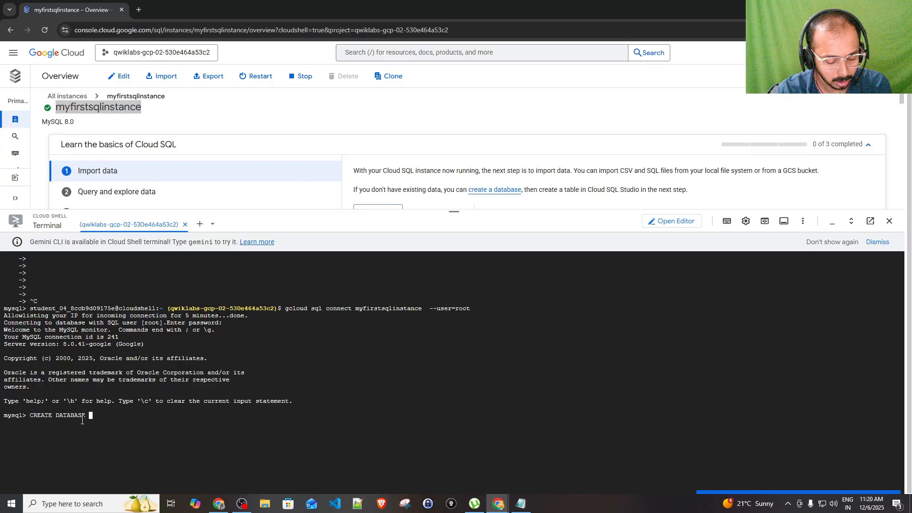
text(demo)
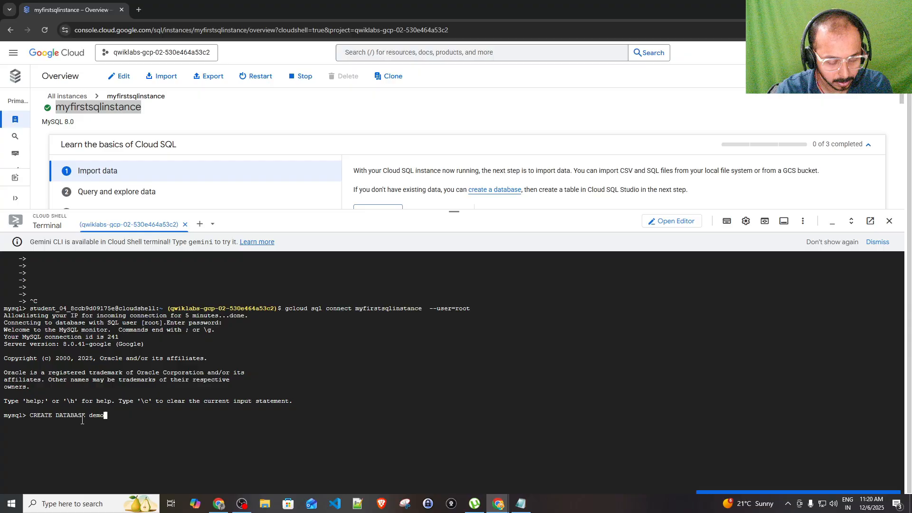
text(_my)
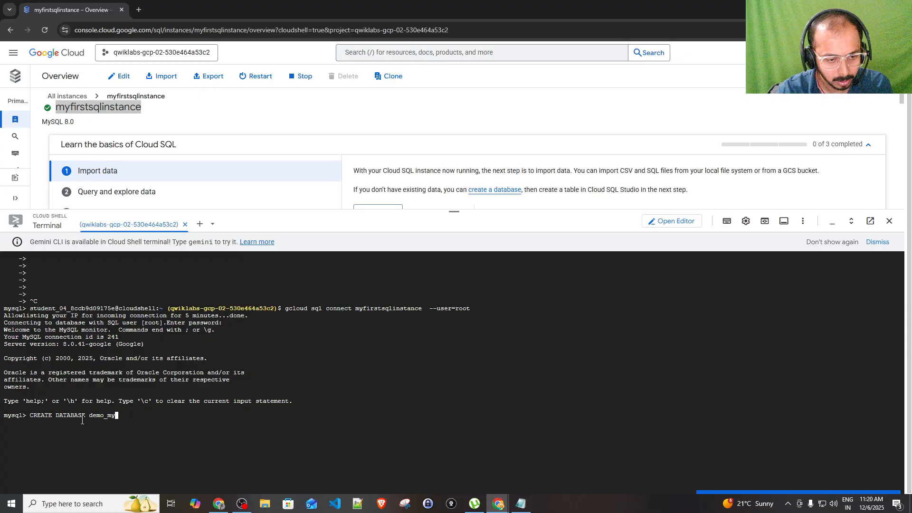
text(sql;)
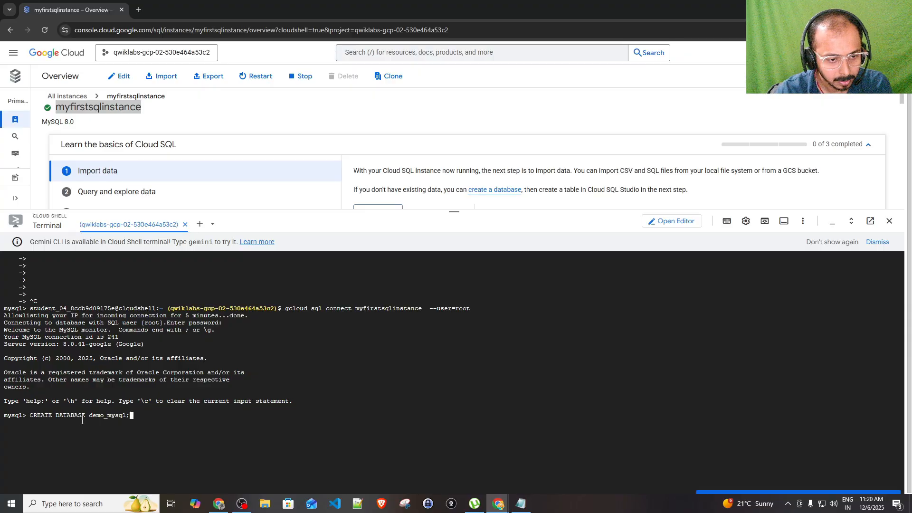
key(Return)
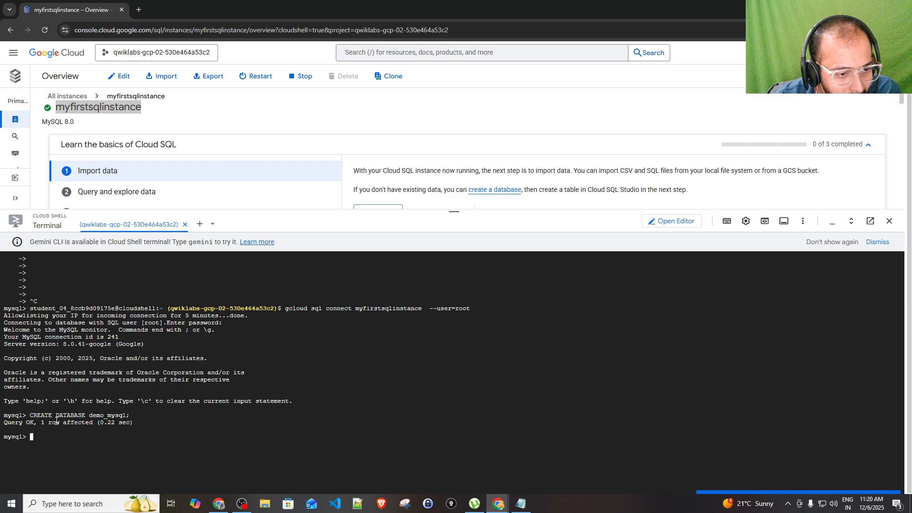
drag(35, 422, 142, 417)
click(62, 437)
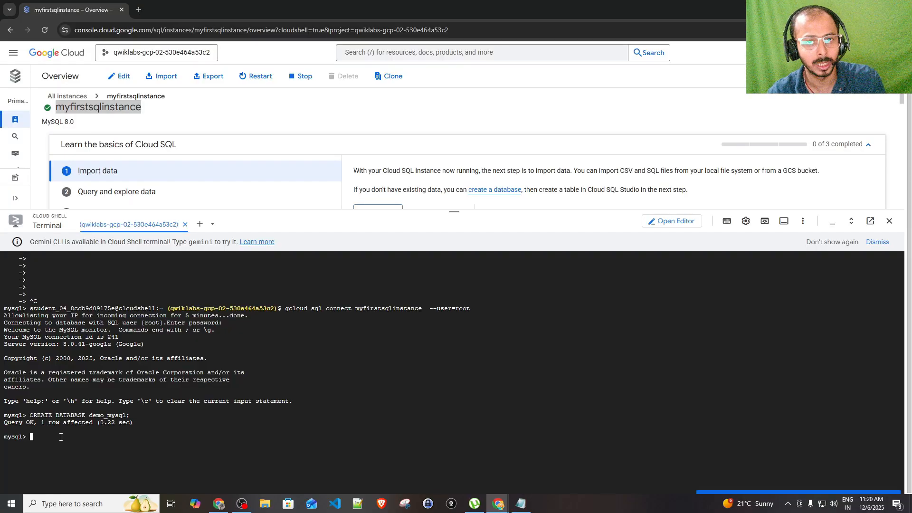
Enter SHOW DATABASE and recall it from the command history
text(SHOW )
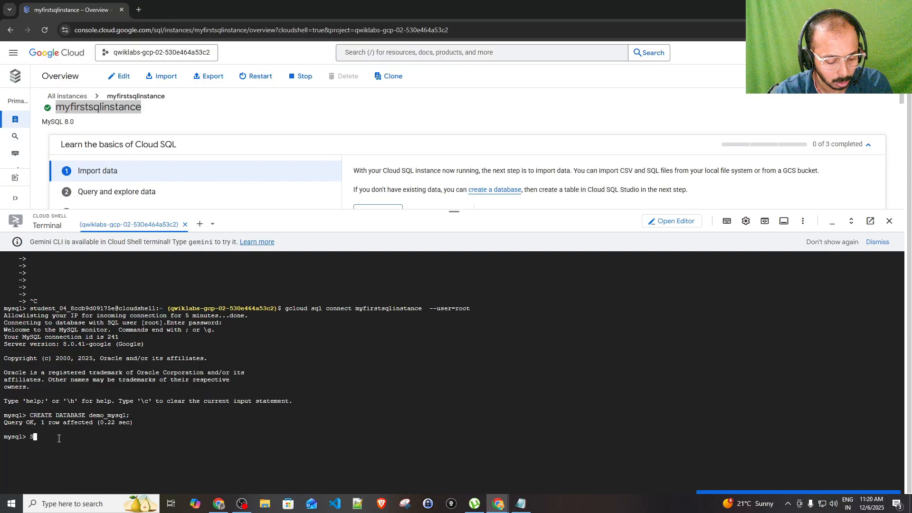
text(DATABASE)
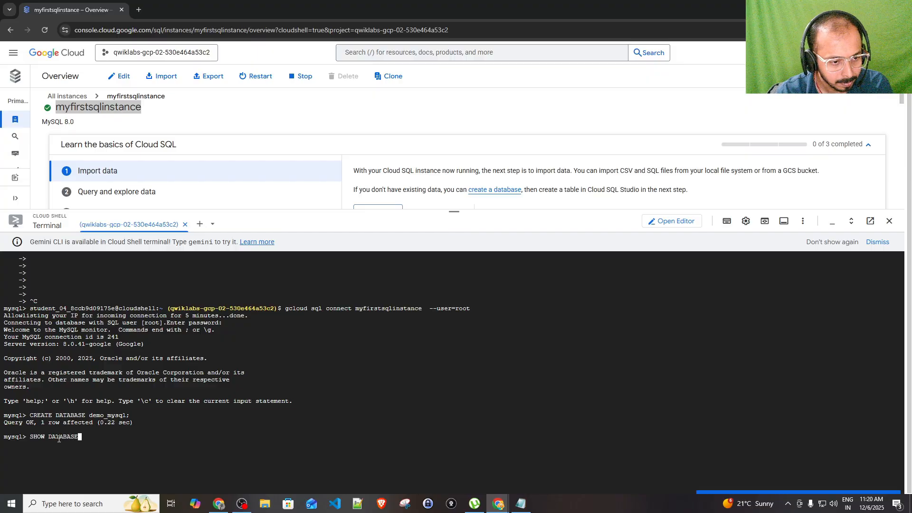
key(Return)
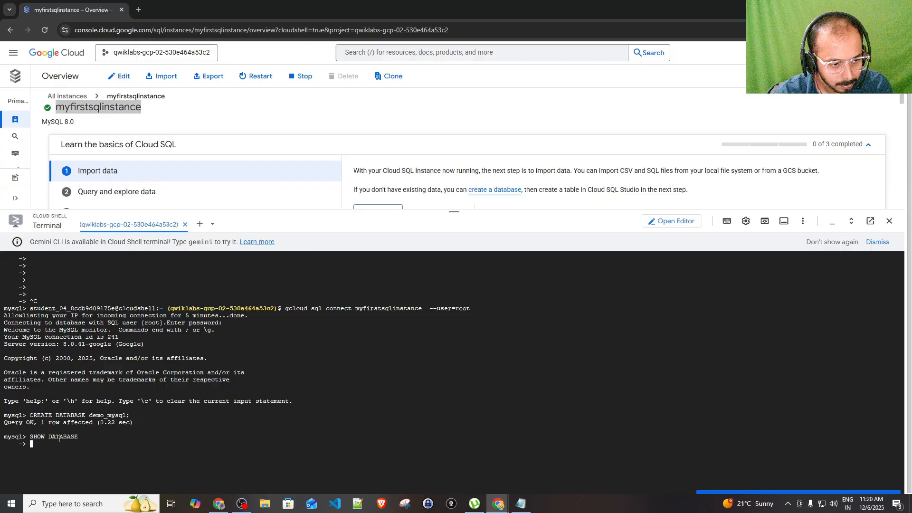
key(Up)
Correct the statement to SHOW DATABASES; and run it to list six databases
text(;)
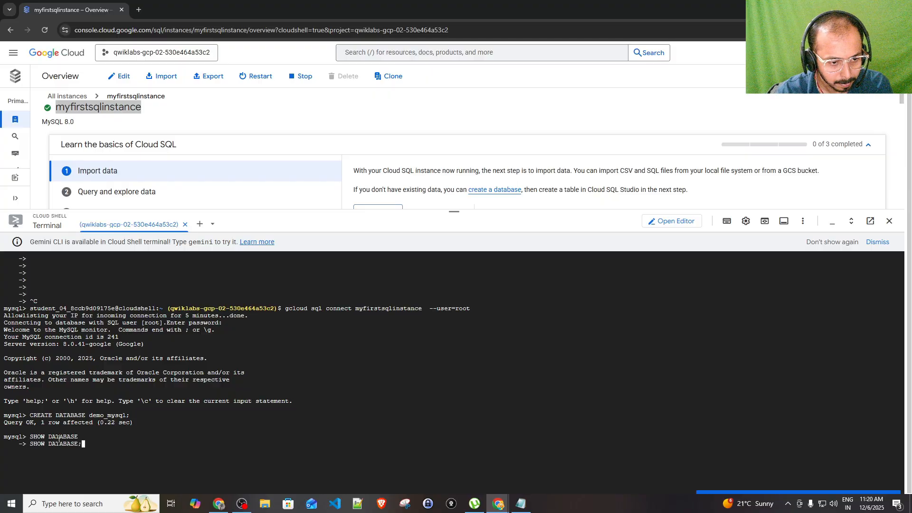
key(Return)
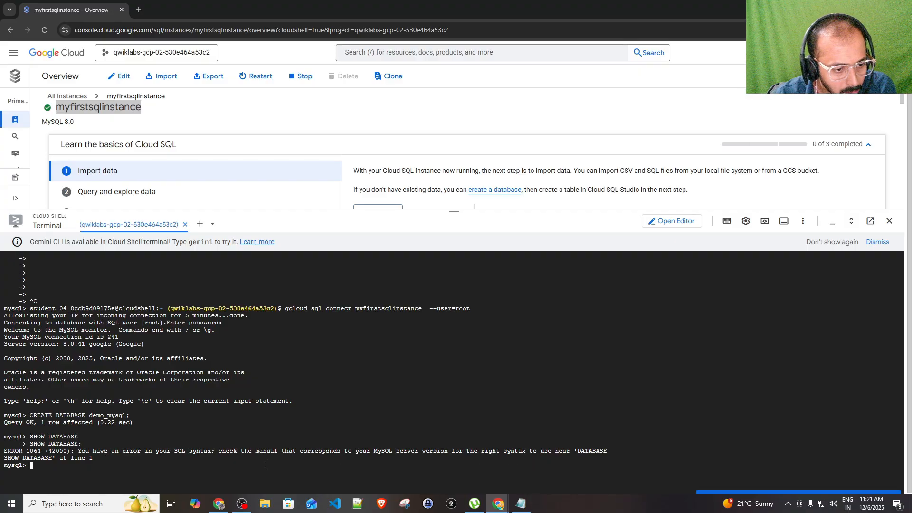
key(Up)
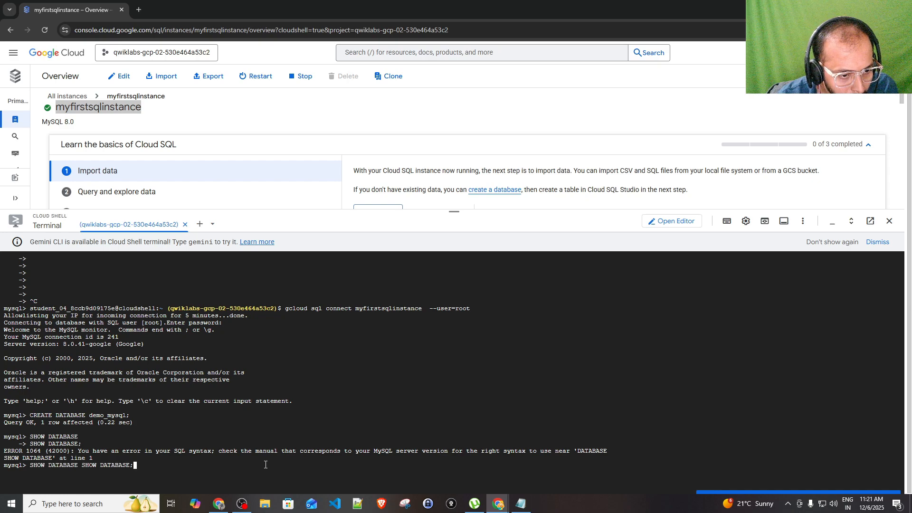
key(Up)
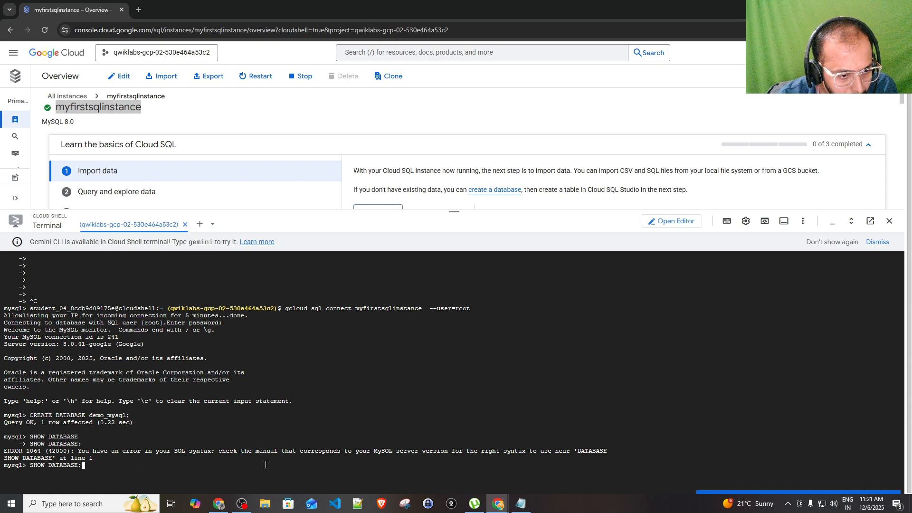
key(Left)
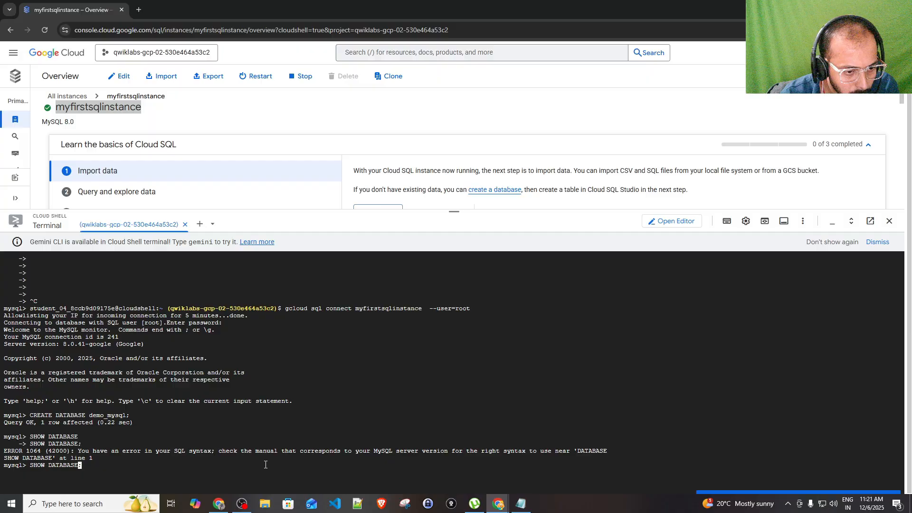
text(S)
key(Return)
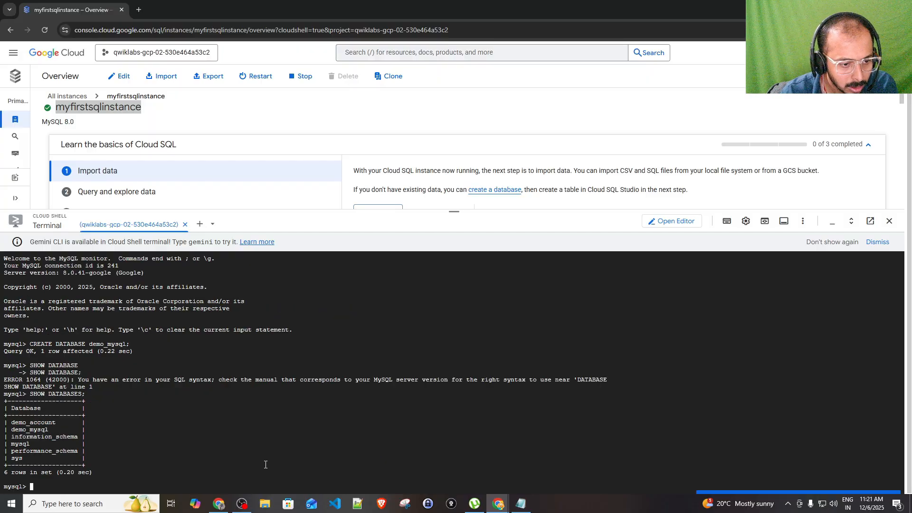
Copy the demo_mysql name from the database list
drag(12, 430, 52, 430)
double_click(39, 432)
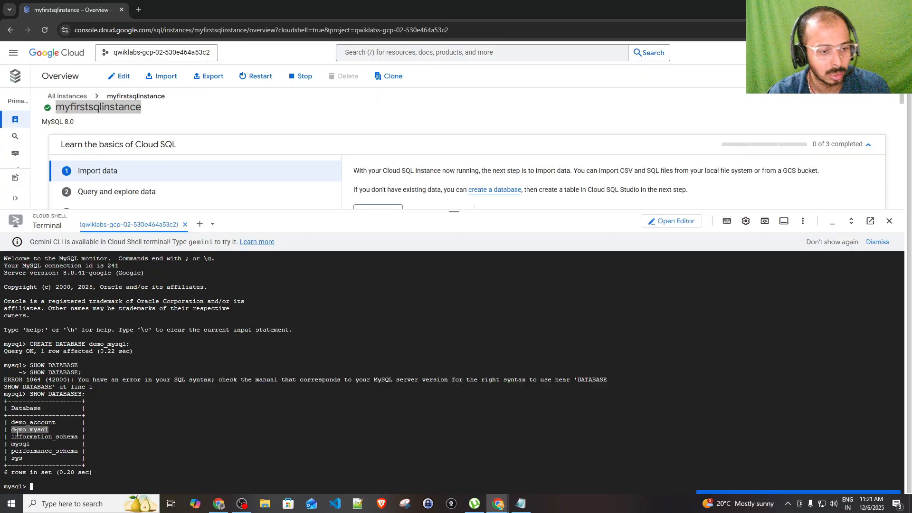
key(ctrl+c)
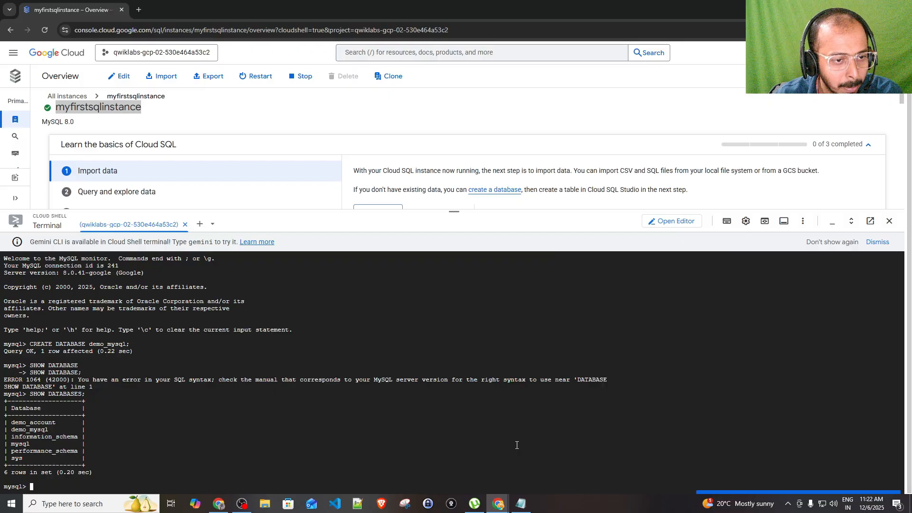
Paste and run the CREATE TABLE students statement from Notepad, which fails with no database selected
click(521, 504)
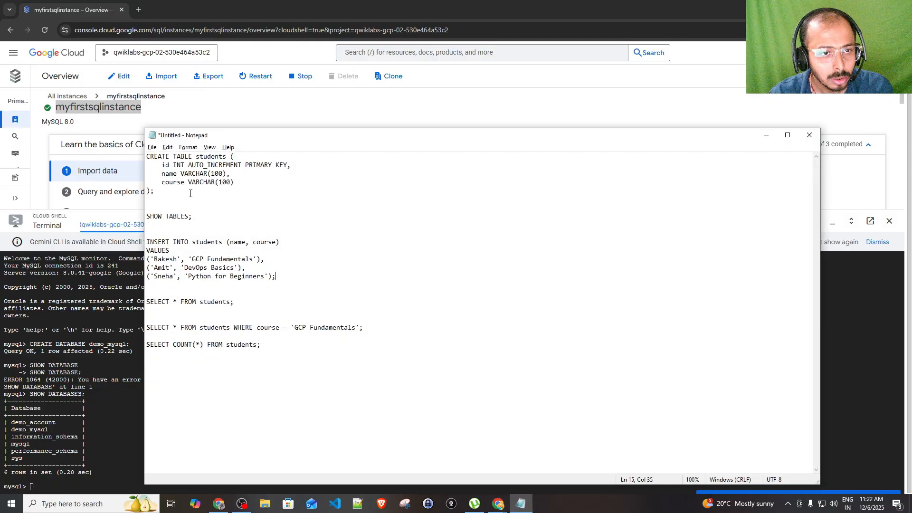
drag(156, 191, 140, 159)
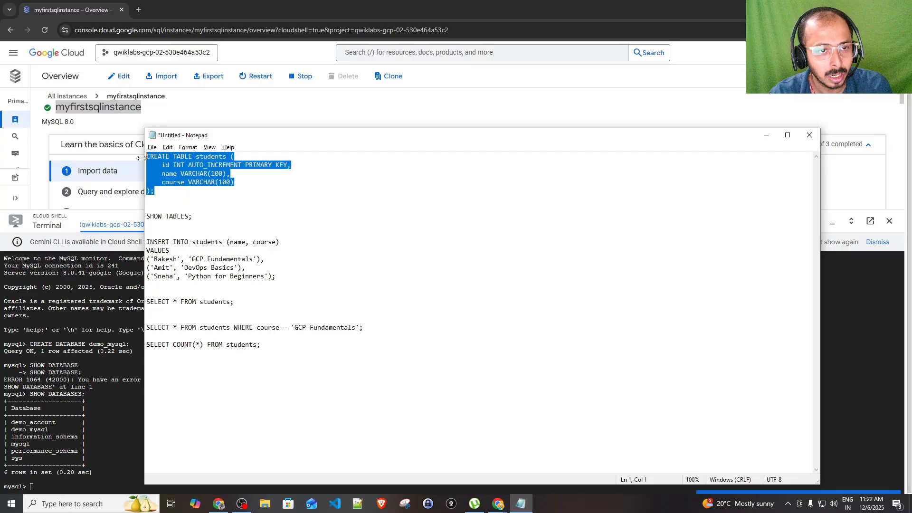
click(57, 483)
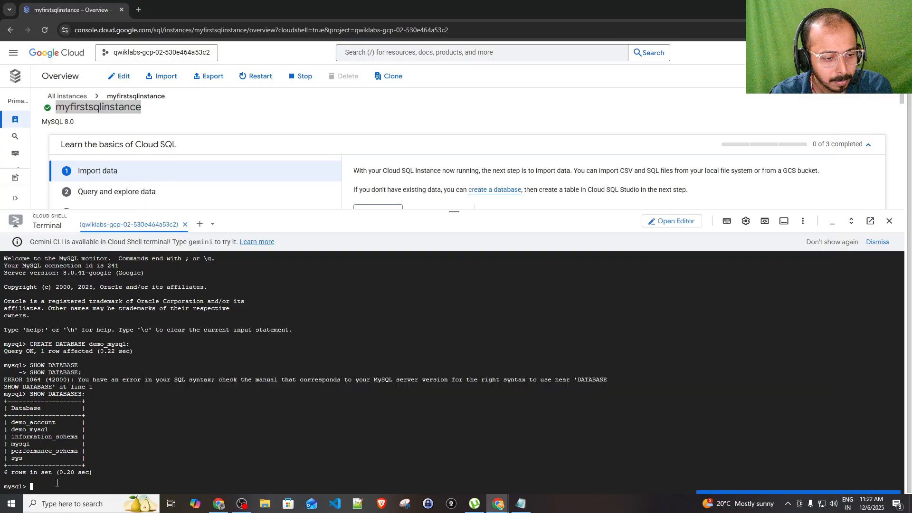
key(ctrl+v)
key(Return)
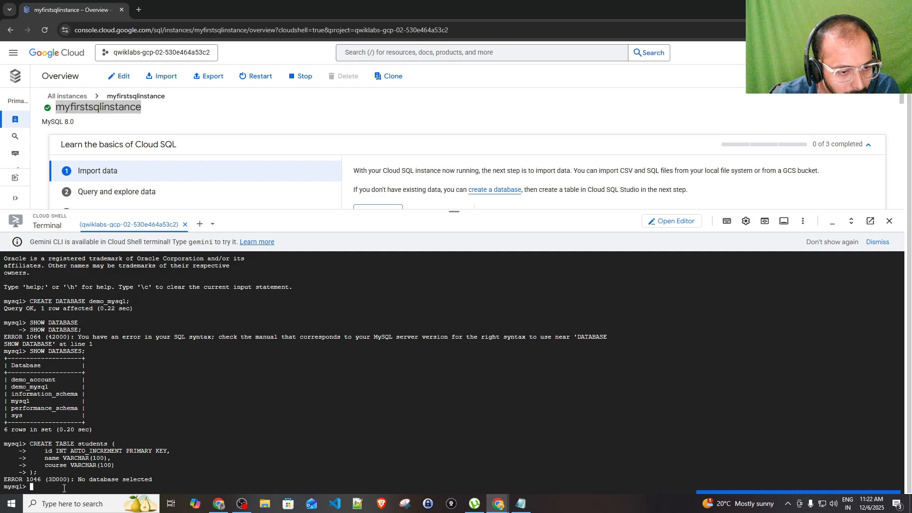
click(523, 503)
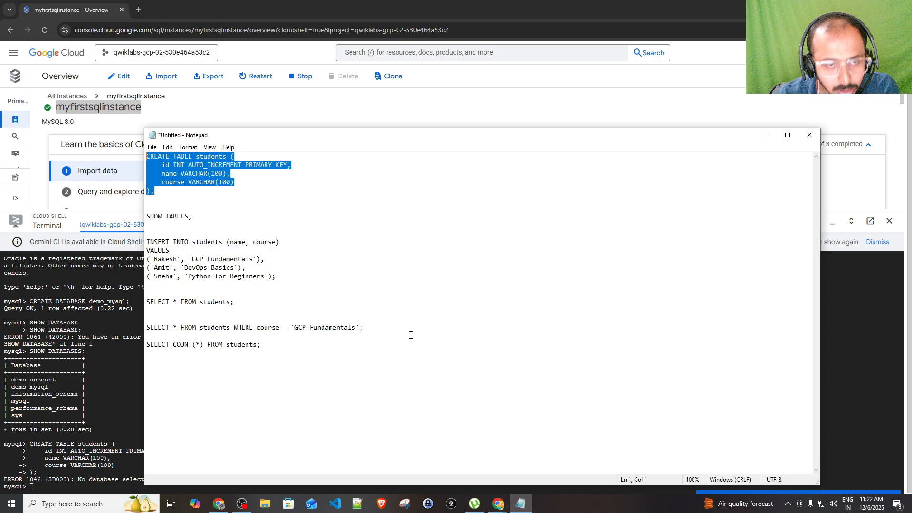
click(232, 192)
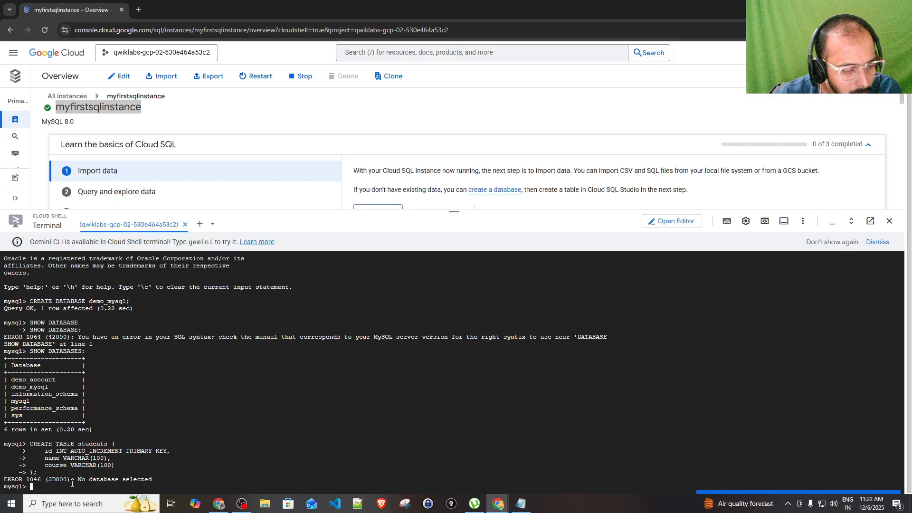
click(70, 484)
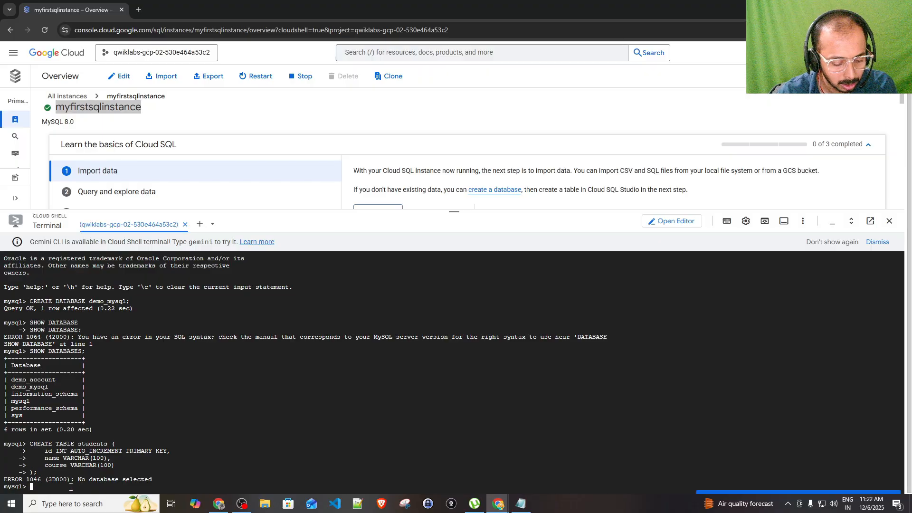
Run USE demo_mysql; to switch to the demo_mysql database
text(USE)
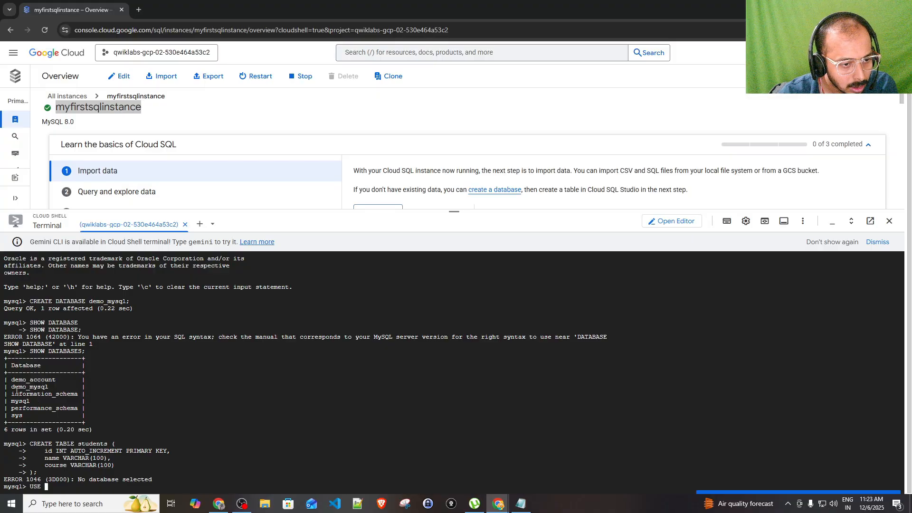
drag(11, 387, 51, 386)
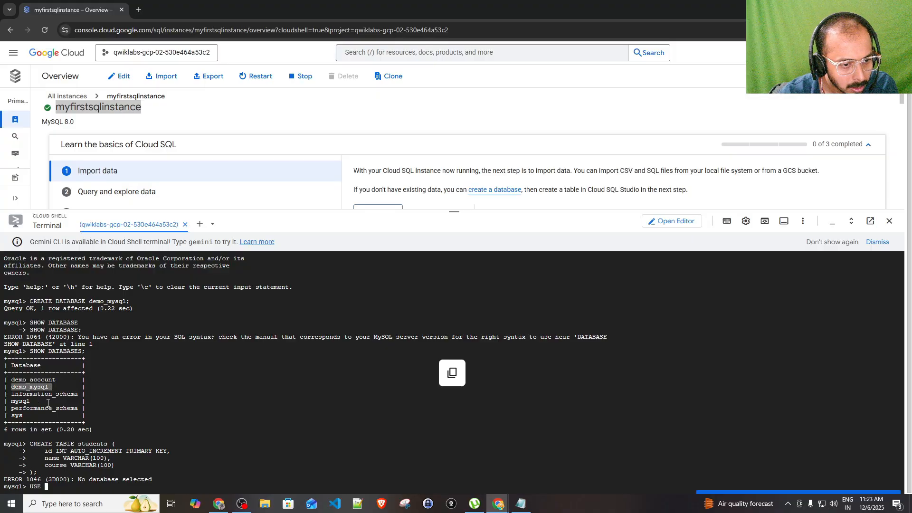
click(58, 486)
key(ctrl+v)
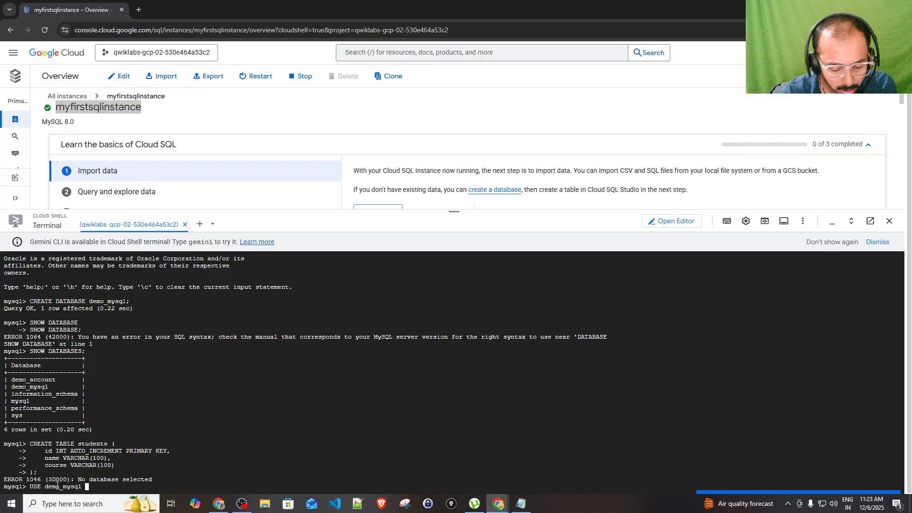
key(BackSpace)
text(;)
key(Return)
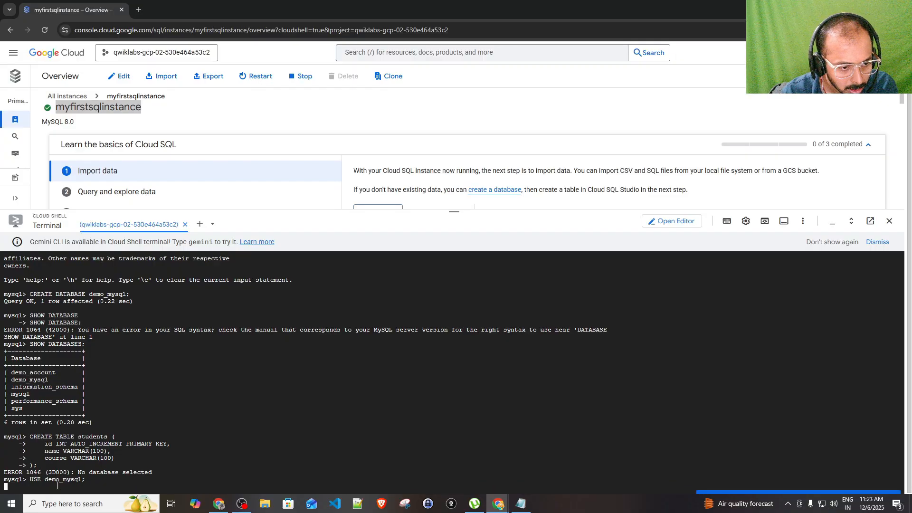
drag(63, 479, 82, 480)
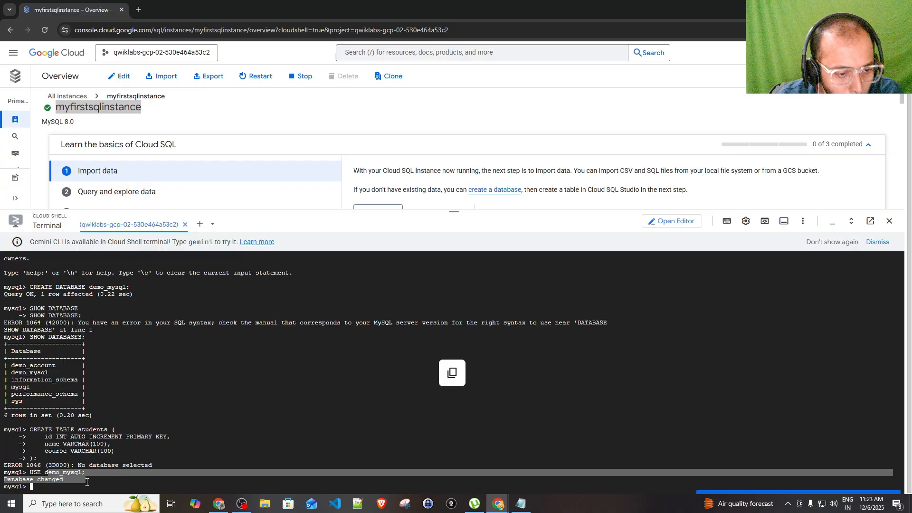
click(82, 476)
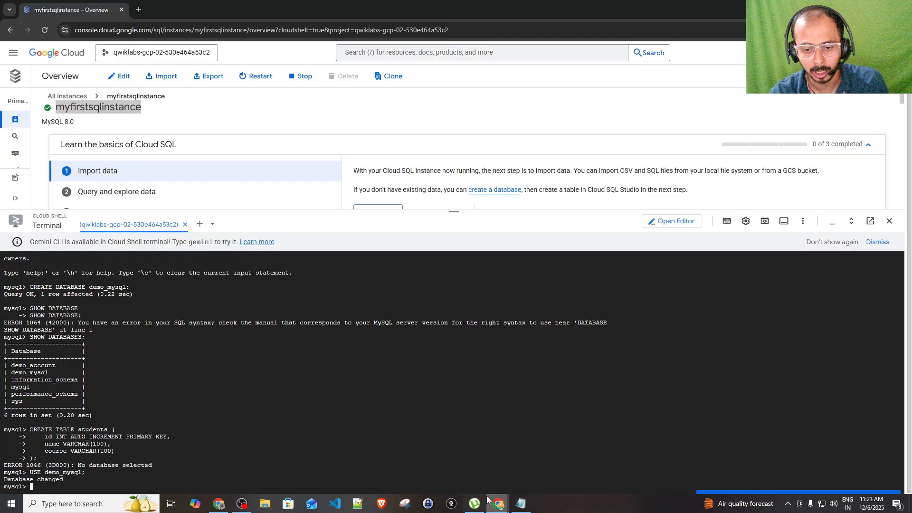
Paste and run the CREATE TABLE students statement from the Notepad script
click(521, 503)
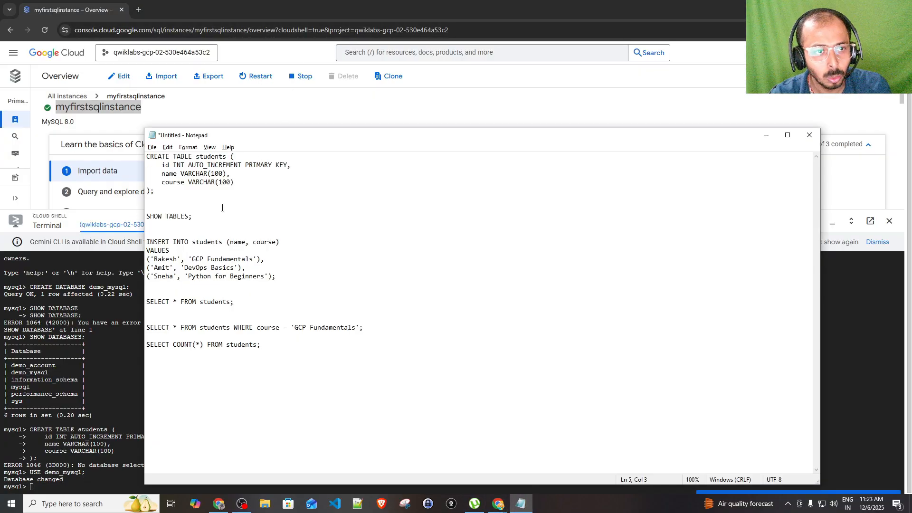
key(shift+Up)
key(shift+Up)
key(shift+Up)
key(shift+Up)
key(shift+Up)
key(ctrl+c)
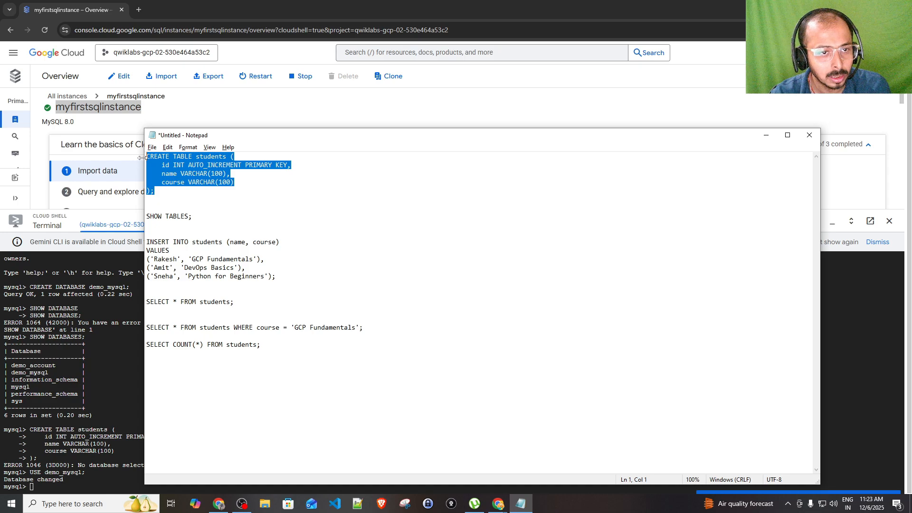
click(88, 480)
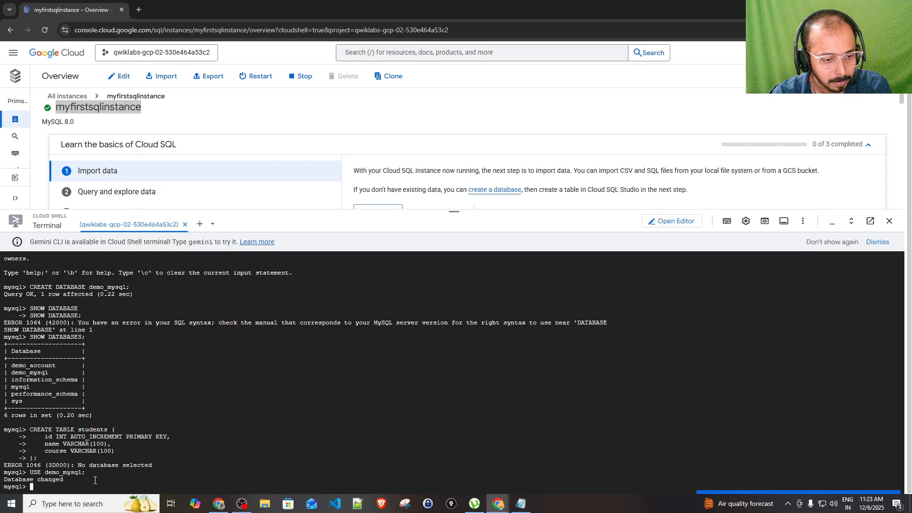
key(ctrl+v)
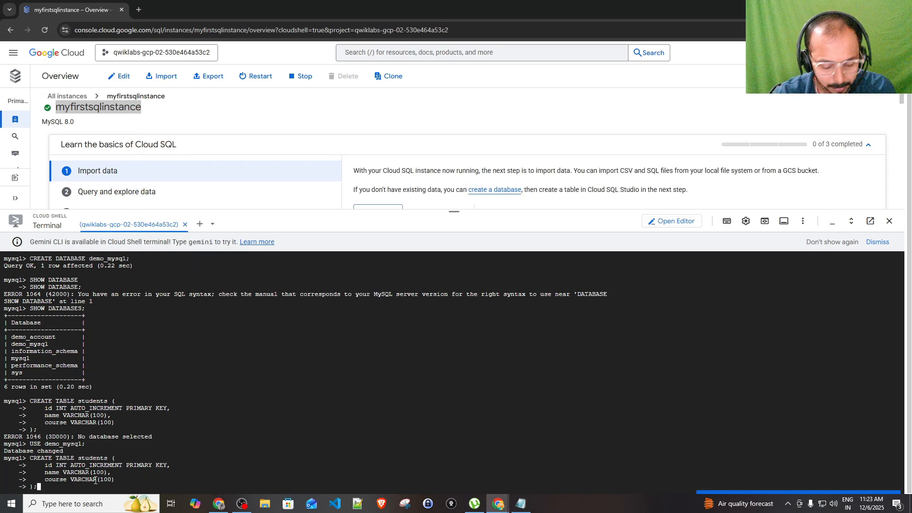
key(Return)
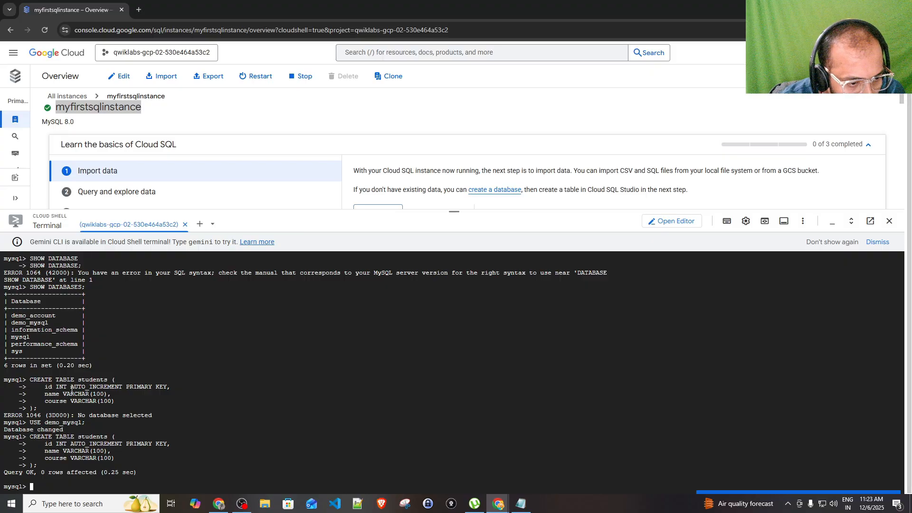
Run SHOW TABLES; and check that students is listed under Tables_in_demo_mysql
key(alt+Tab)
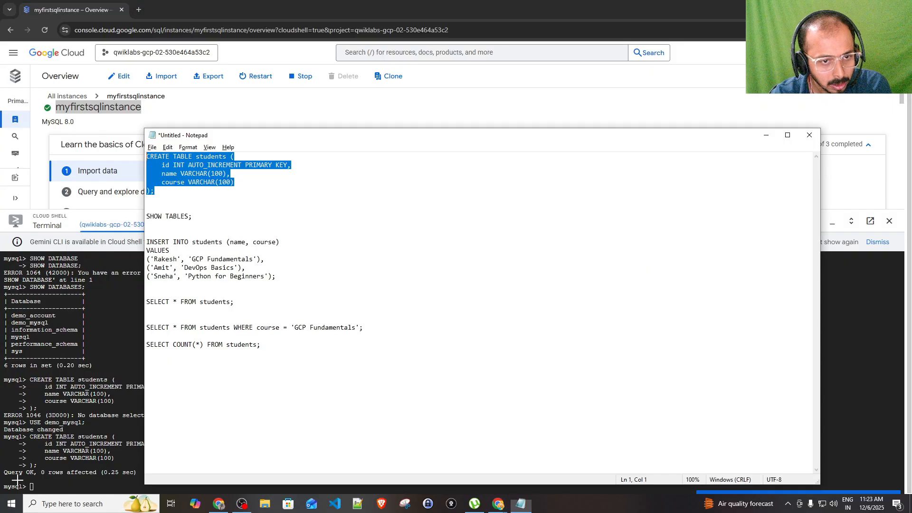
drag(198, 219, 146, 219)
key(ctrl+c)
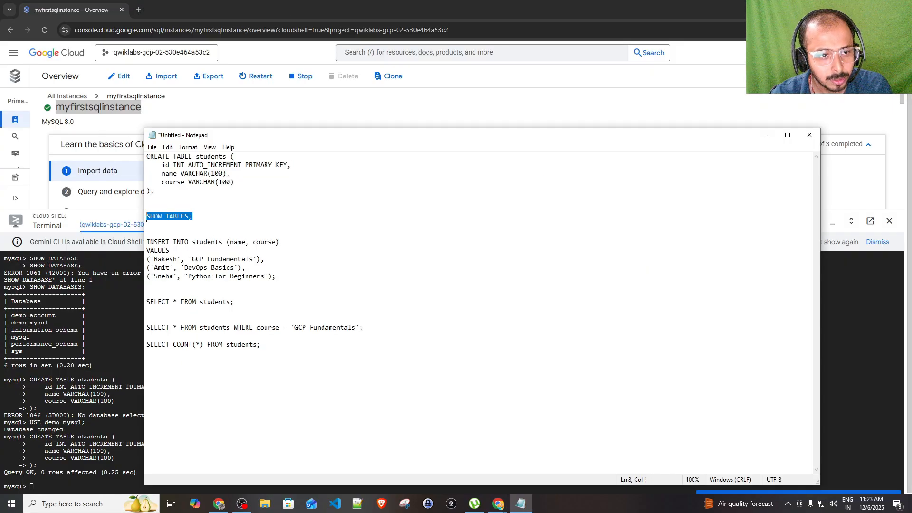
click(53, 487)
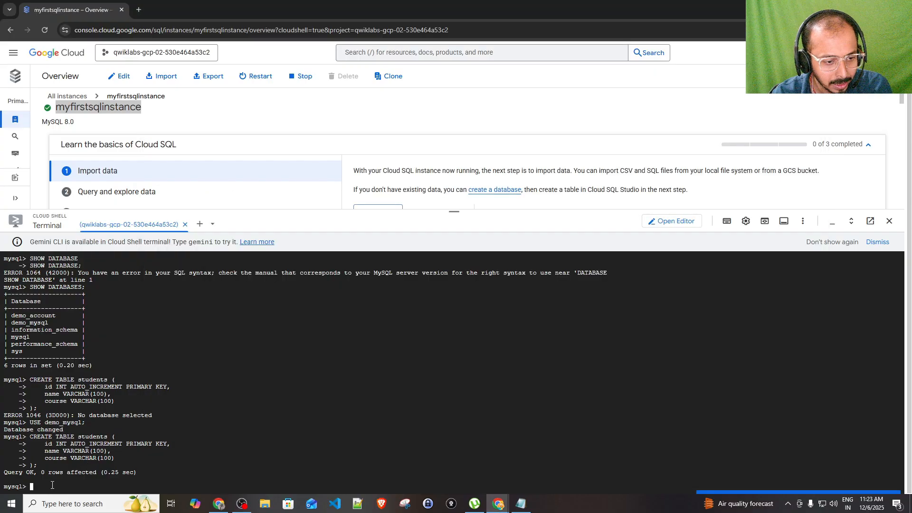
key(ctrl+v)
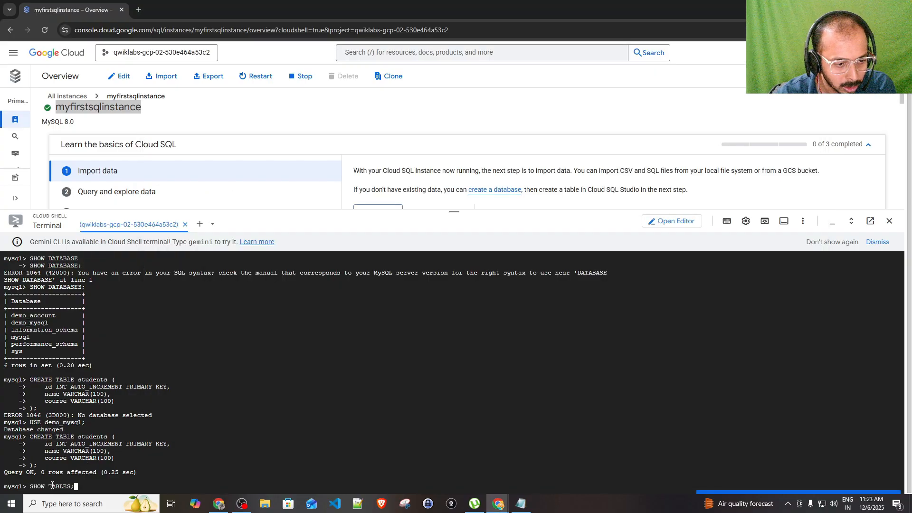
key(Return)
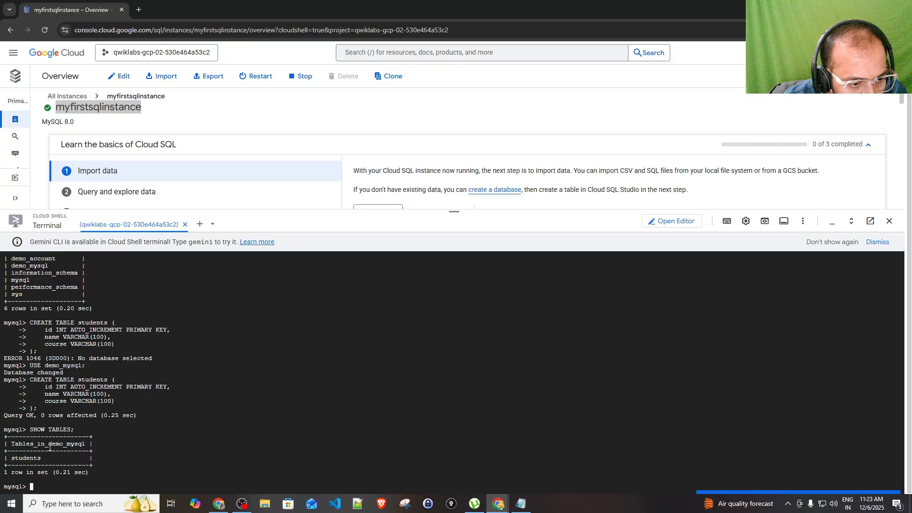
drag(44, 444, 75, 444)
double_click(31, 460)
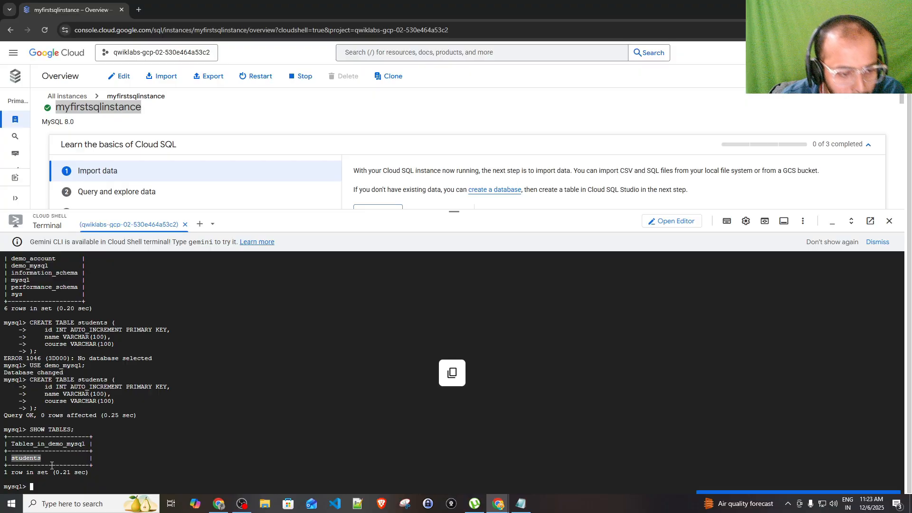
Select the INSERT INTO students block in the Notepad script
click(521, 504)
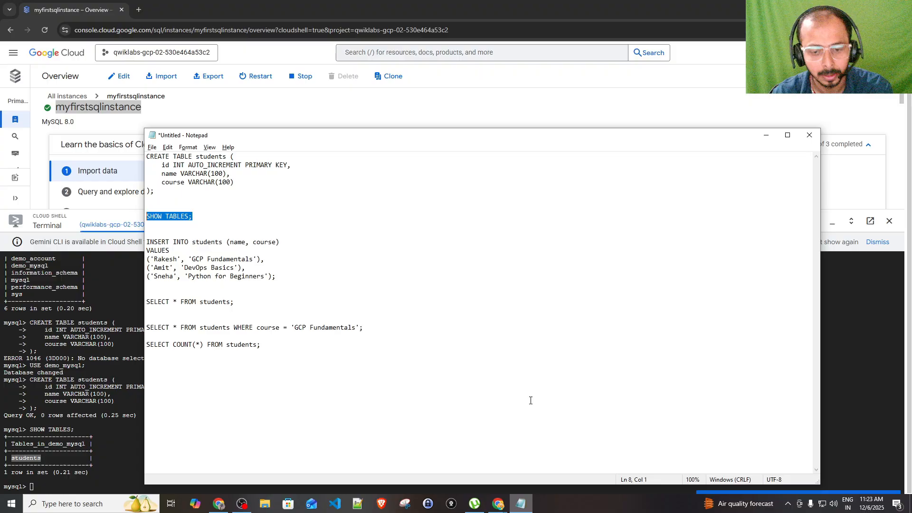
click(172, 165)
double_click(200, 156)
double_click(213, 157)
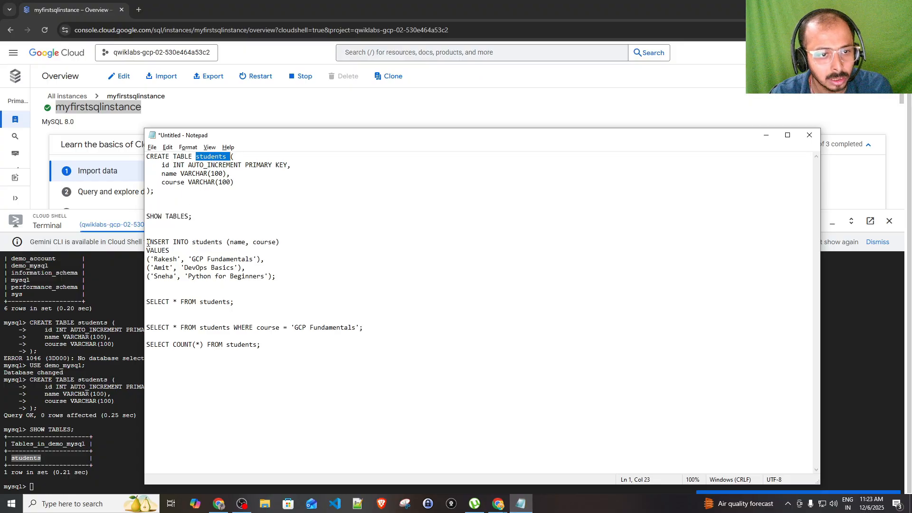
drag(147, 242, 302, 287)
Paste and run the INSERT INTO students block, confirming 3 records were added
click(57, 483)
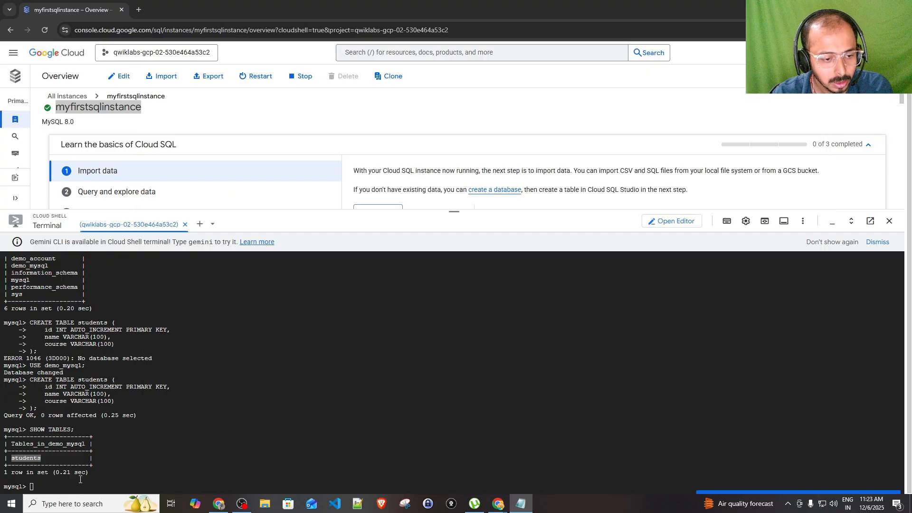
key(ctrl+v)
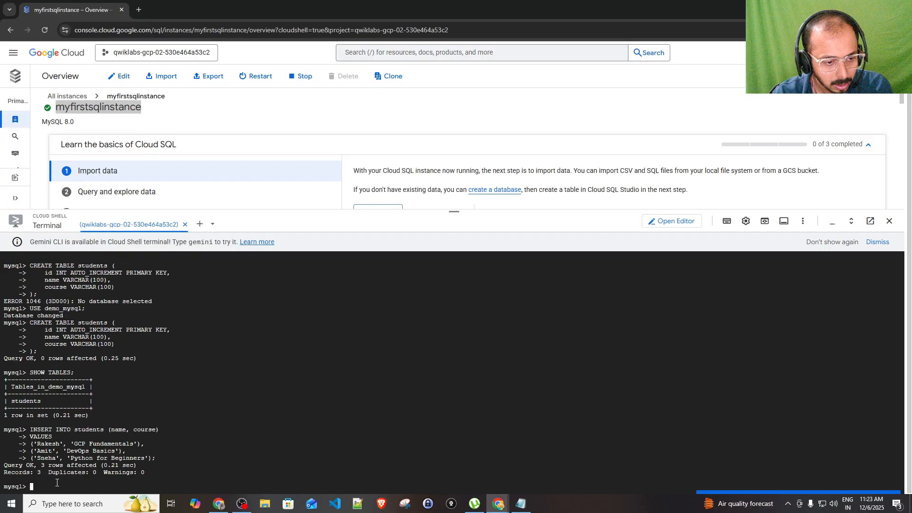
drag(15, 474, 48, 473)
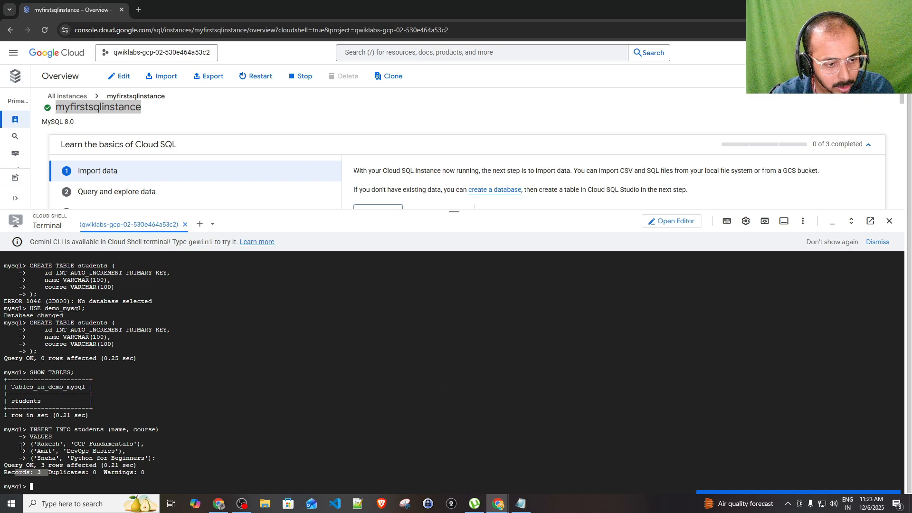
drag(21, 445, 171, 445)
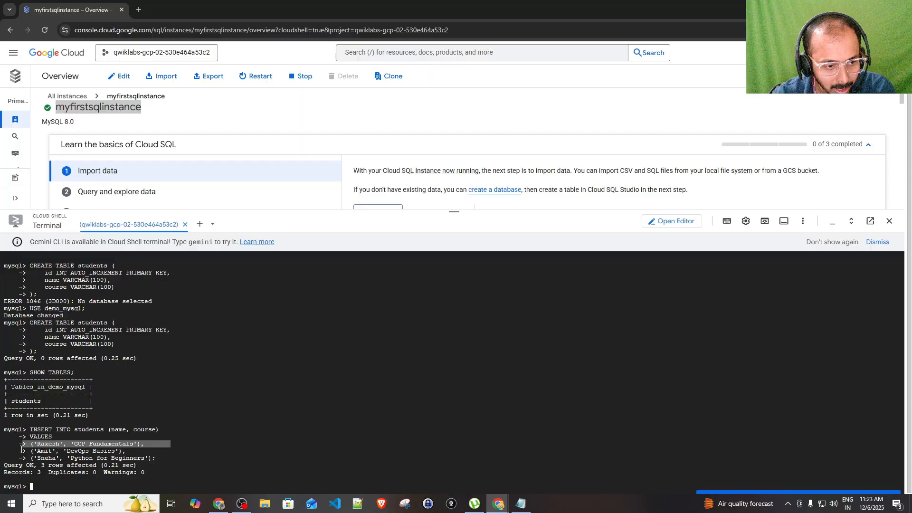
drag(22, 451, 155, 452)
drag(21, 458, 244, 455)
drag(155, 461, 28, 437)
Run SELECT * FROM students; to list all three students with their courses
key(alt+Tab)
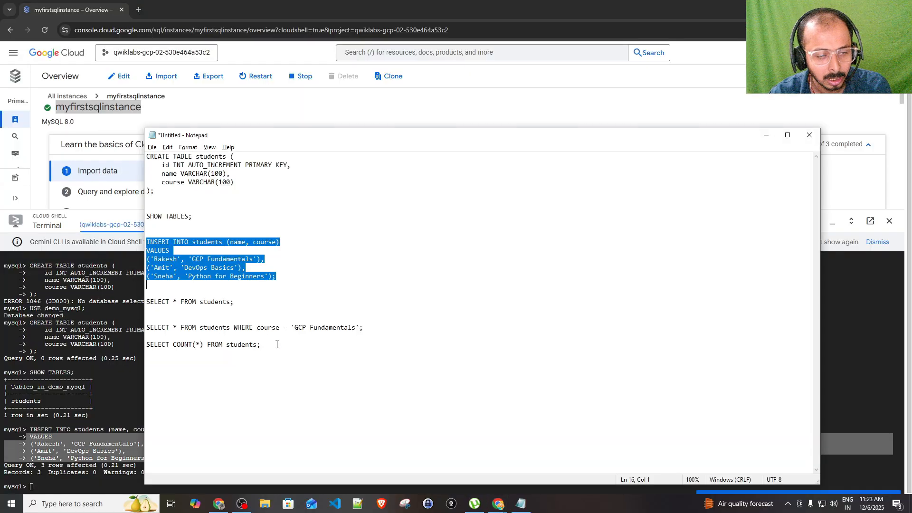
click(241, 304)
drag(249, 306, 145, 304)
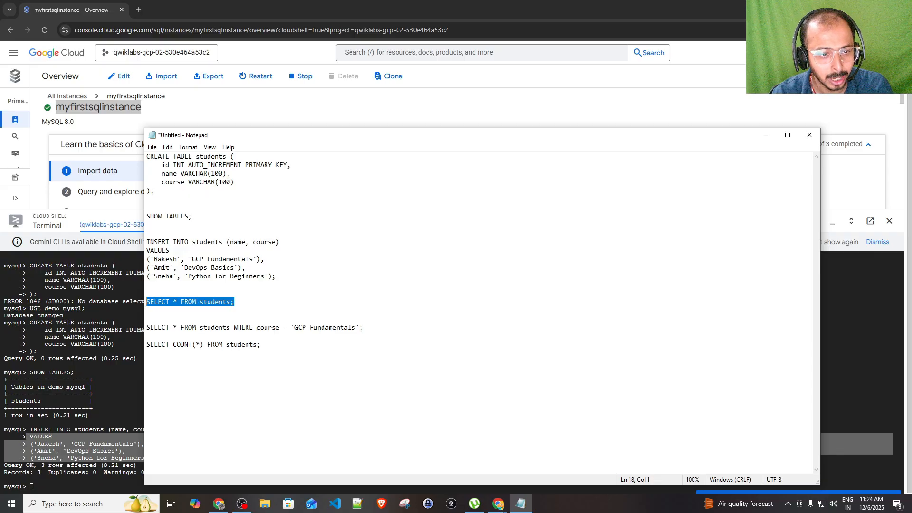
click(53, 487)
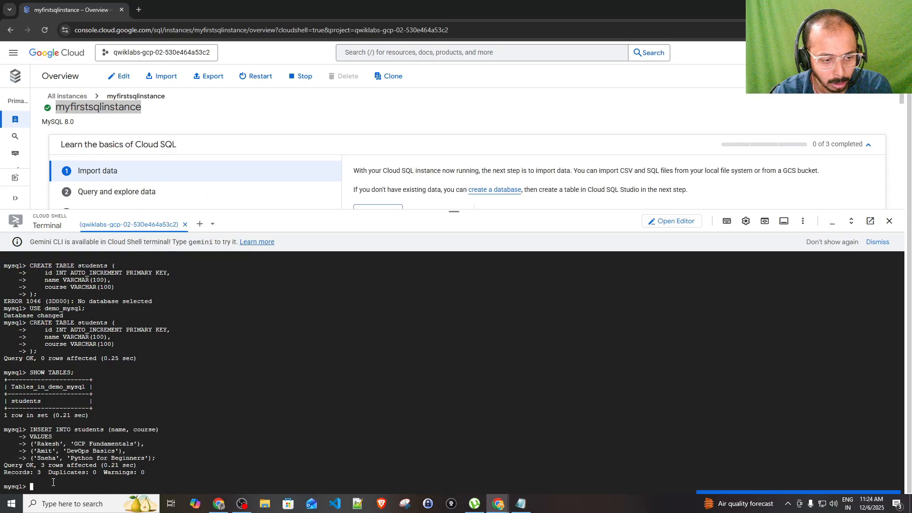
key(ctrl+v)
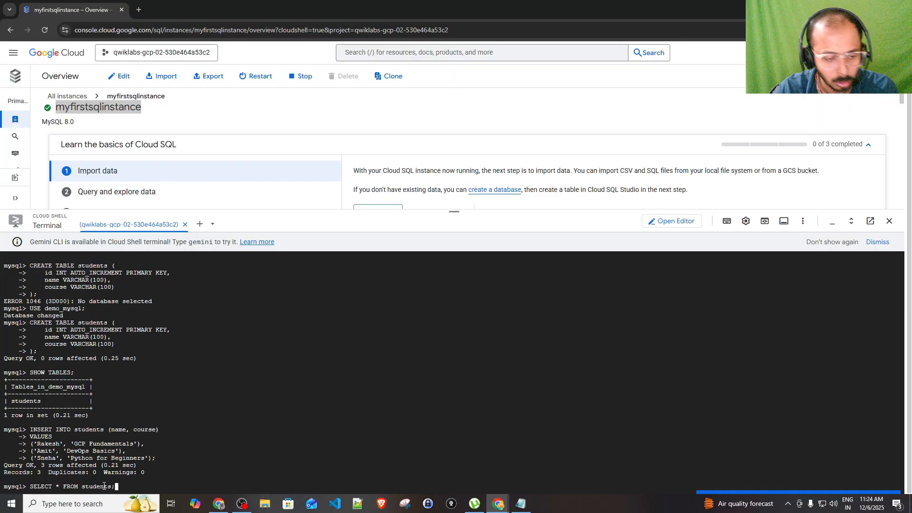
key(Return)
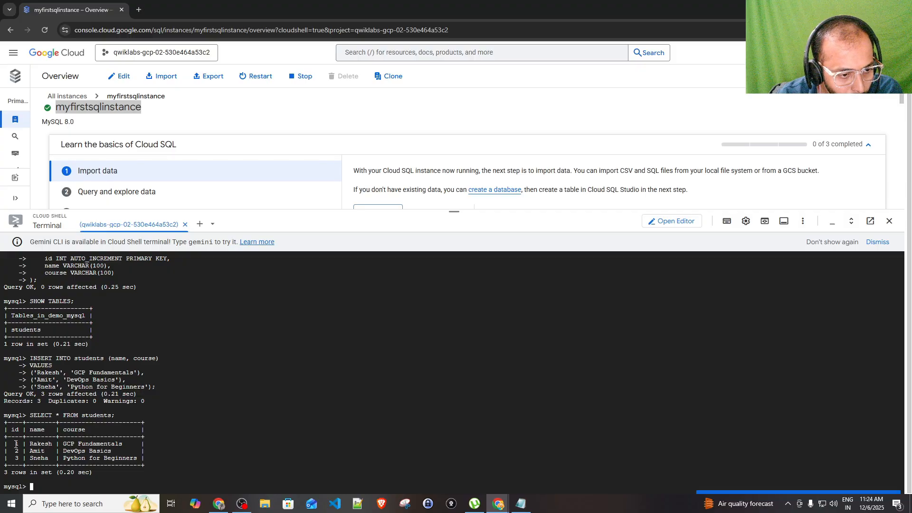
drag(14, 444, 137, 446)
click(55, 456)
click(116, 456)
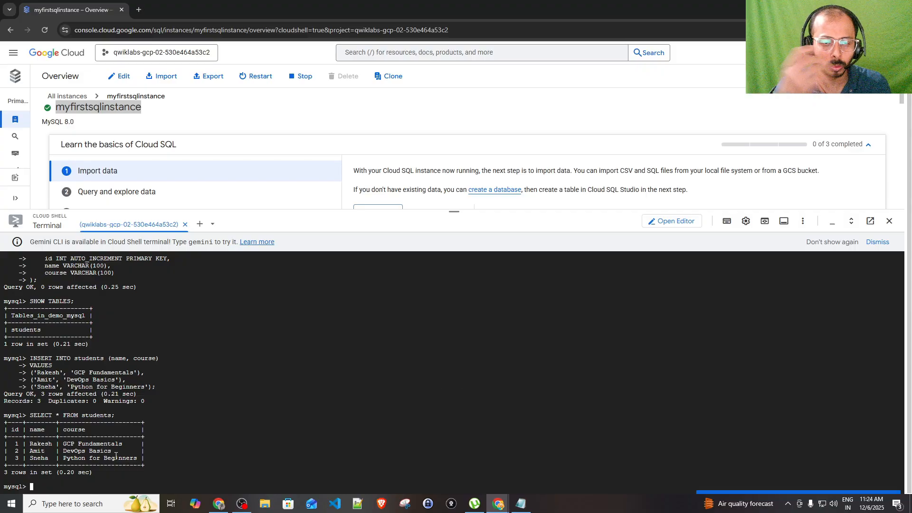
key(alt+Tab)
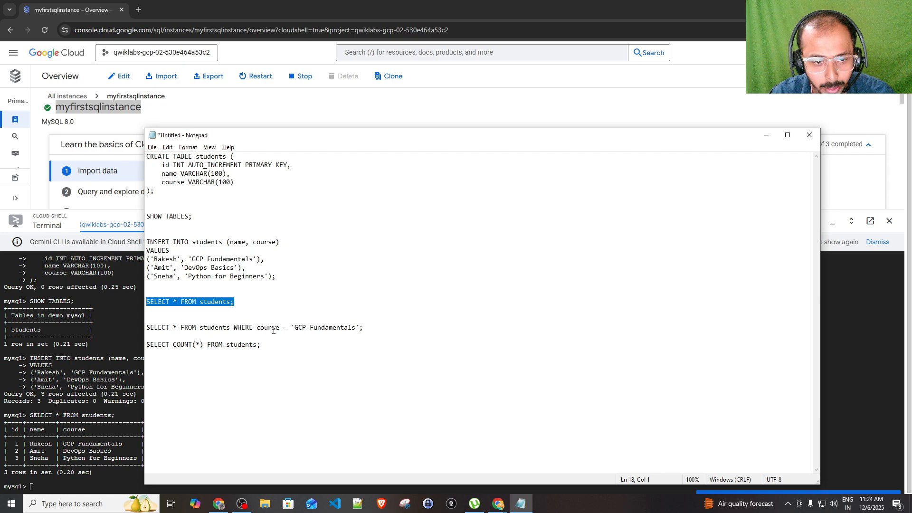
Run the query selecting students WHERE course = 'GCP Fundamentals', returning one row
drag(370, 328, 146, 328)
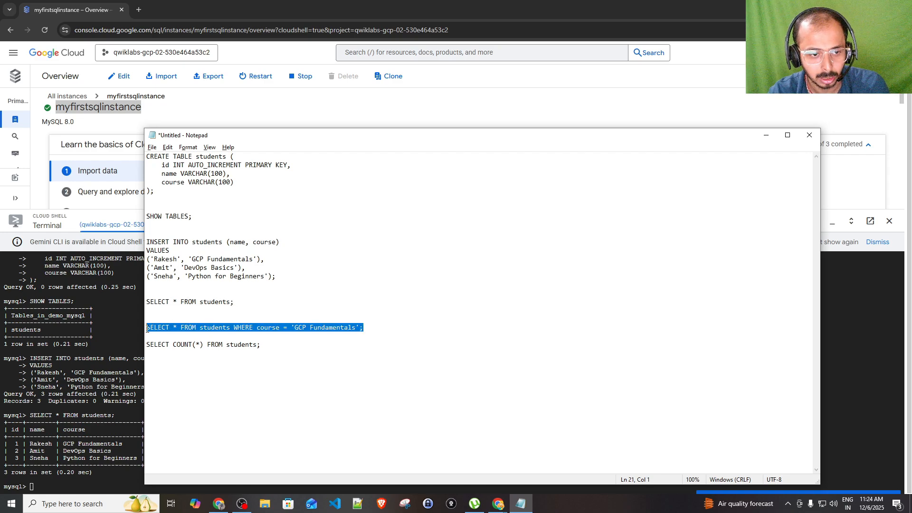
click(103, 431)
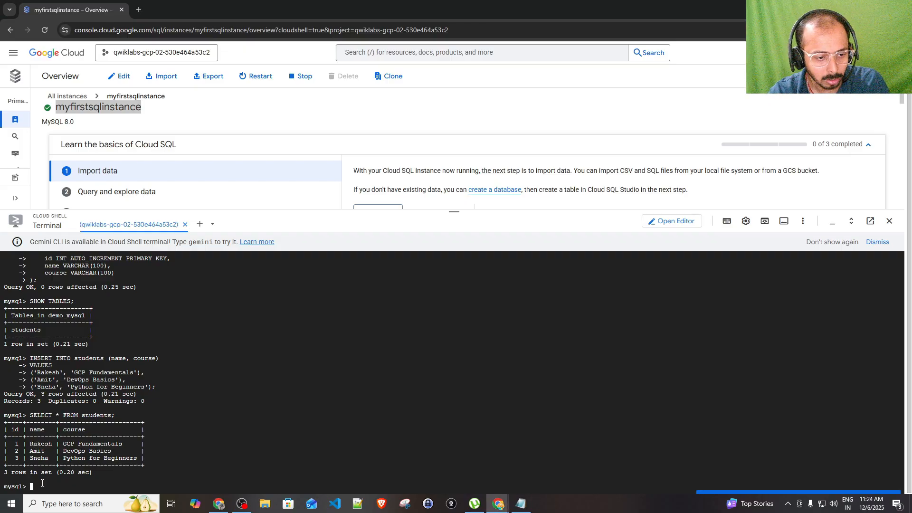
key(ctrl+v)
key(Return)
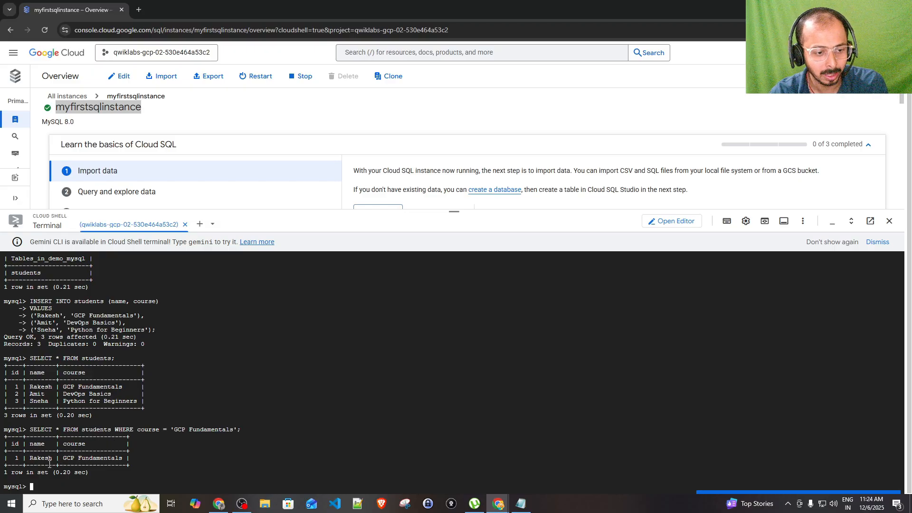
Run SELECT COUNT(*) on students, which returns 3
key(alt+Tab)
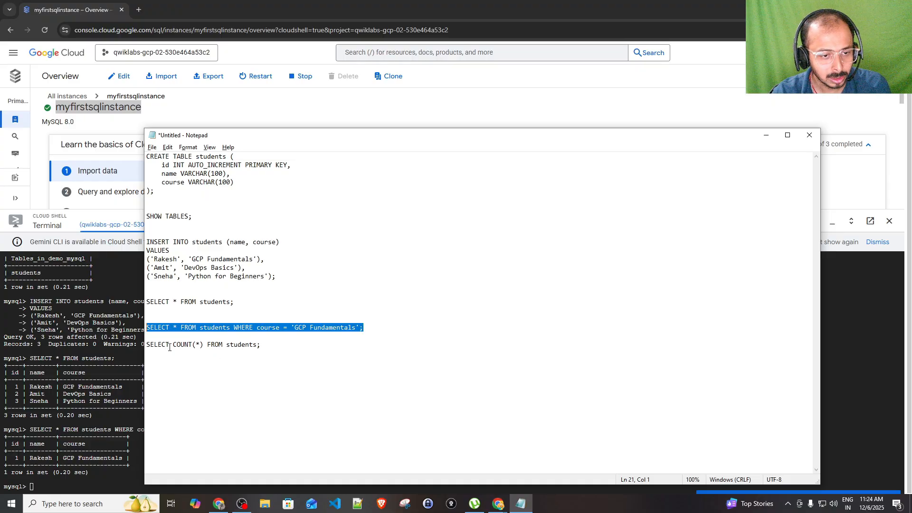
drag(274, 345, 147, 345)
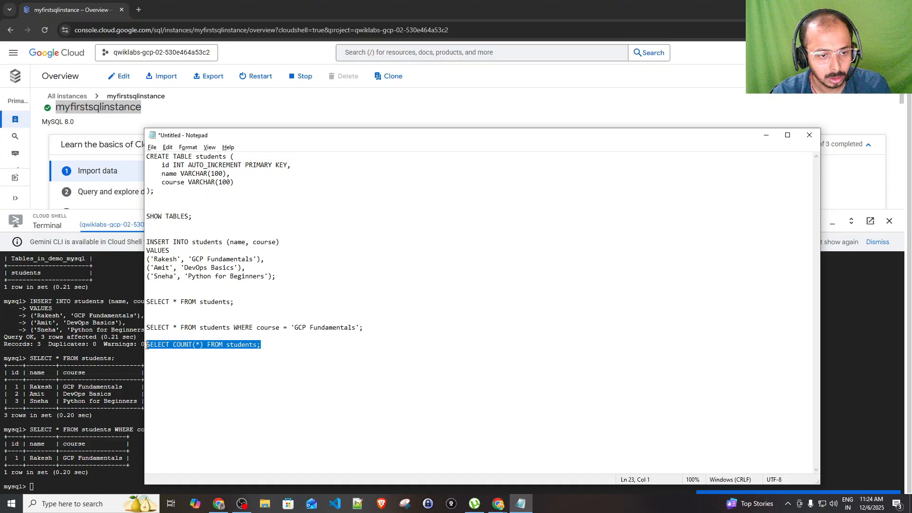
click(54, 489)
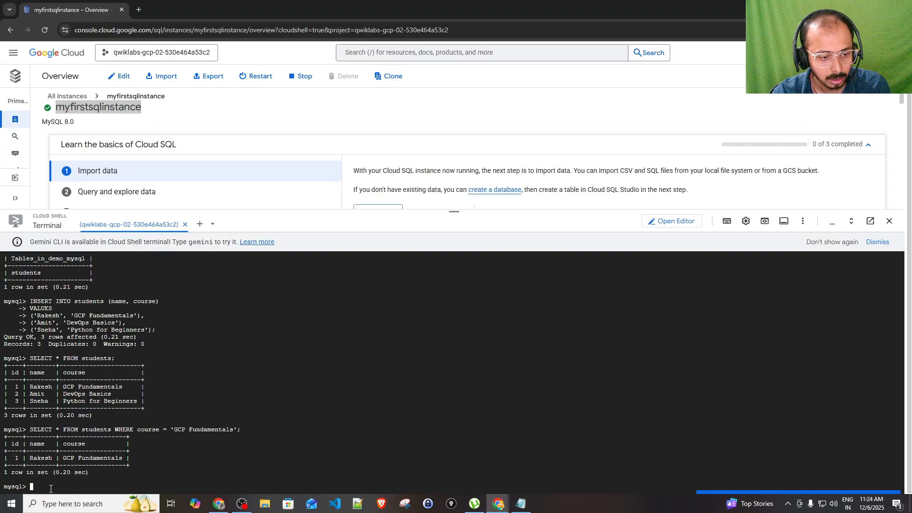
key(ctrl+v)
key(Return)
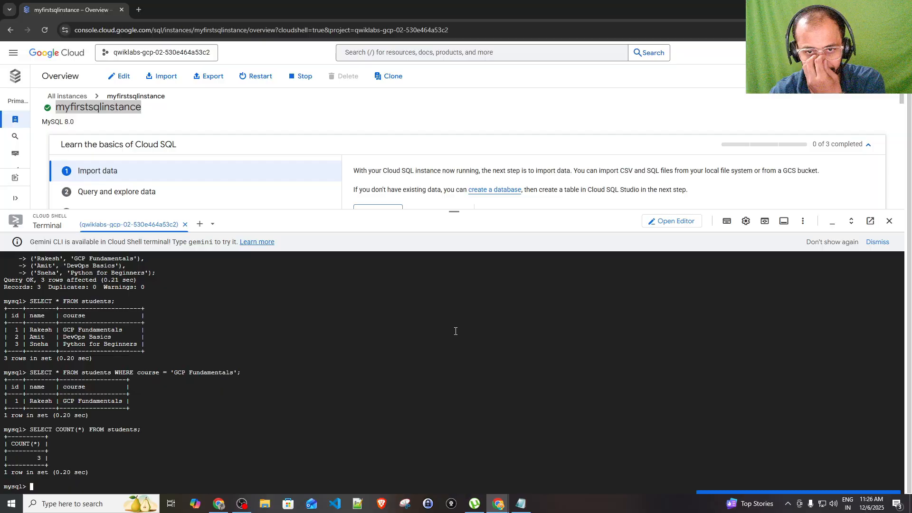
Shrink the terminal and open Databases for myfirstsqlinstance from the Cloud SQL side panel
drag(454, 211, 447, 371)
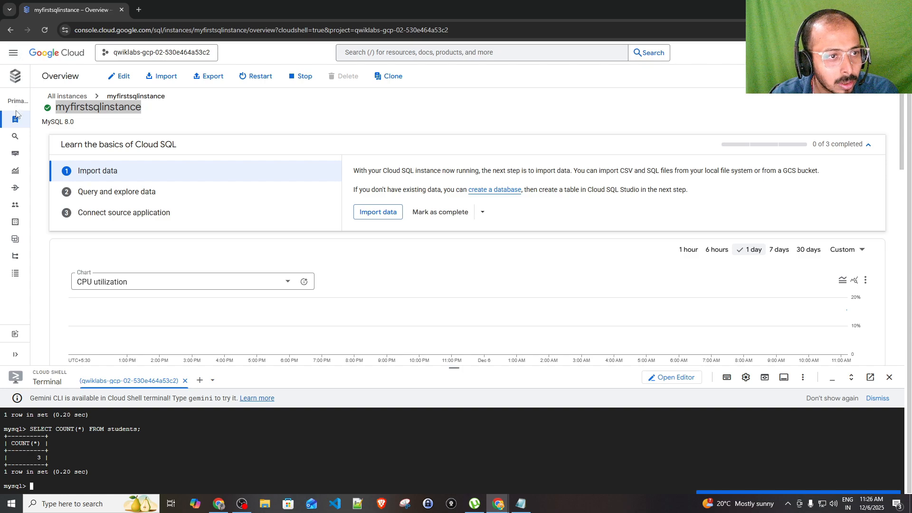
click(210, 108)
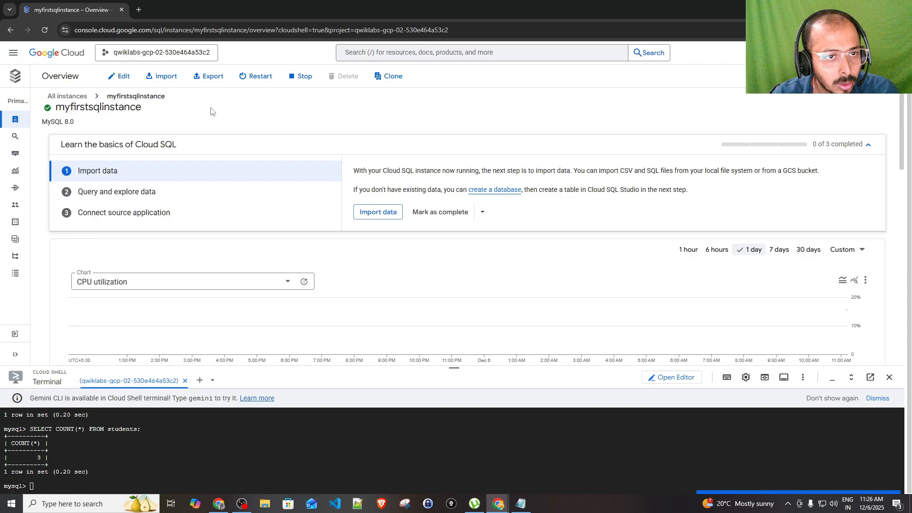
mouse_move(13, 76)
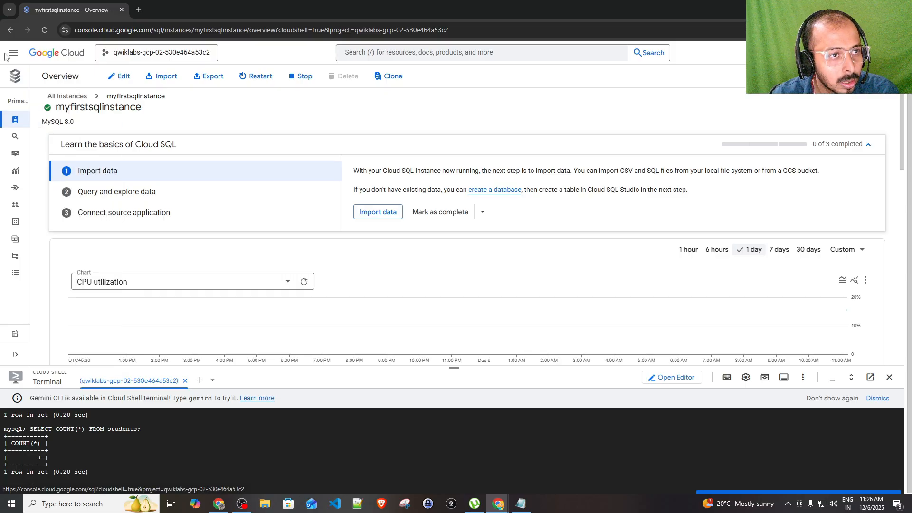
click(5, 54)
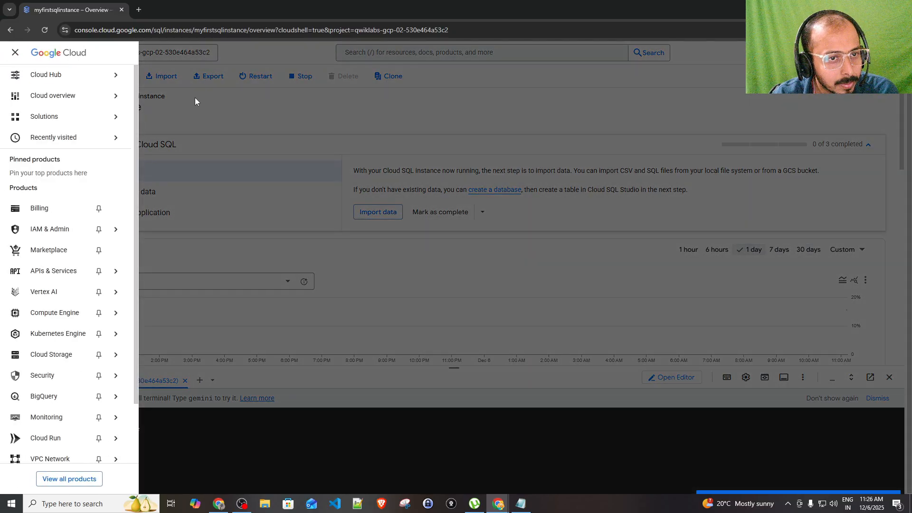
click(223, 121)
mouse_move(13, 122)
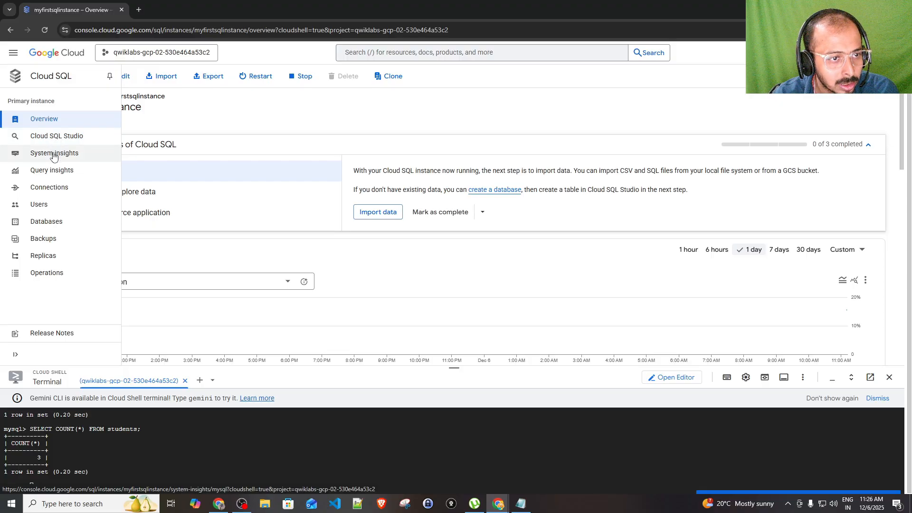
click(55, 227)
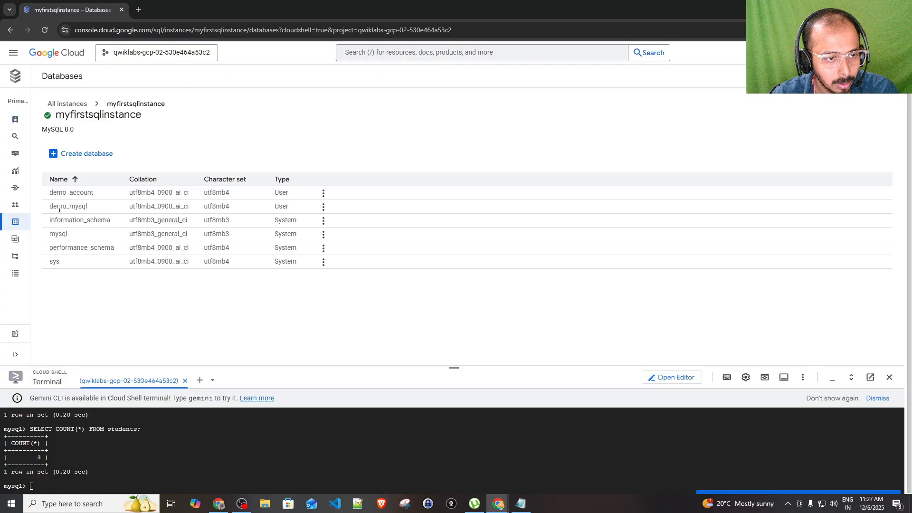
drag(54, 207, 91, 214)
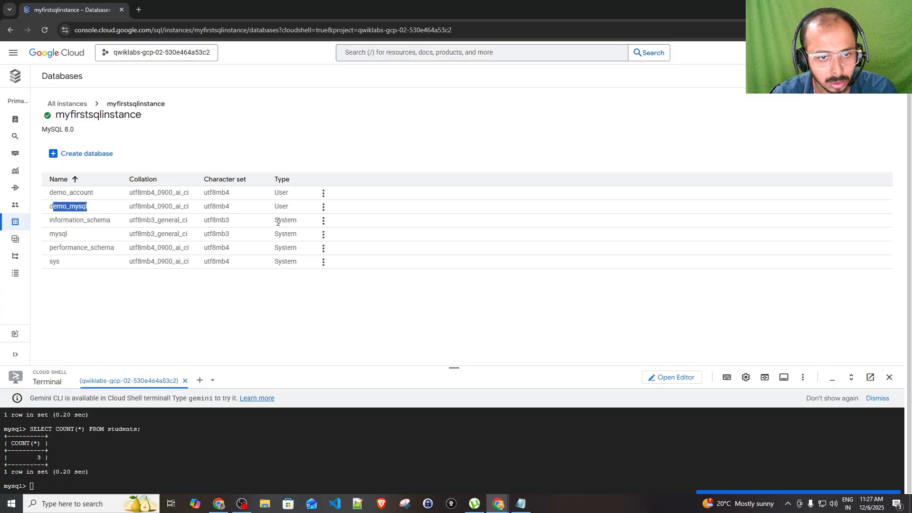
drag(278, 222, 300, 267)
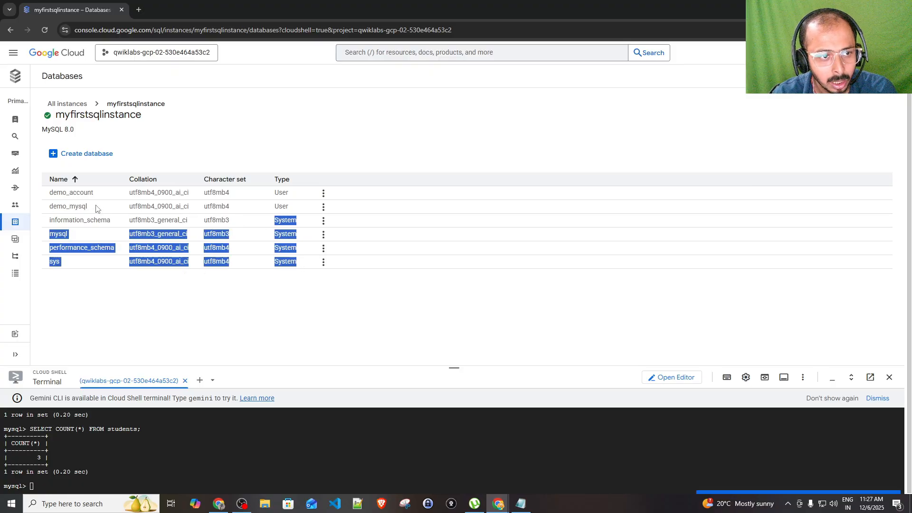
drag(96, 209, 56, 199)
click(56, 204)
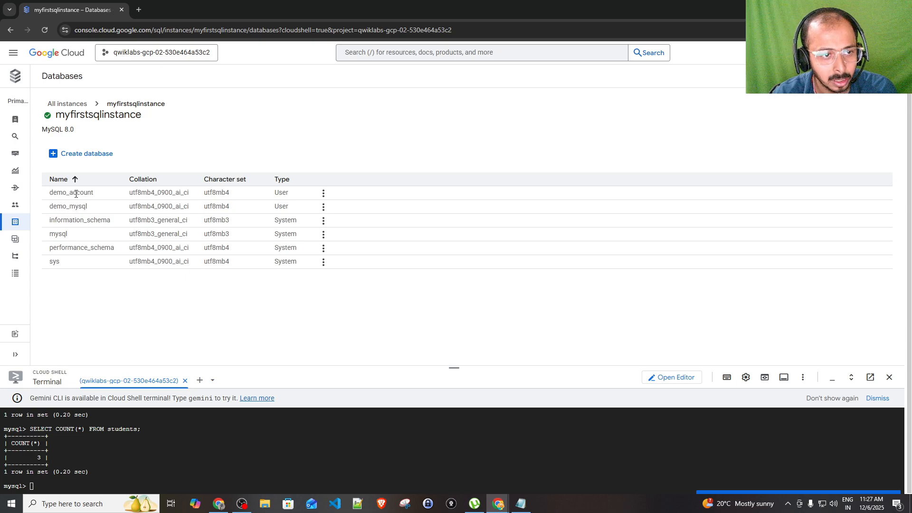
double_click(76, 194)
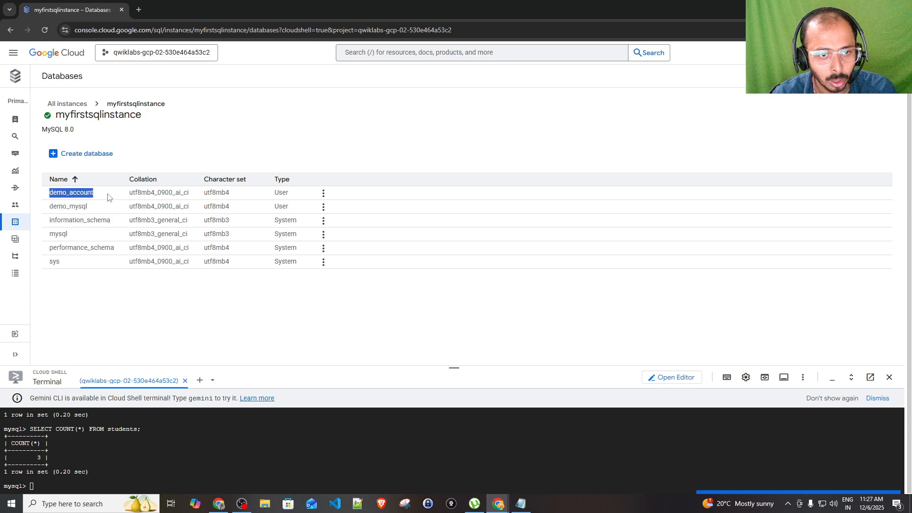
click(323, 195)
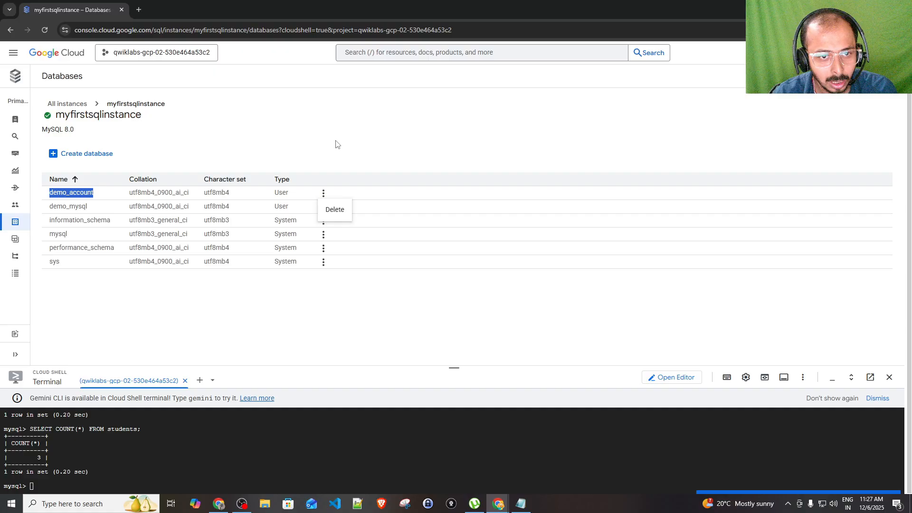
click(336, 143)
click(323, 207)
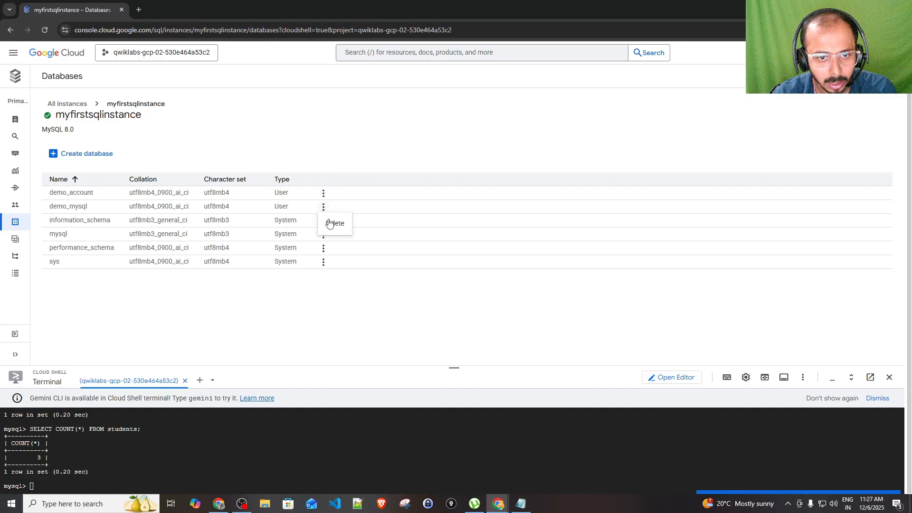
click(336, 170)
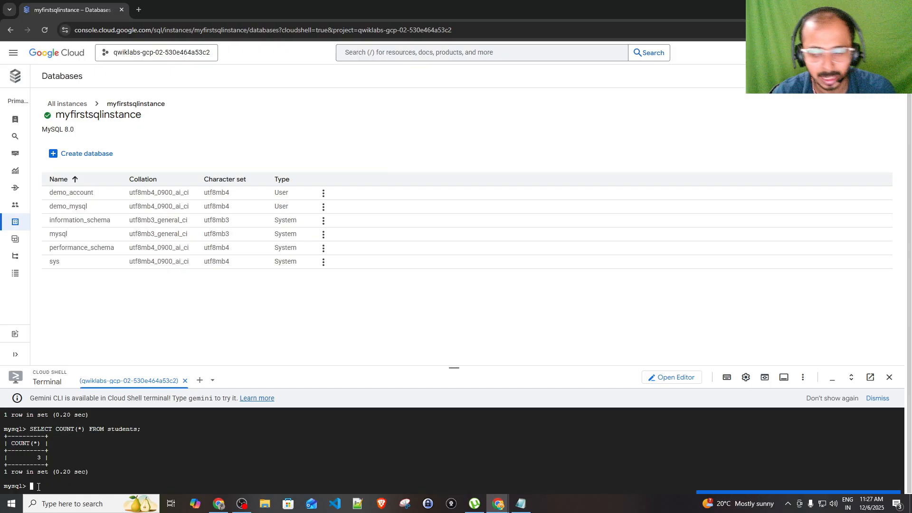
Create database using-console-database with utf8mb4 character set and Default collation
click(87, 153)
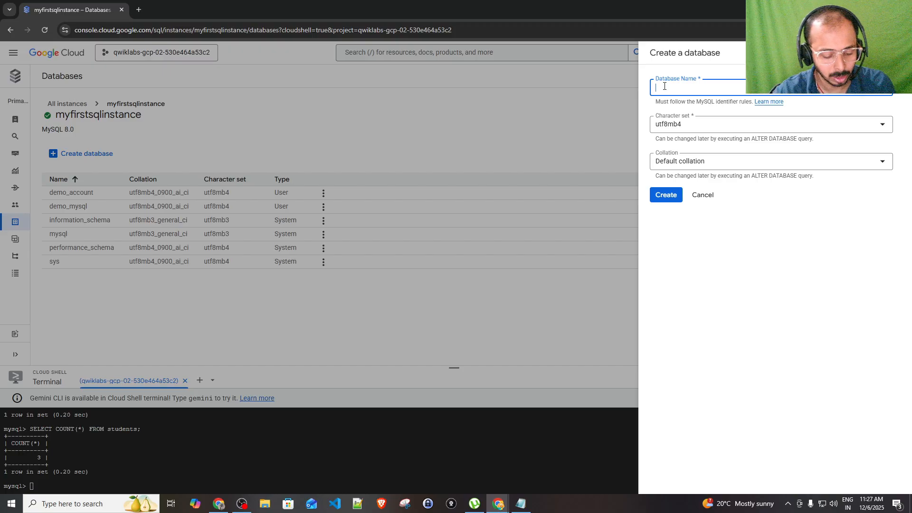
text(using-co)
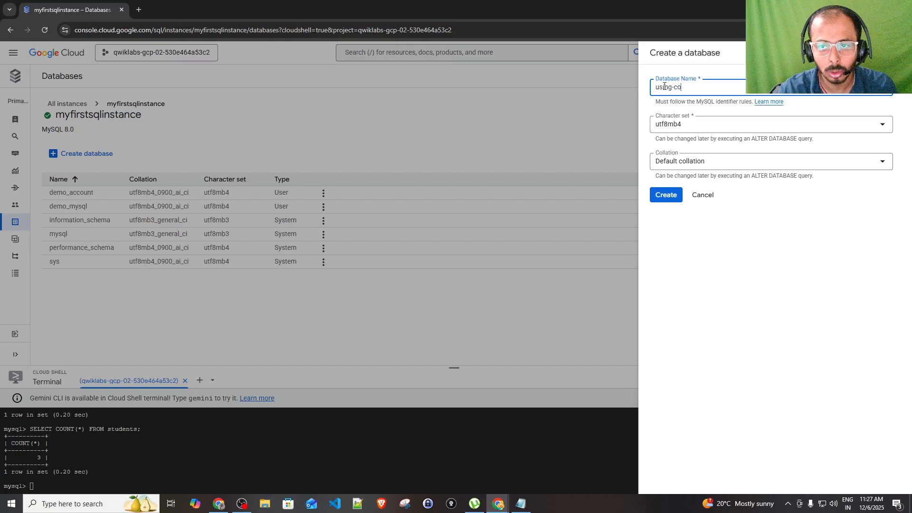
text(nsole-d)
key(BackSpace)
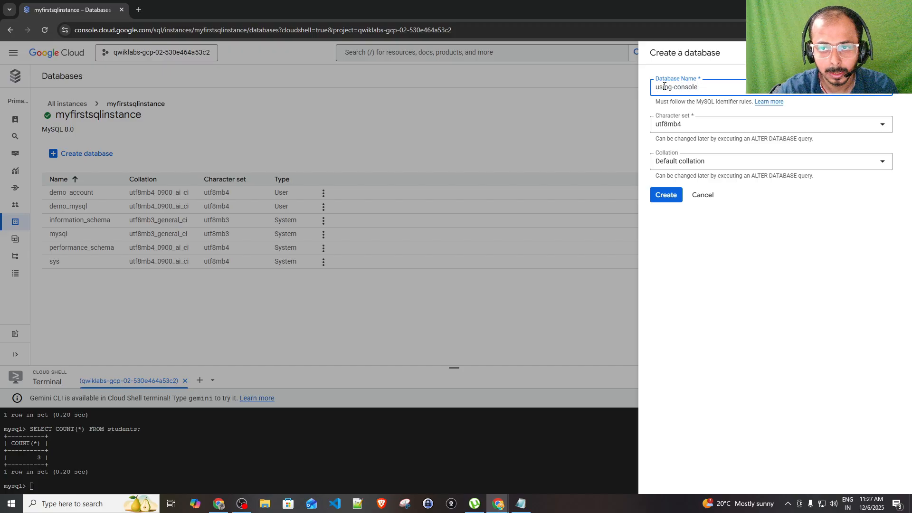
text(databas)
text(e)
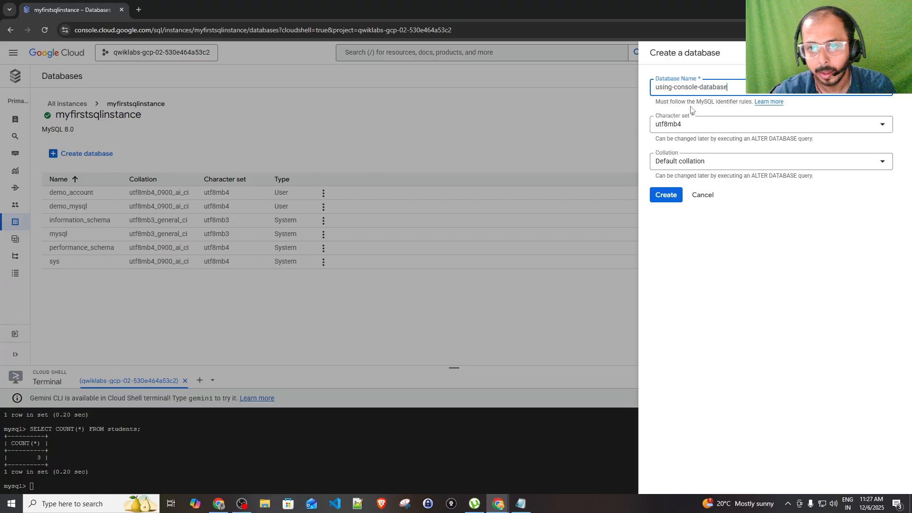
click(698, 126)
click(704, 256)
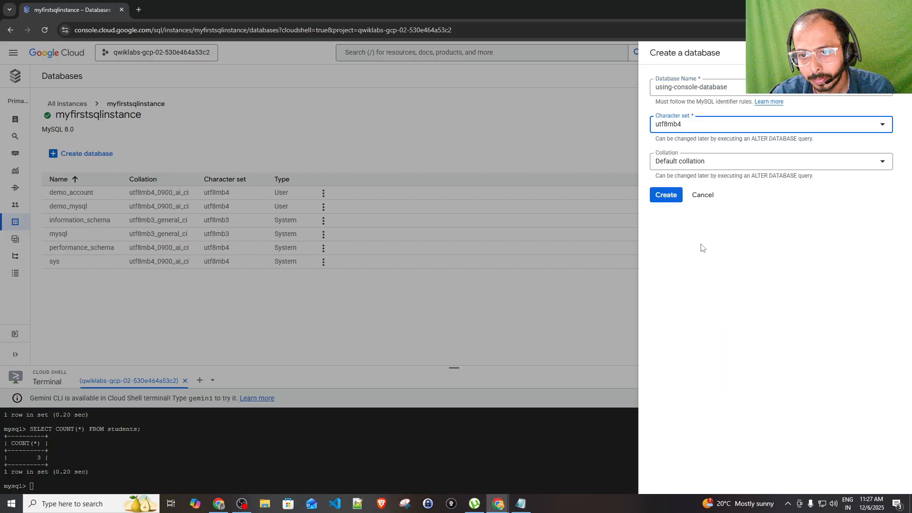
click(687, 169)
click(726, 324)
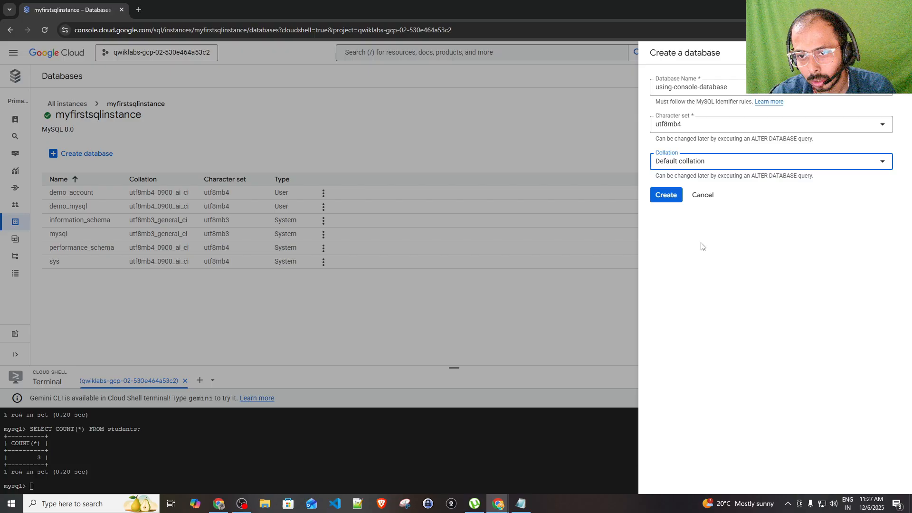
click(667, 195)
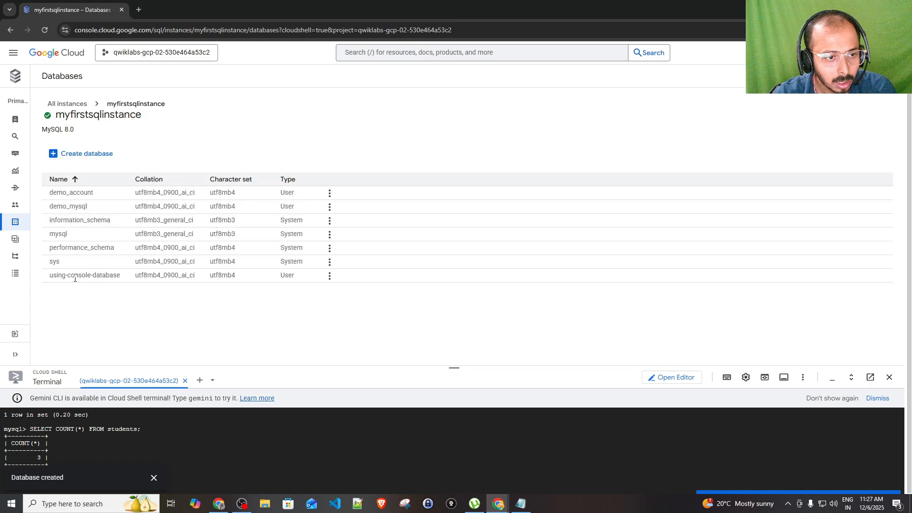
Highlight the new using-console-database name and its User type in the databases list
drag(53, 278, 103, 279)
click(74, 278)
double_click(61, 280)
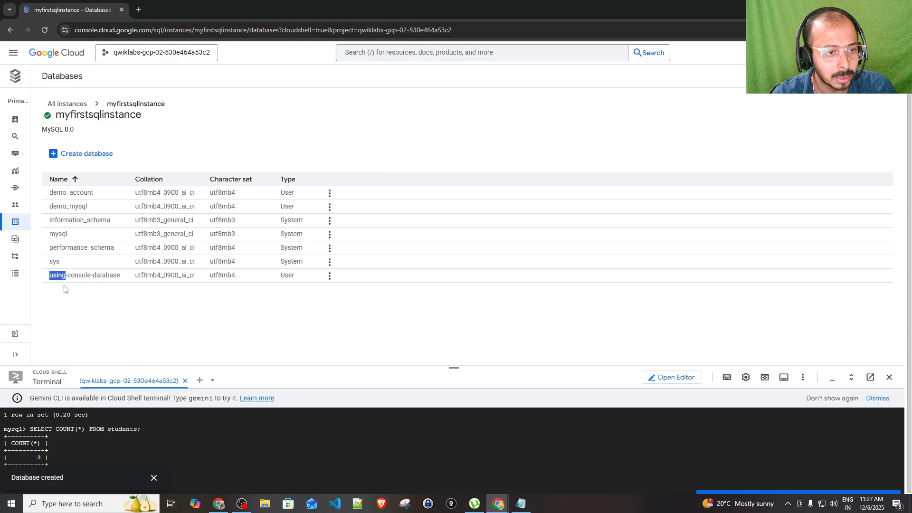
click(71, 281)
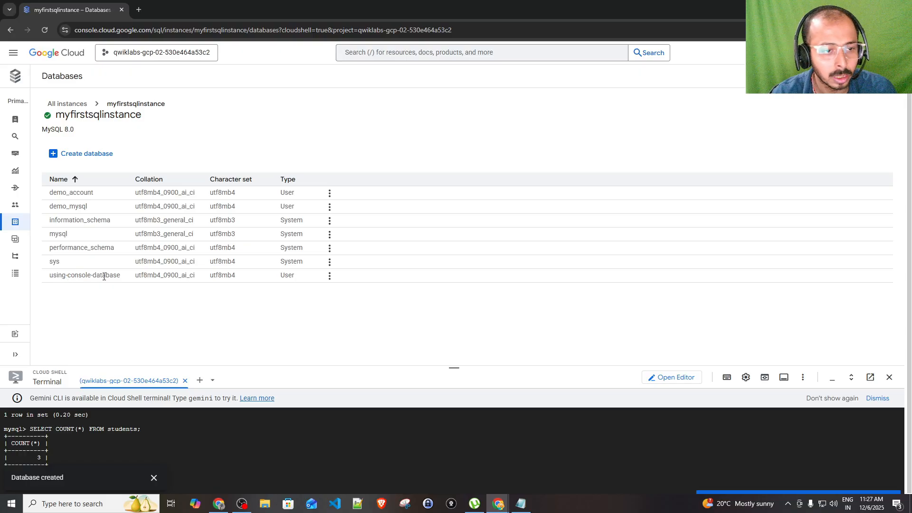
double_click(287, 276)
Open the Users page for myfirstsqlinstance and cancel the Add user account form
mouse_move(12, 238)
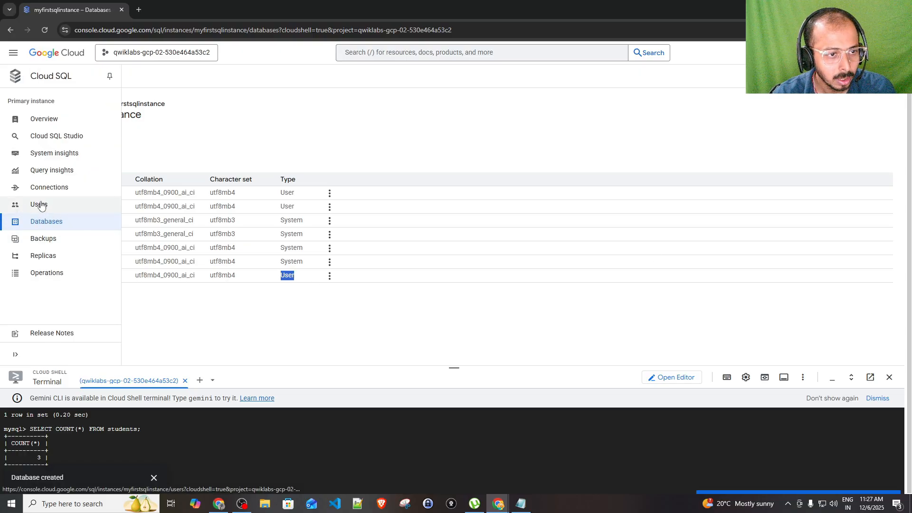
click(27, 206)
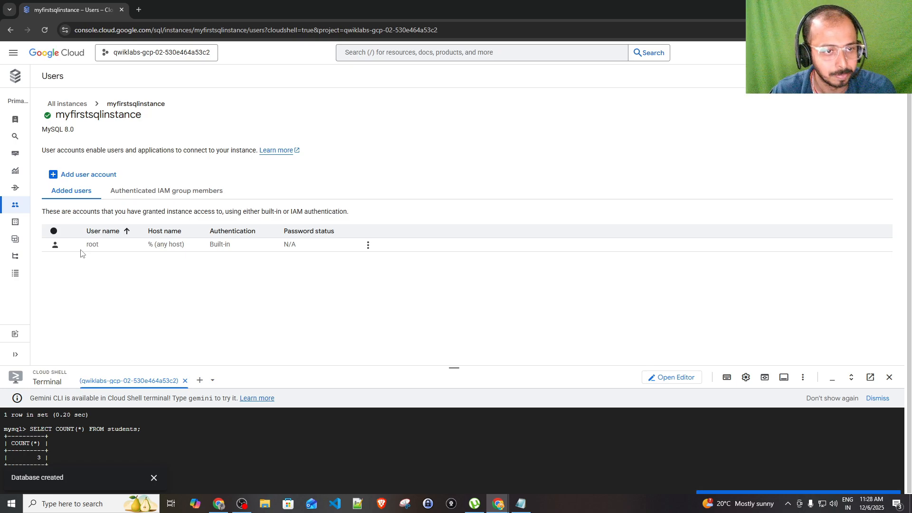
click(81, 178)
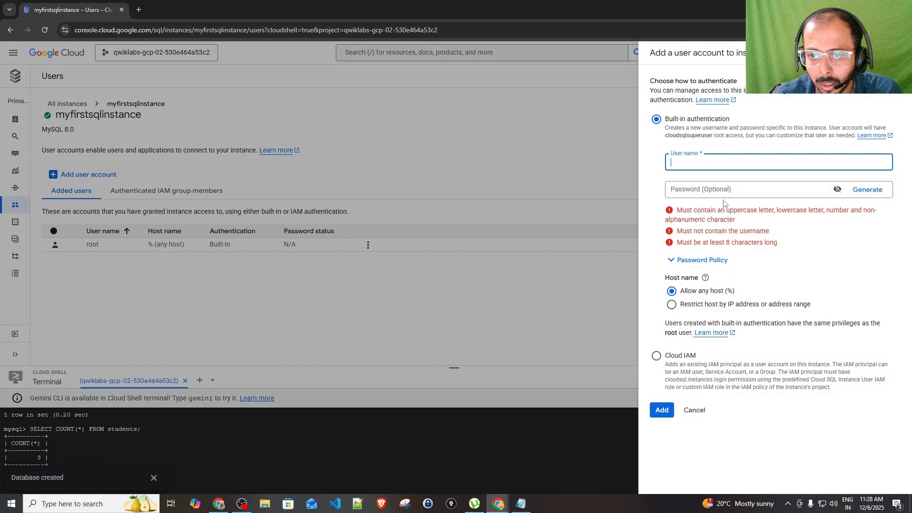
click(695, 411)
mouse_move(35, 244)
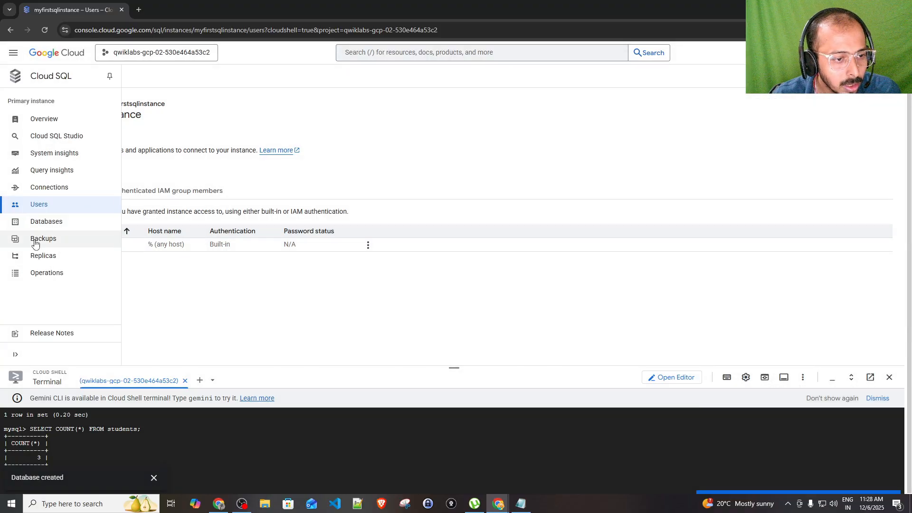
From Cloud SQL Instances, begin a new instance and choose PostgreSQL as the engine
click(14, 57)
mouse_move(72, 460)
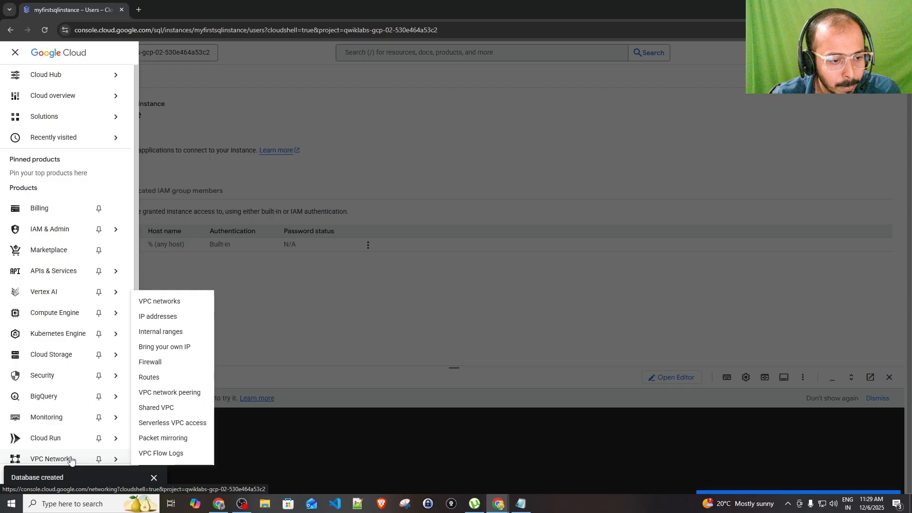
scroll(75, 437, down, 2)
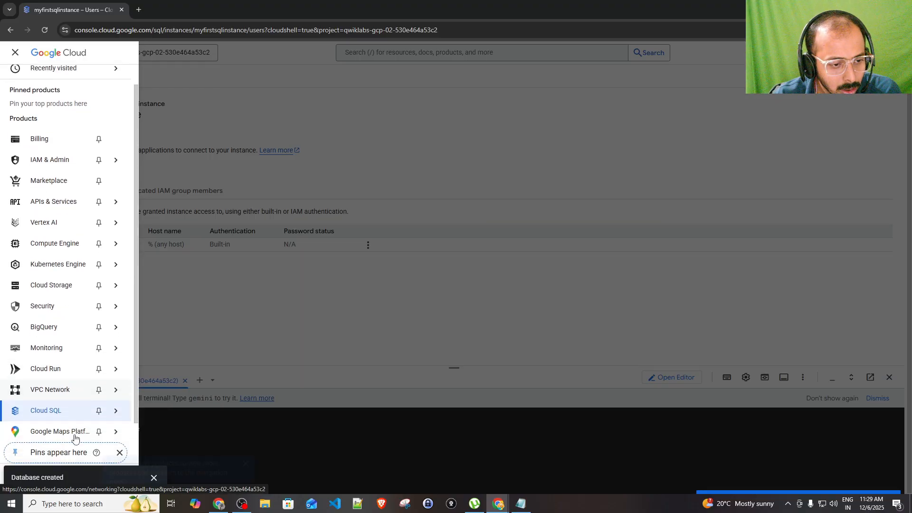
mouse_move(71, 412)
click(153, 432)
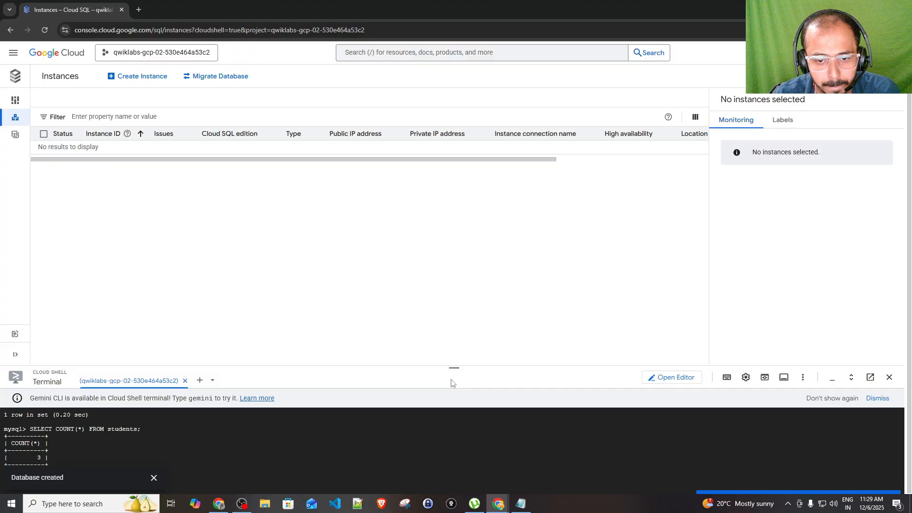
click(144, 80)
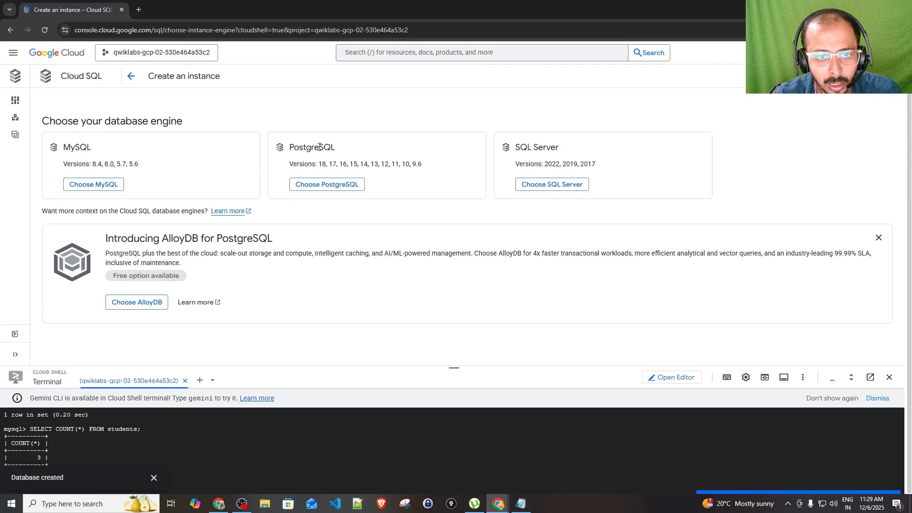
drag(290, 147, 400, 166)
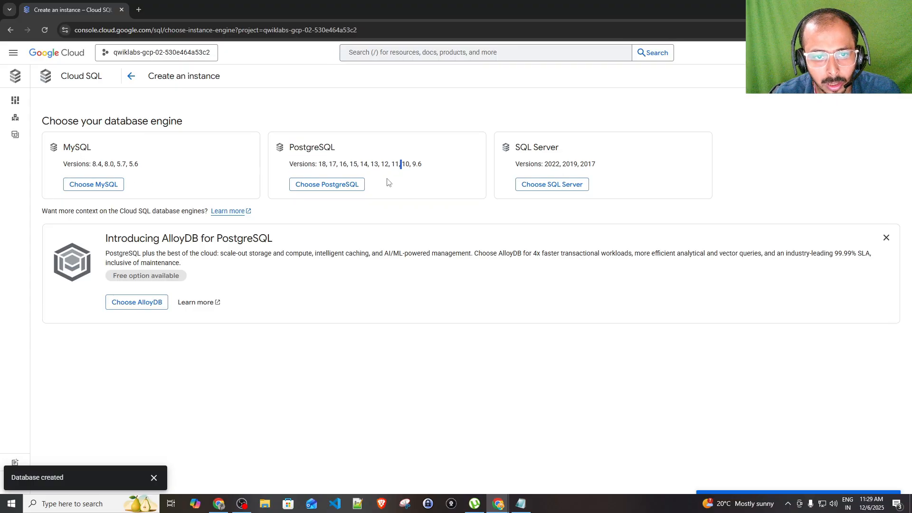
click(325, 188)
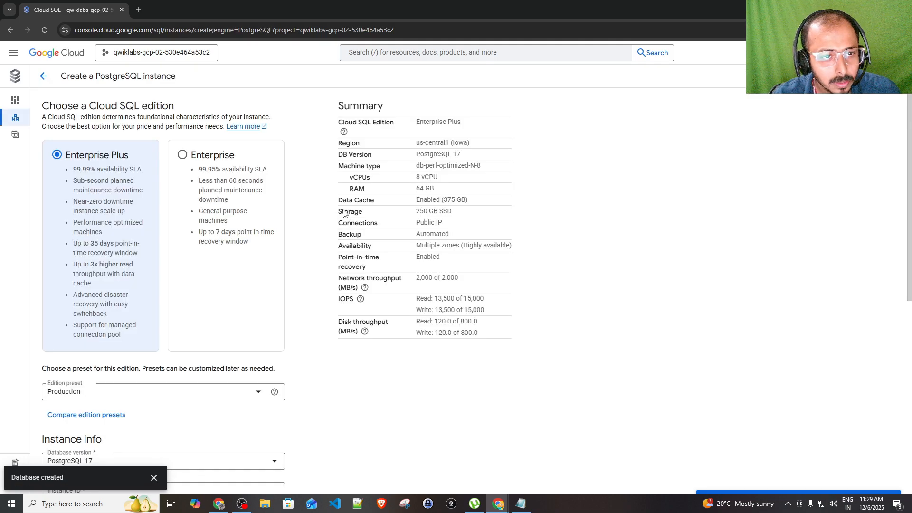
Choose Enterprise edition, the Development preset, and PostgreSQL 17 as the database version
scroll(332, 214, down, 2)
scroll(200, 171, up, 2)
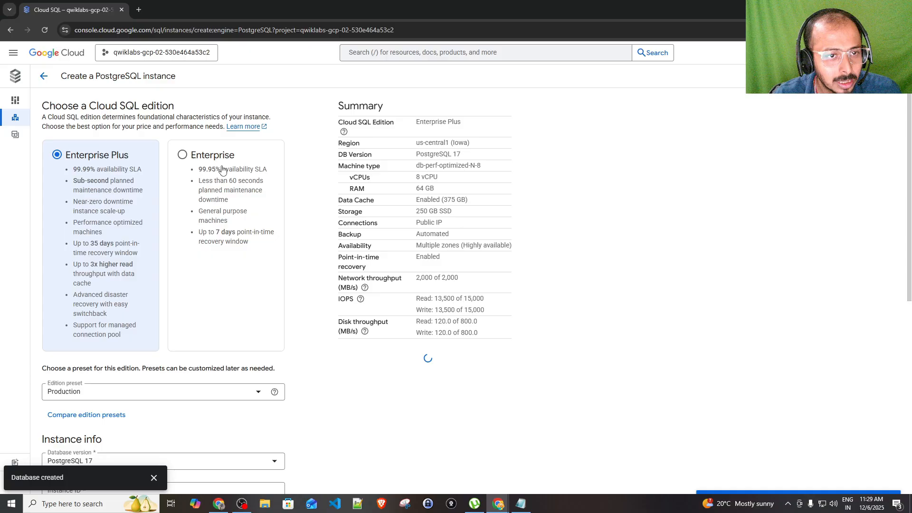
click(186, 157)
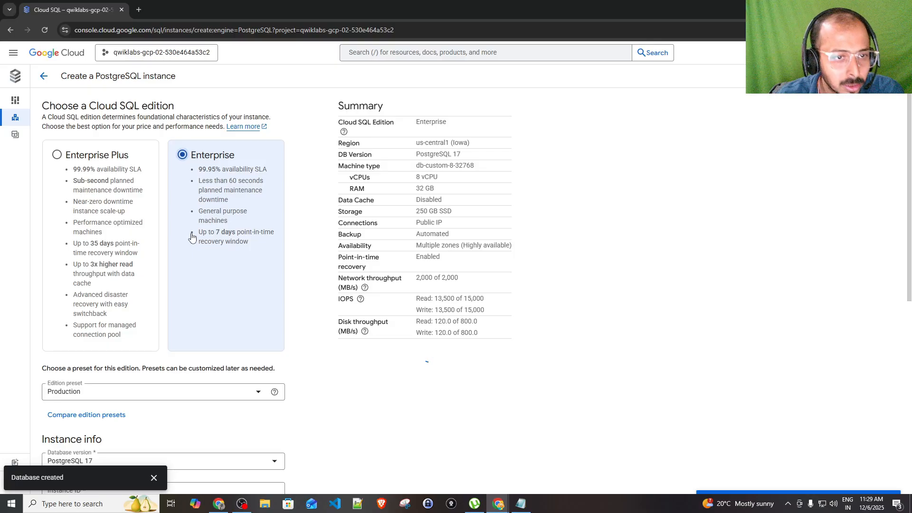
scroll(192, 240, down, 3)
click(97, 251)
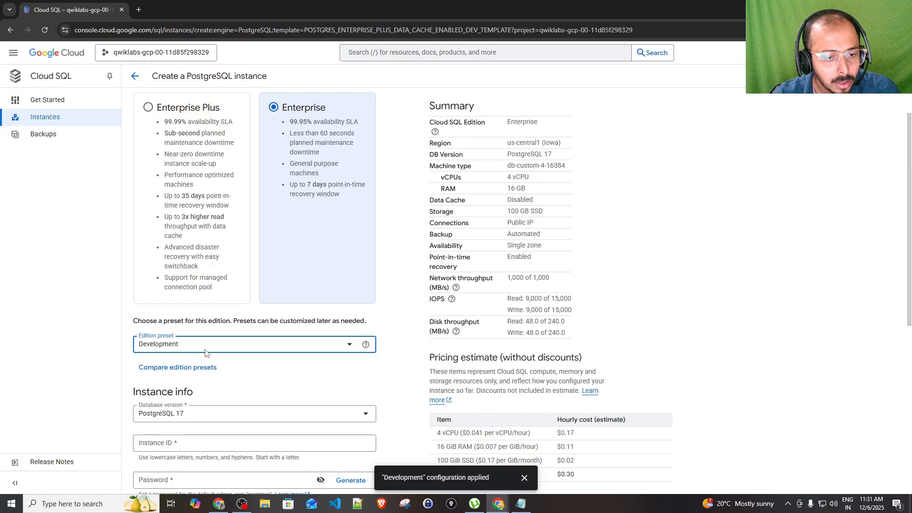
click(205, 353)
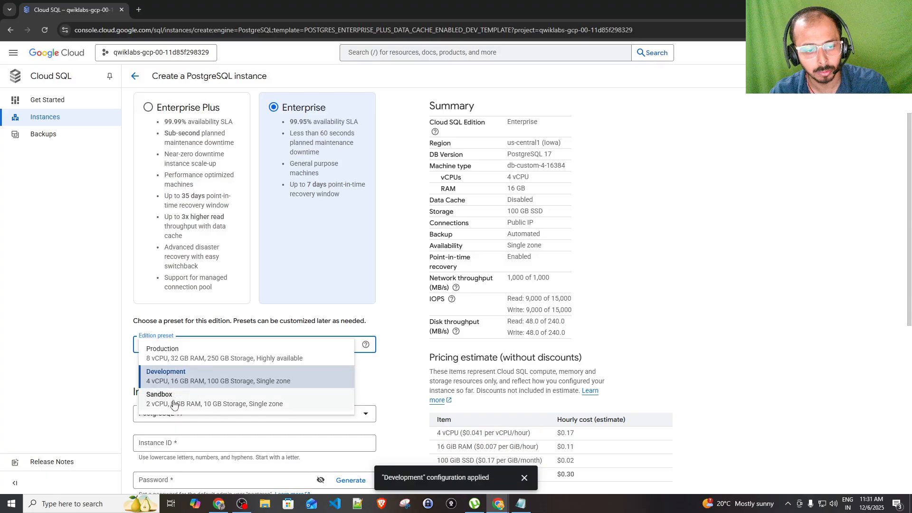
click(186, 376)
scroll(196, 373, down, 2)
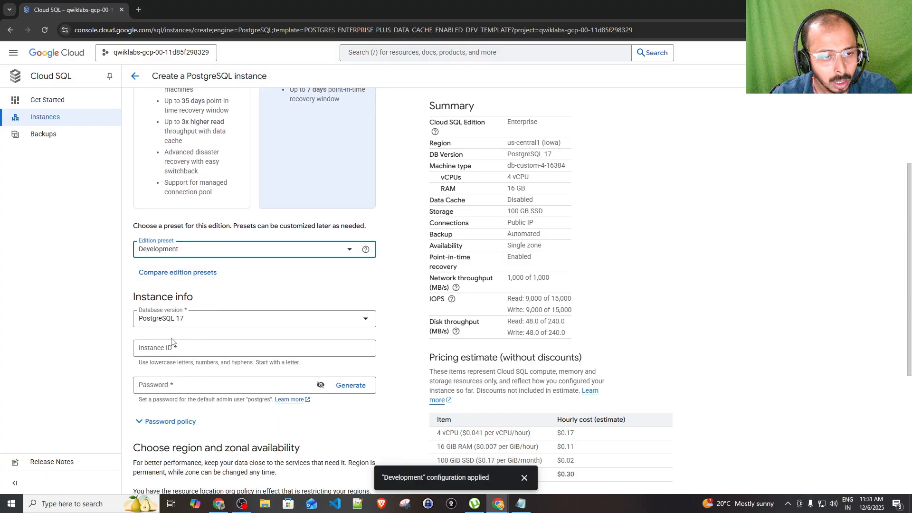
click(187, 325)
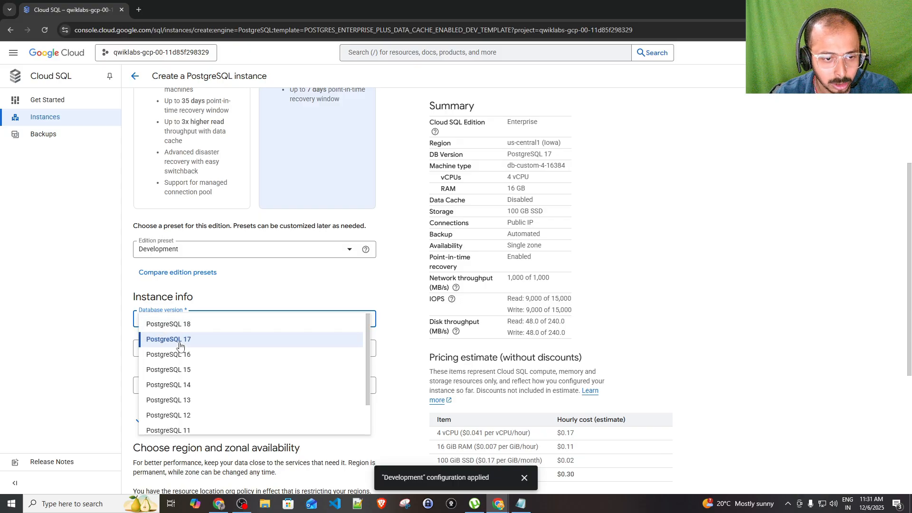
click(183, 344)
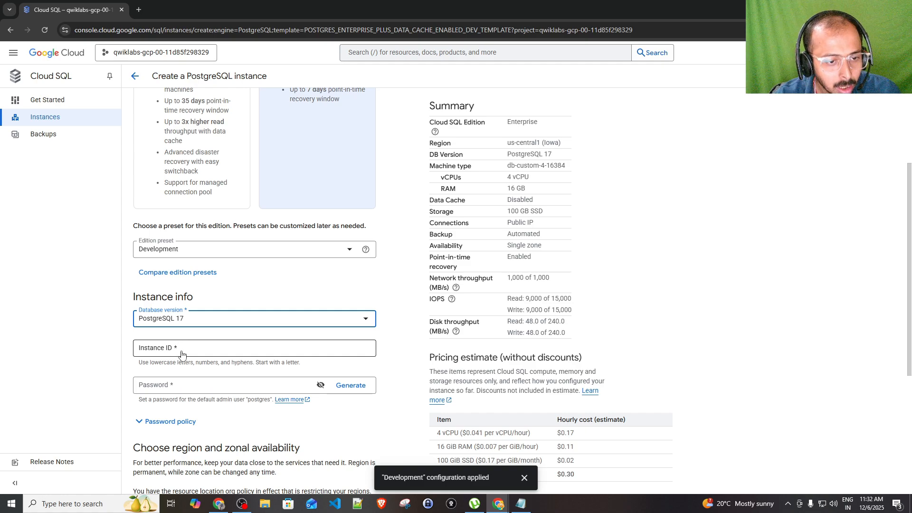
click(182, 354)
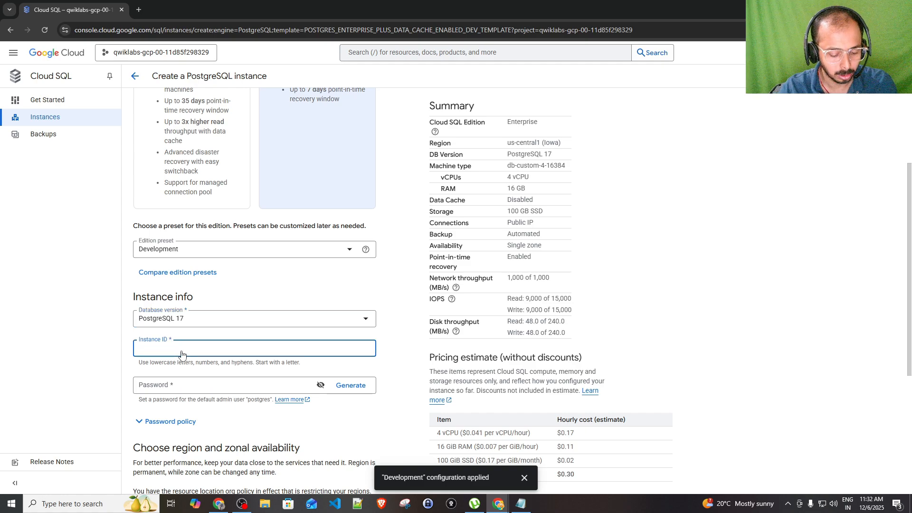
Enter myfirstpostgresql as the Instance ID and type a new admin password
text(my)
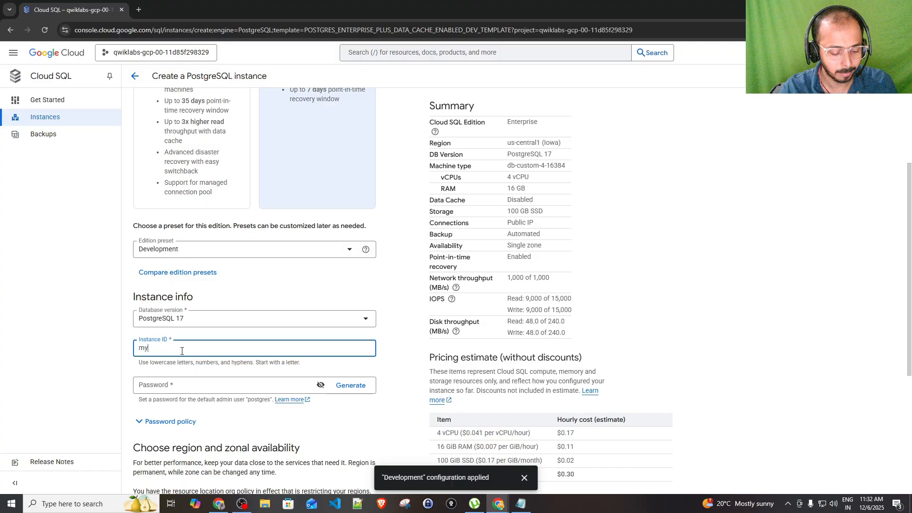
text(first)
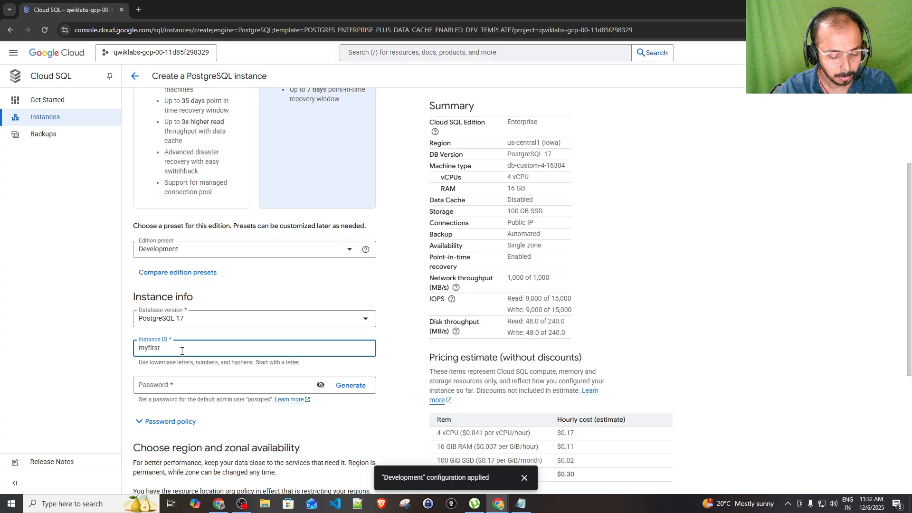
text(post)
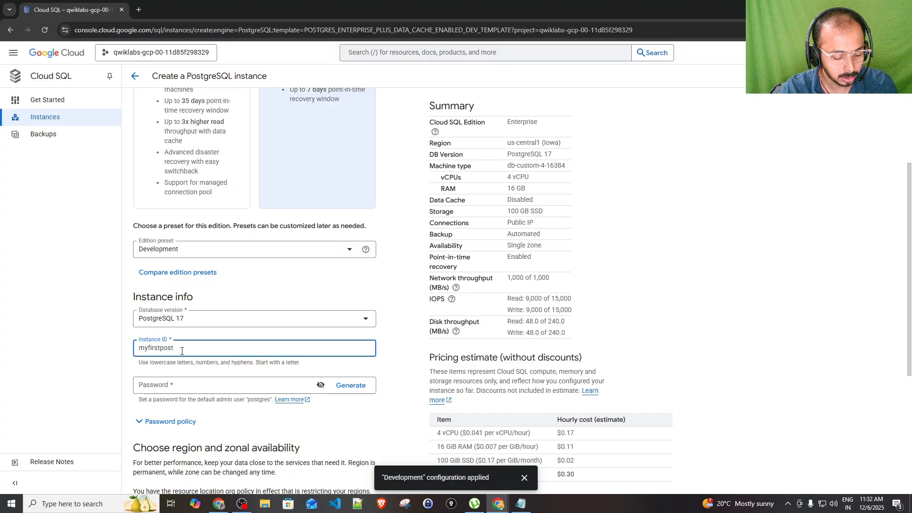
text(gre)
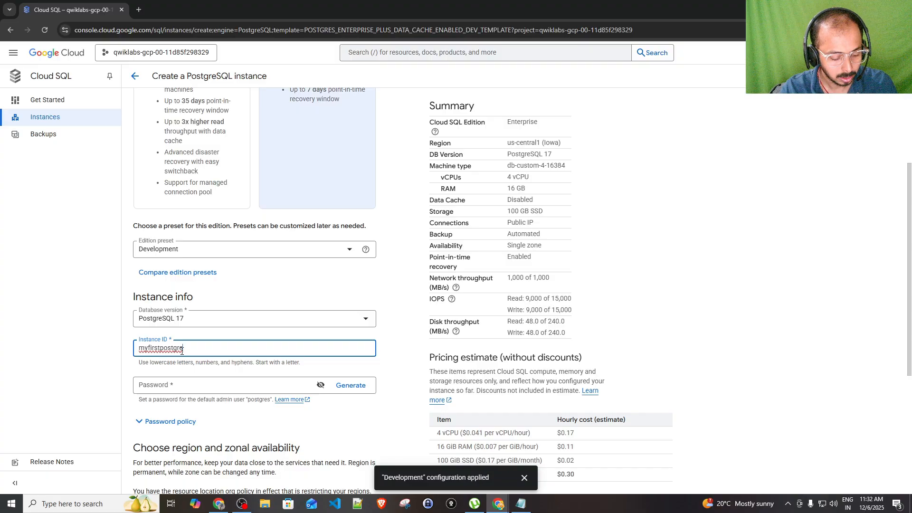
text(sql)
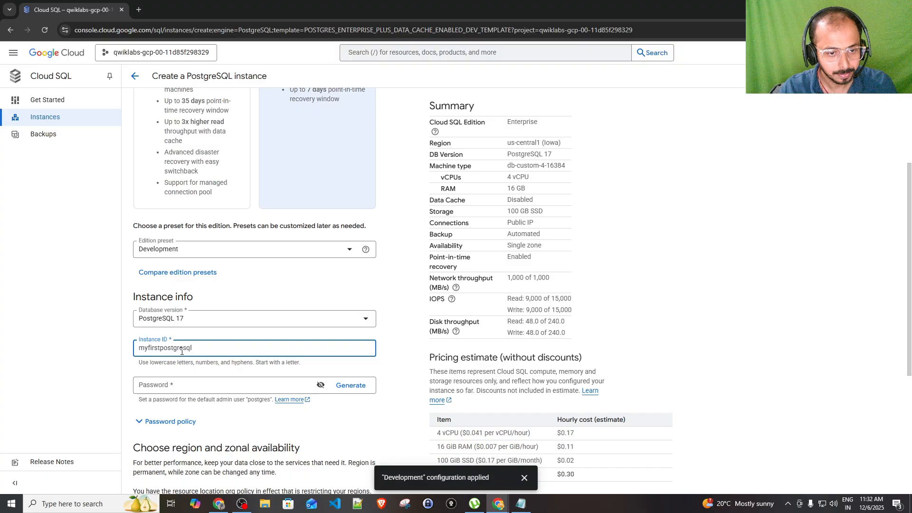
click(165, 391)
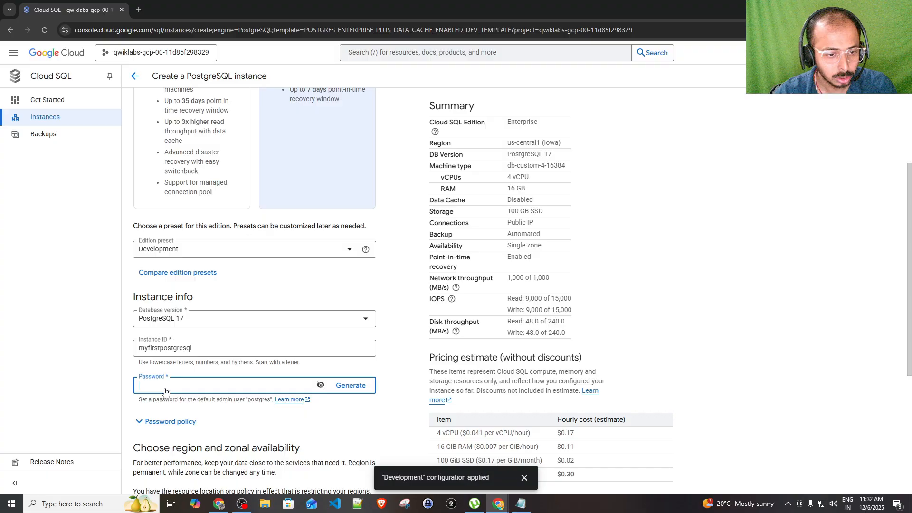
text(•••••)
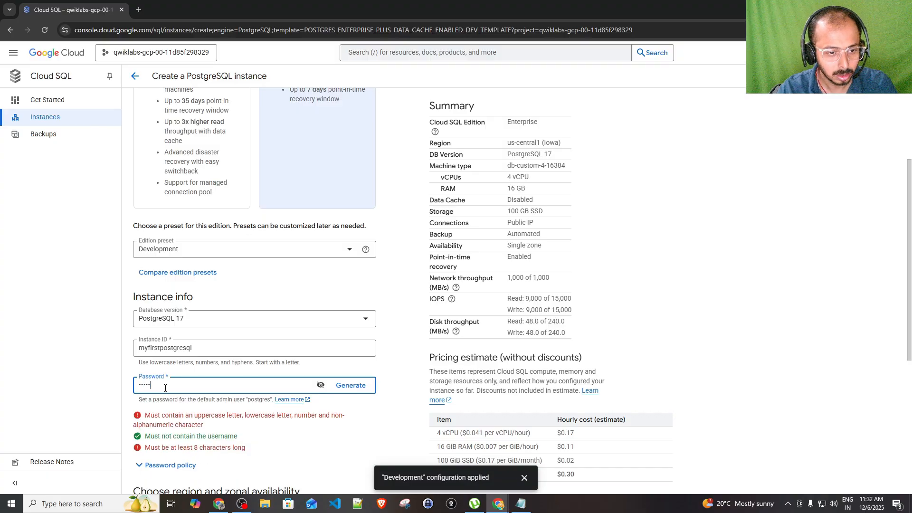
key(BackSpace)
key(BackSpace)
key(BackSpace)
key(BackSpace)
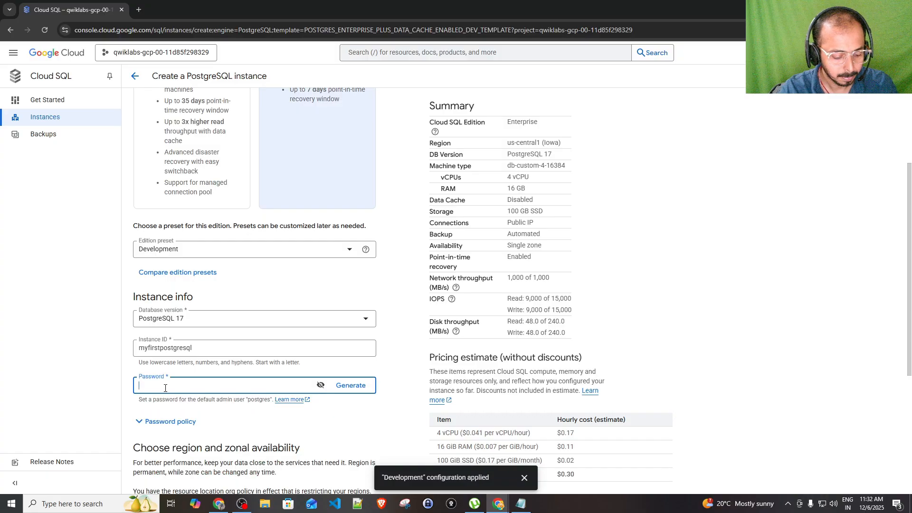
text(••••)
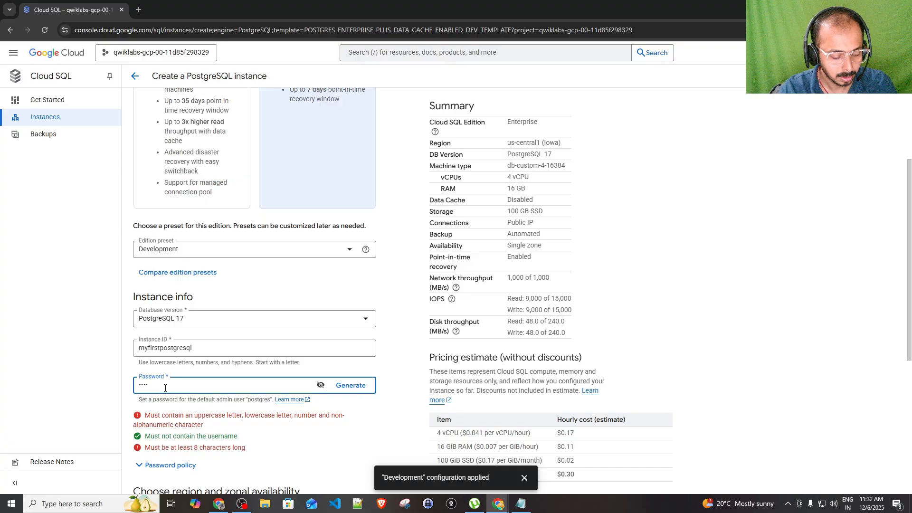
text(•••••)
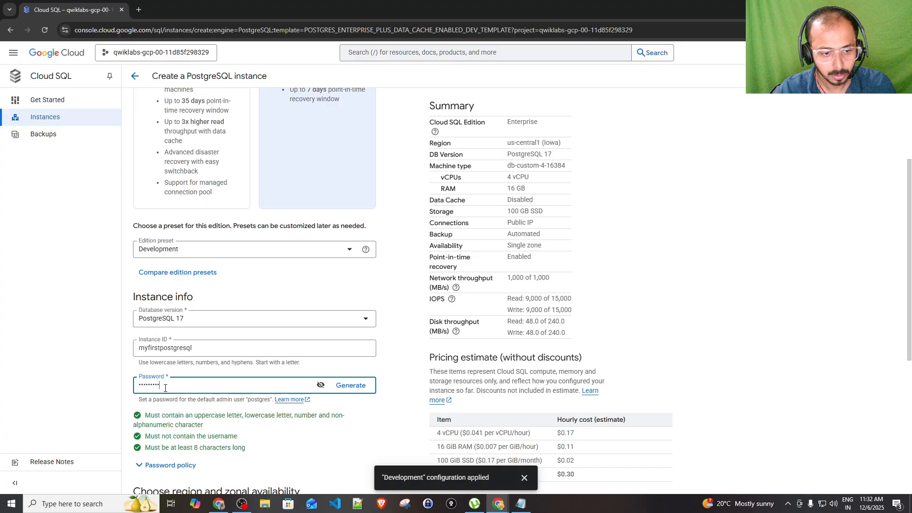
Switch the instance's zonal availability to Multiple zones
scroll(167, 390, down, 1)
scroll(167, 389, down, 3)
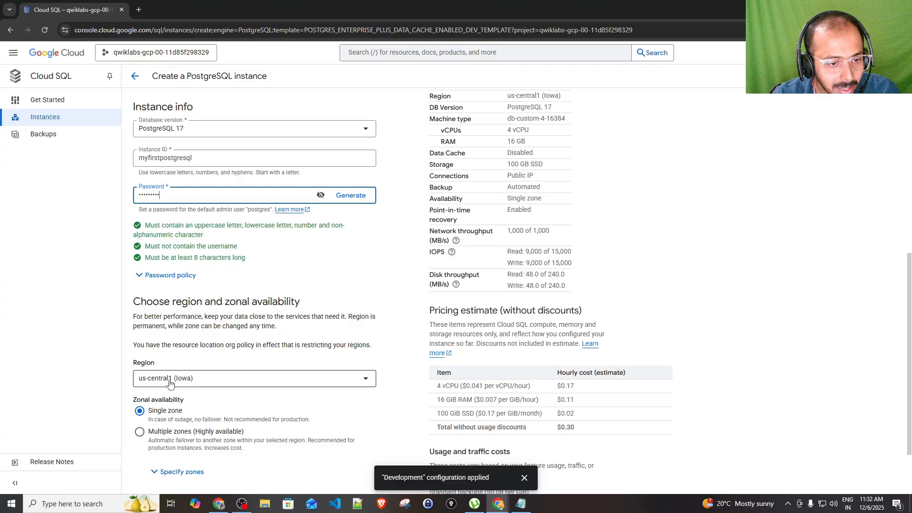
scroll(207, 362, down, 1)
scroll(207, 363, down, 1)
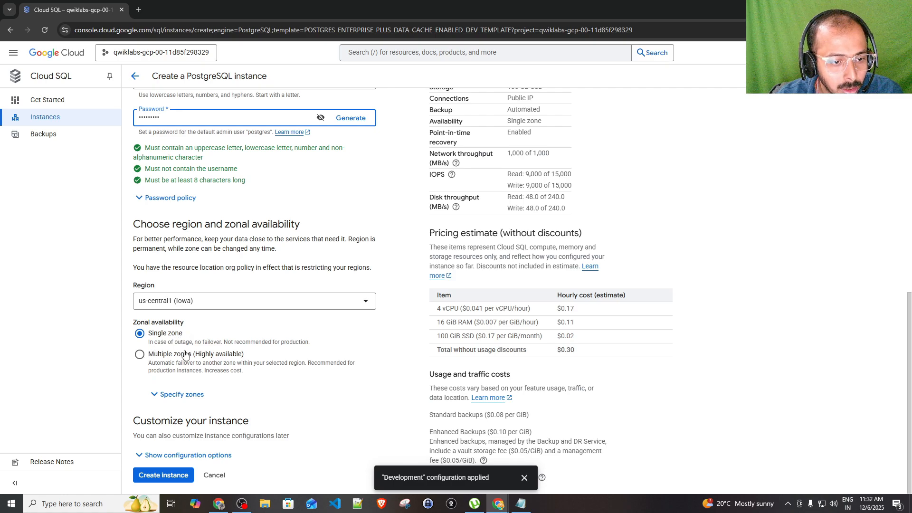
click(140, 355)
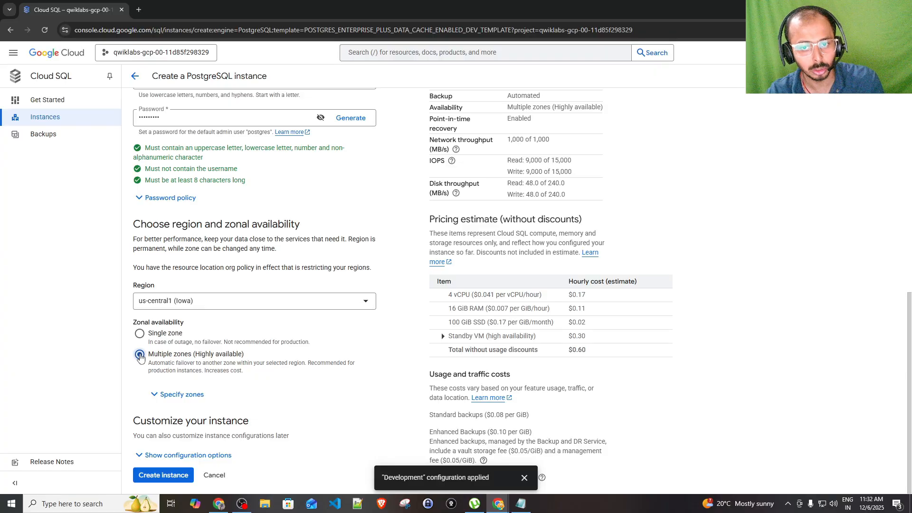
Set primary zone us-central1-a and secondary zone us-central1-b, and expand the configuration options
click(154, 394)
scroll(182, 369, down, 1)
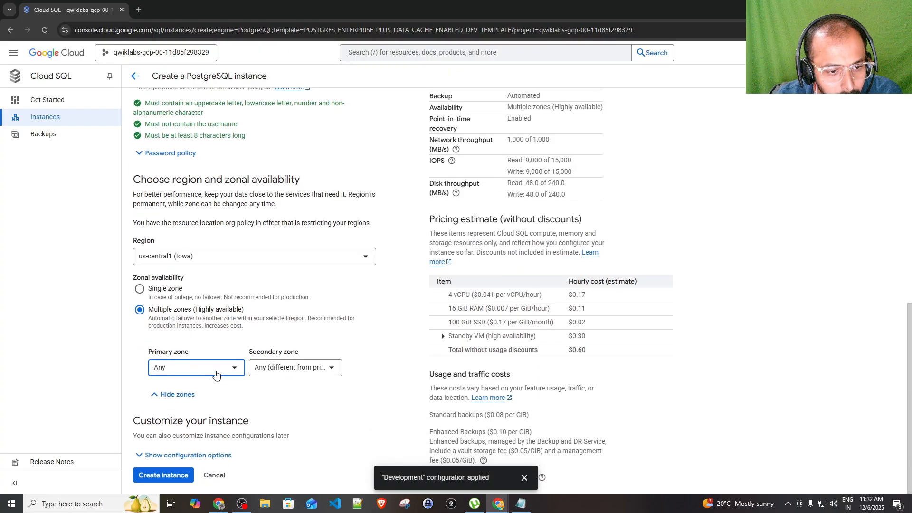
click(216, 376)
click(197, 393)
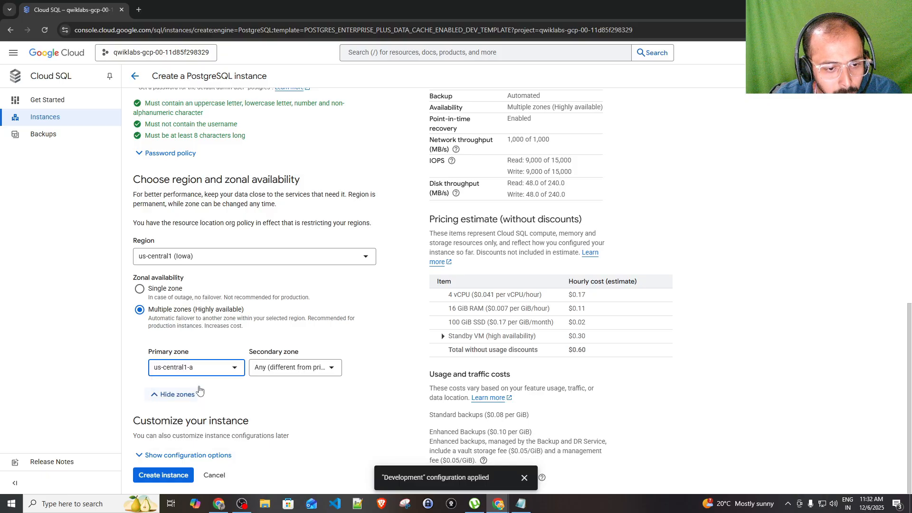
click(272, 374)
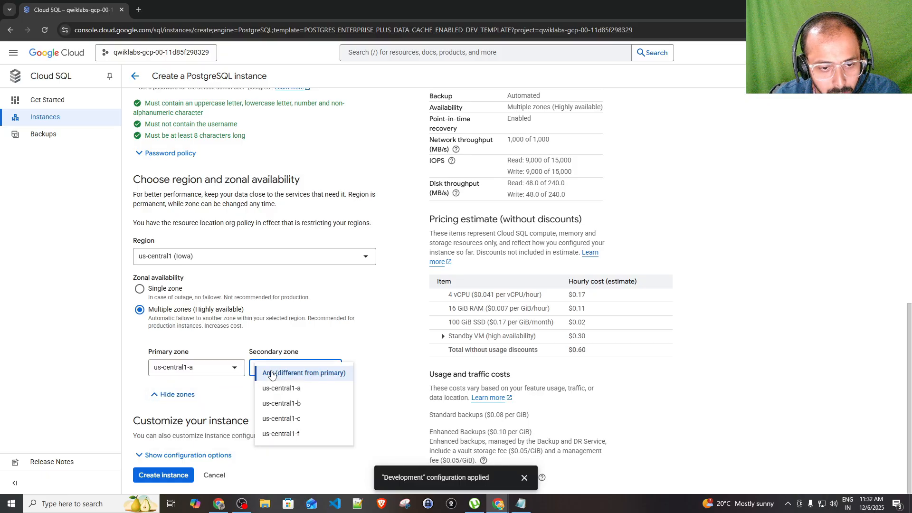
click(285, 405)
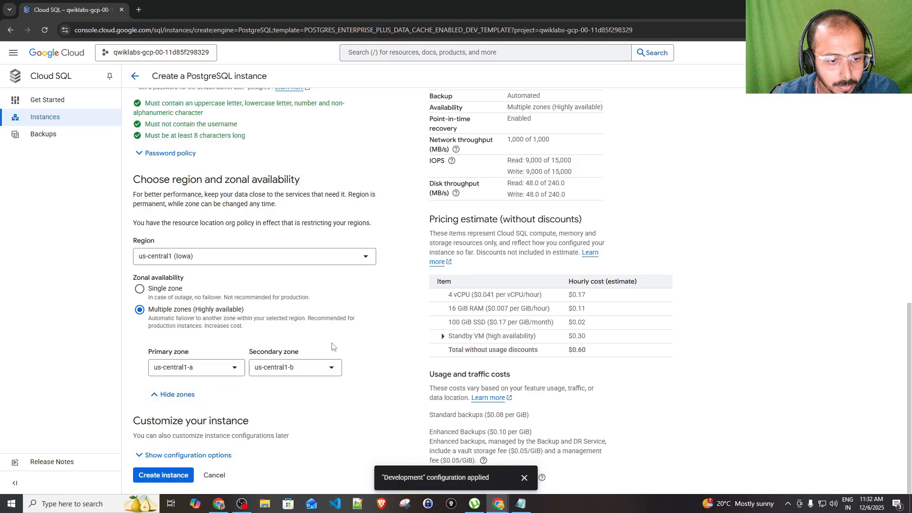
click(173, 455)
scroll(235, 414, down, 4)
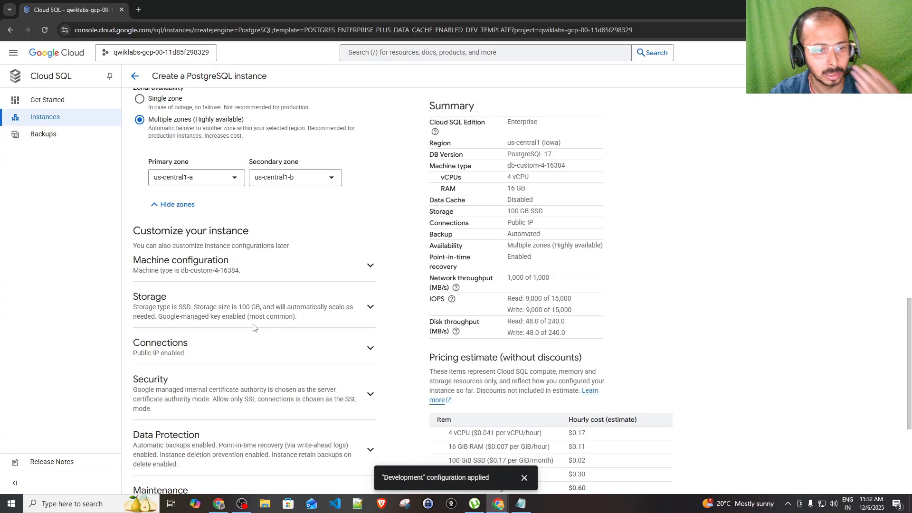
Review the summary: Enterprise edition, us-central1 (Iowa) region, db-custom-4-16384 machine type
scroll(211, 354, down, 4)
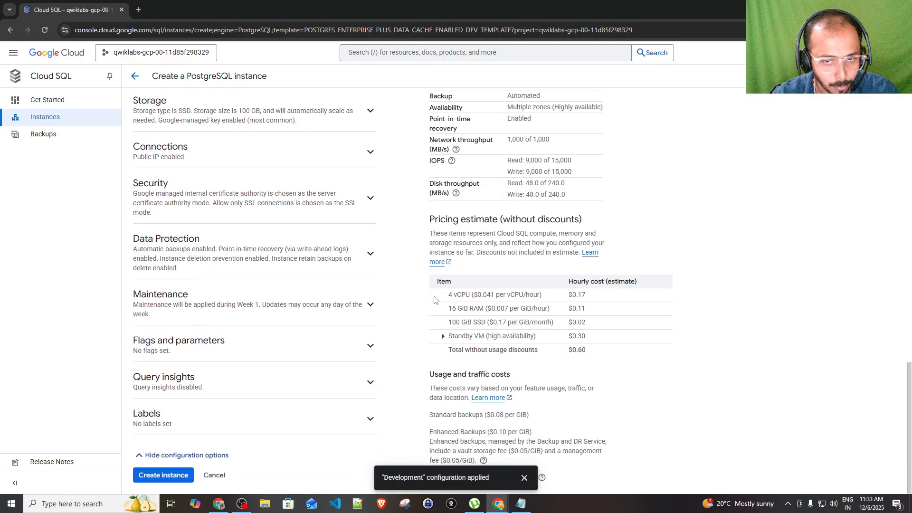
scroll(434, 298, up, 11)
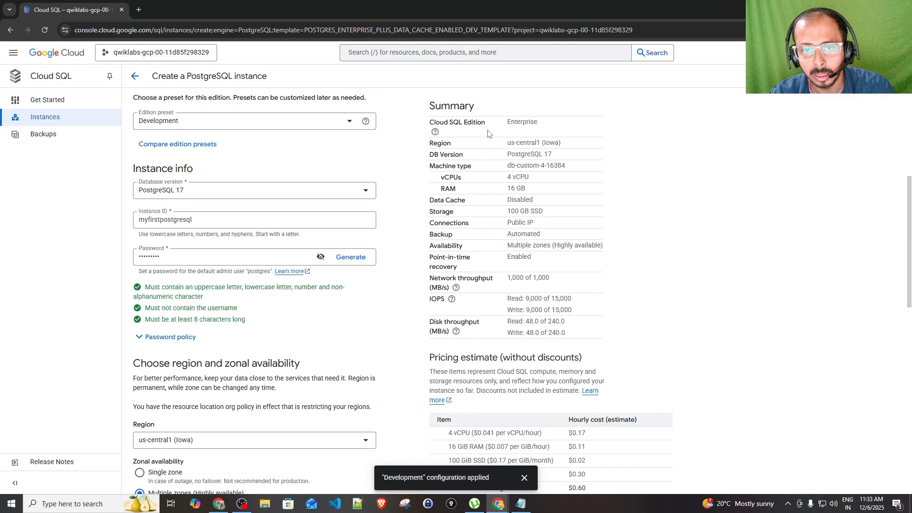
double_click(509, 125)
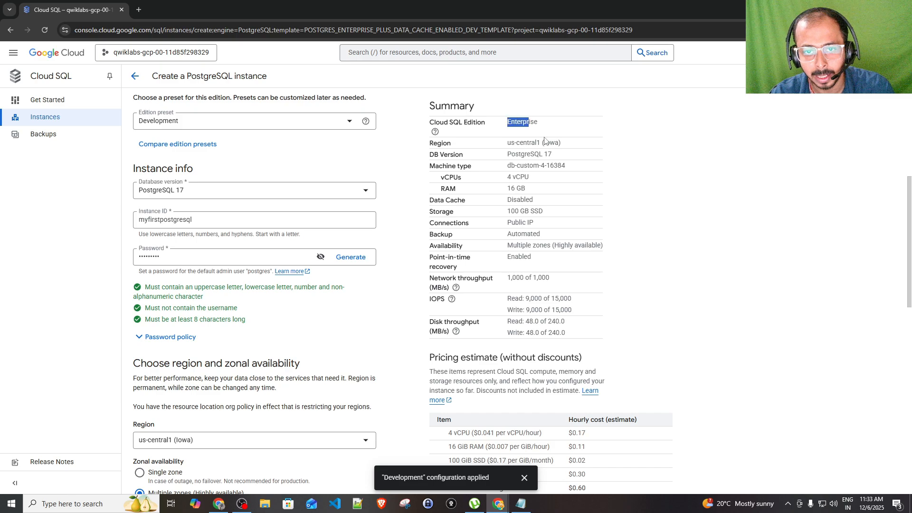
drag(499, 147, 567, 144)
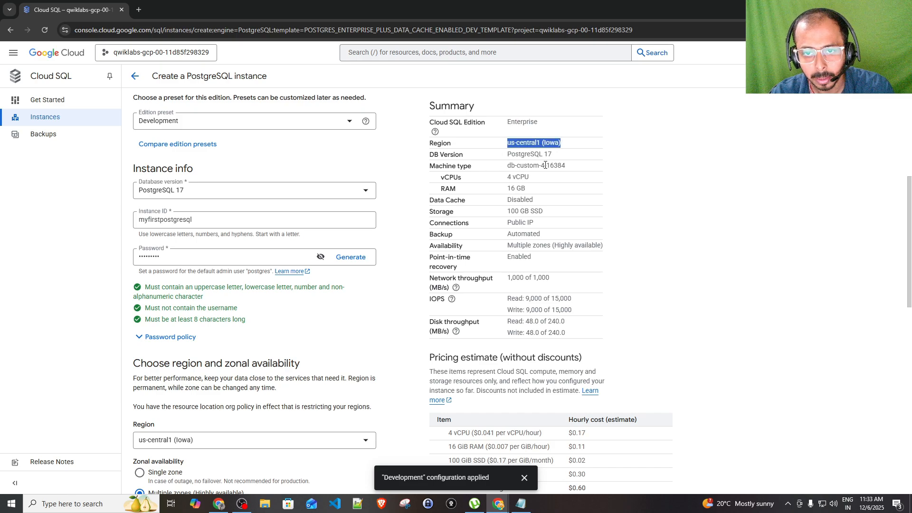
drag(508, 169, 584, 169)
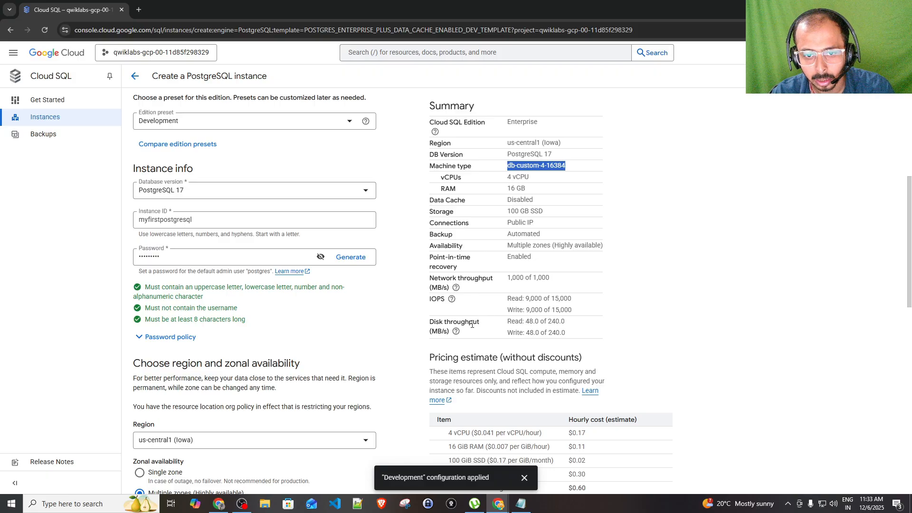
Dismiss the Development configuration notice and create the myfirstpostgresql instance
scroll(519, 352, down, 3)
click(525, 477)
scroll(586, 476, down, 3)
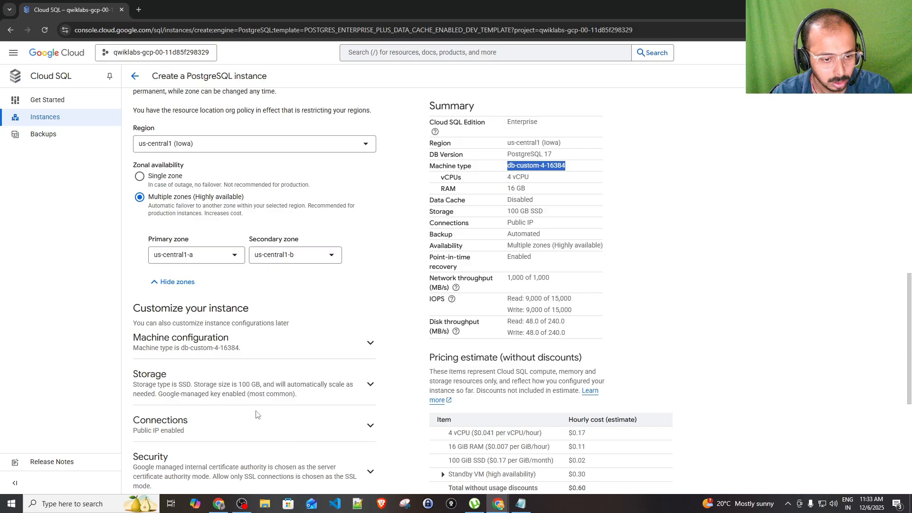
scroll(259, 416, down, 5)
click(179, 476)
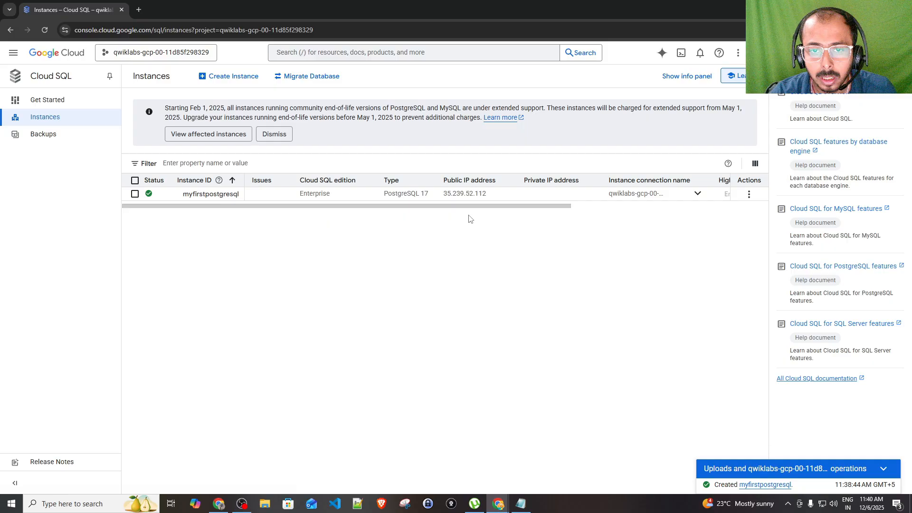
Scroll the Instances table sideways to check the running myfirstpostgresql instance's columns
drag(474, 208, 430, 209)
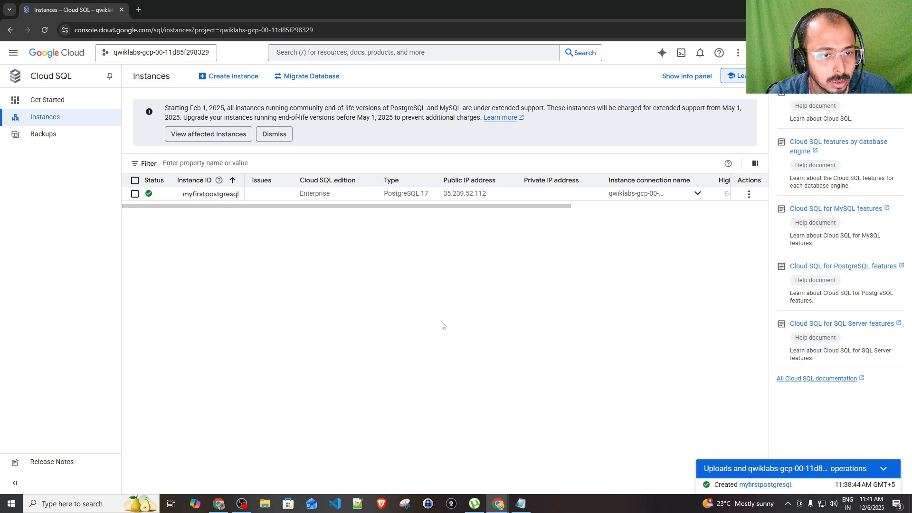
In myfirstpostgresql, confirm the postgres user and postgres database, then return to Overview
click(220, 198)
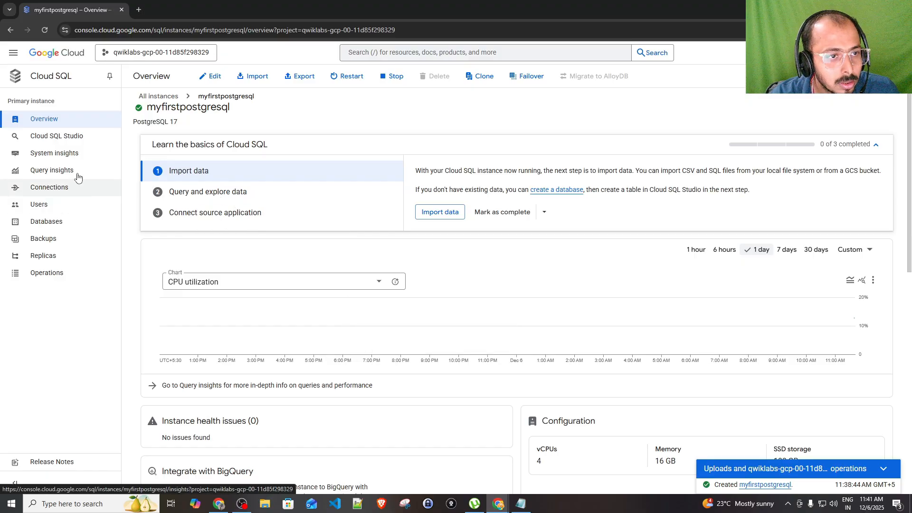
click(54, 205)
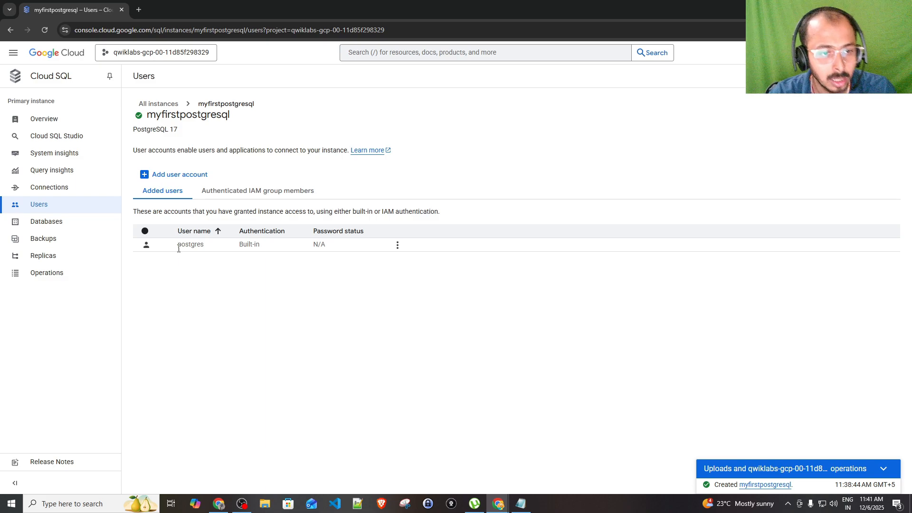
drag(179, 247, 205, 250)
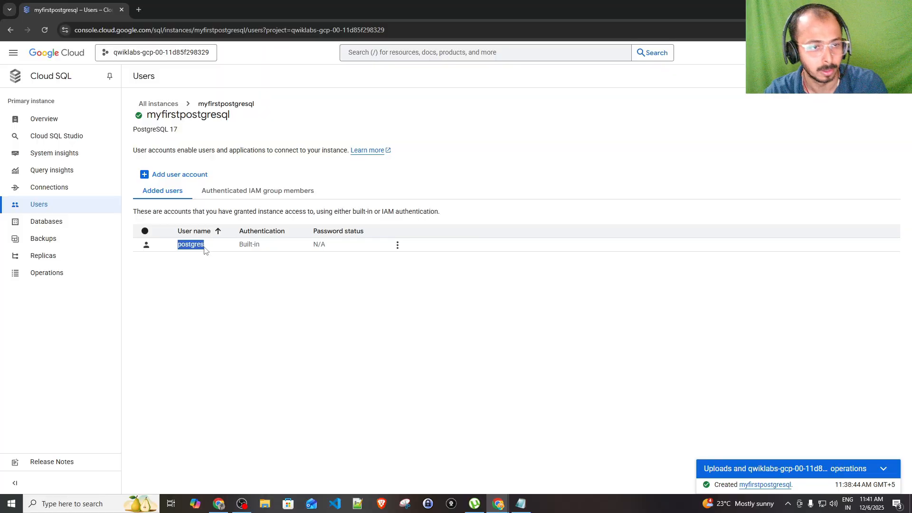
click(65, 227)
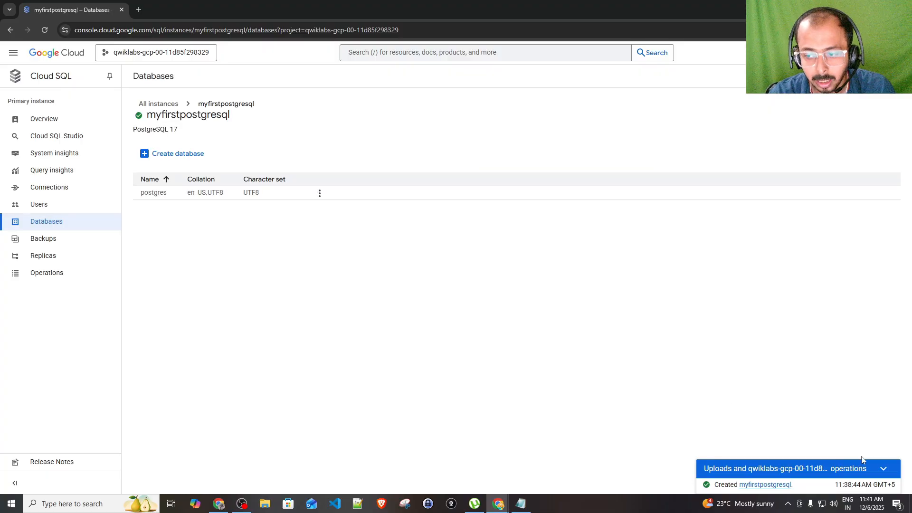
click(884, 468)
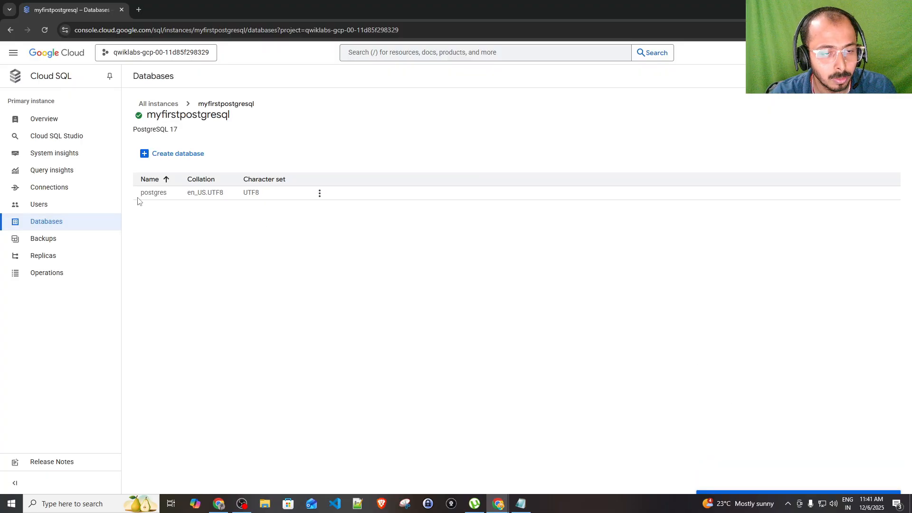
drag(139, 202, 178, 200)
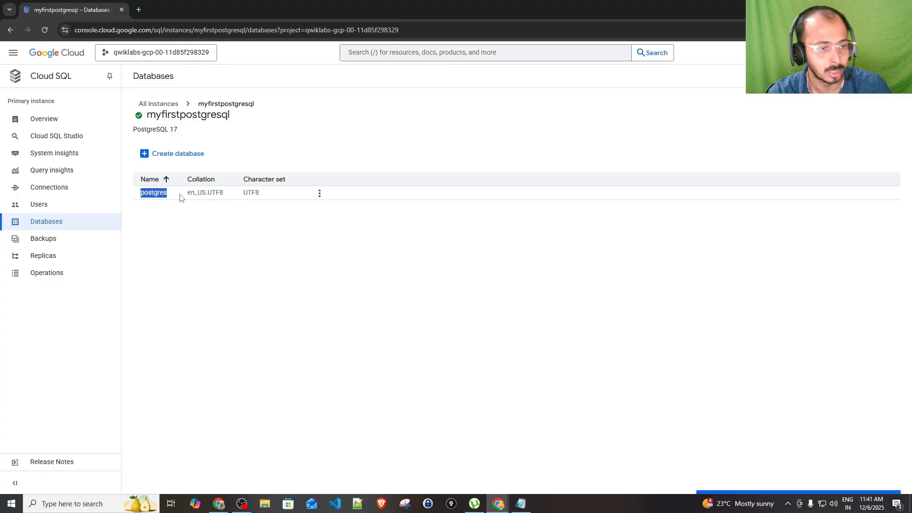
click(53, 125)
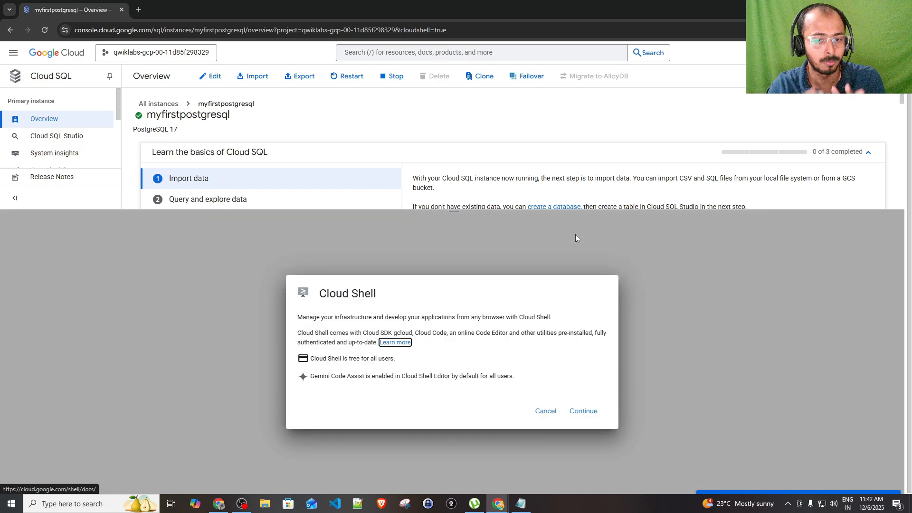
Continue past the Cloud Shell introduction and authorize it to use your credentials
click(582, 412)
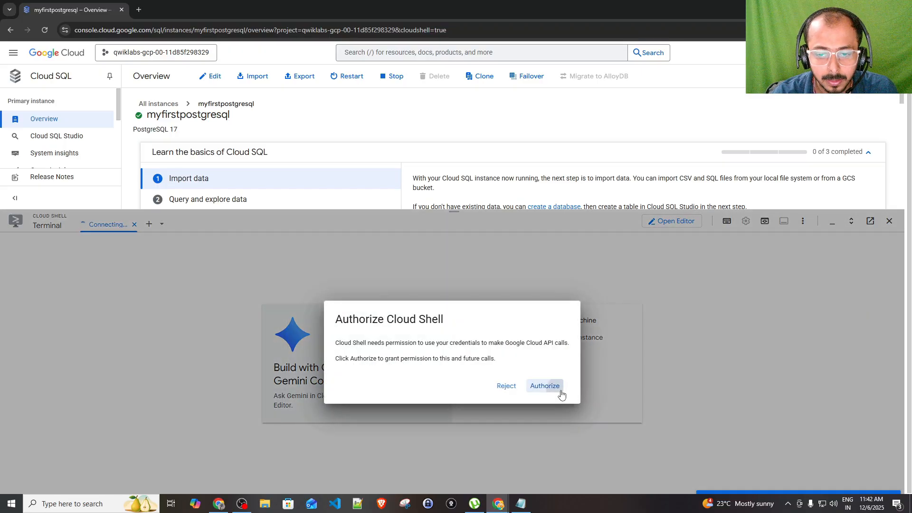
click(561, 393)
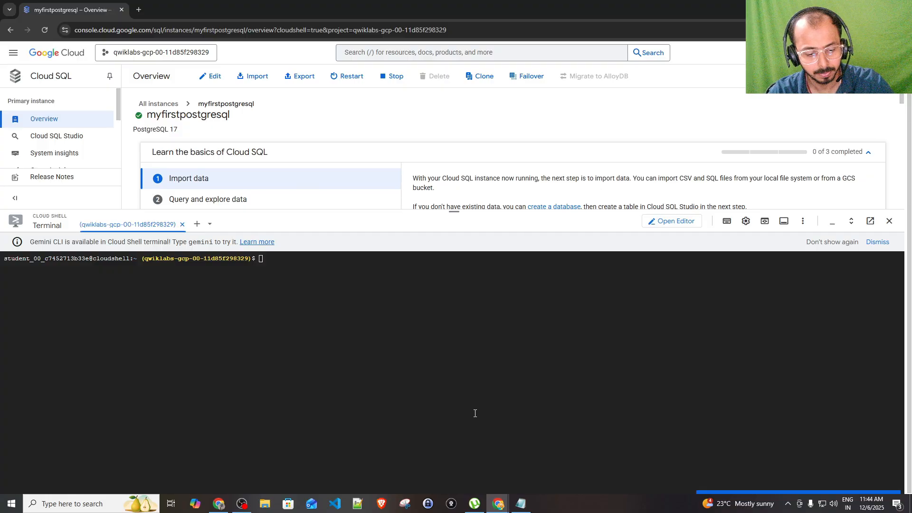
Copy the instance name myfirstpostgresql from the Cloud Console page
click(521, 504)
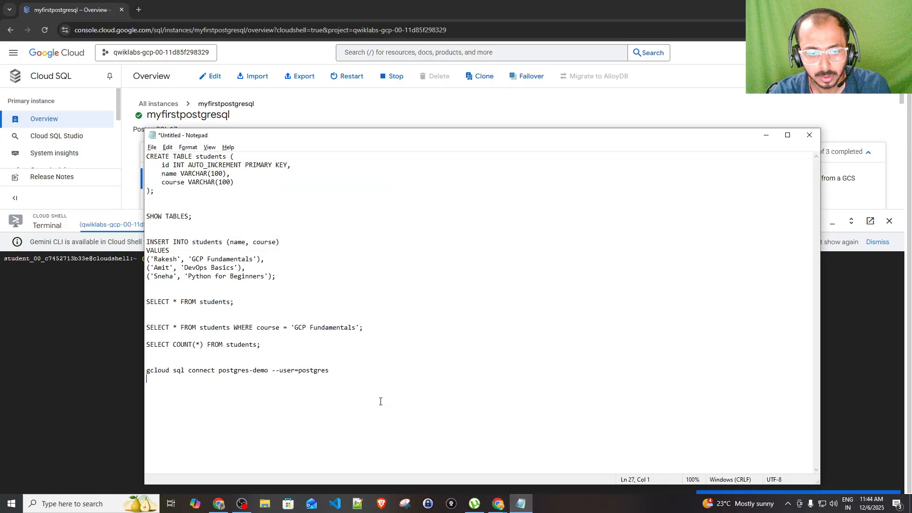
drag(350, 371, 117, 372)
click(198, 380)
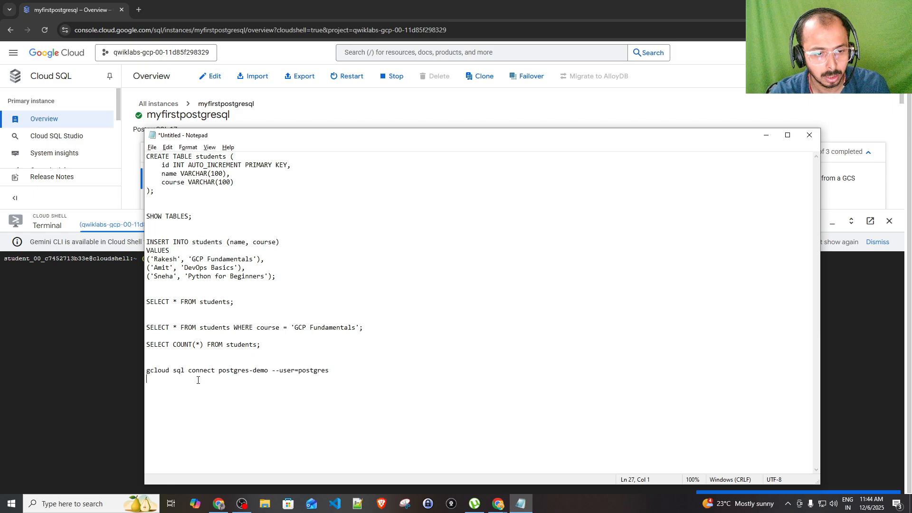
double_click(226, 371)
click(90, 362)
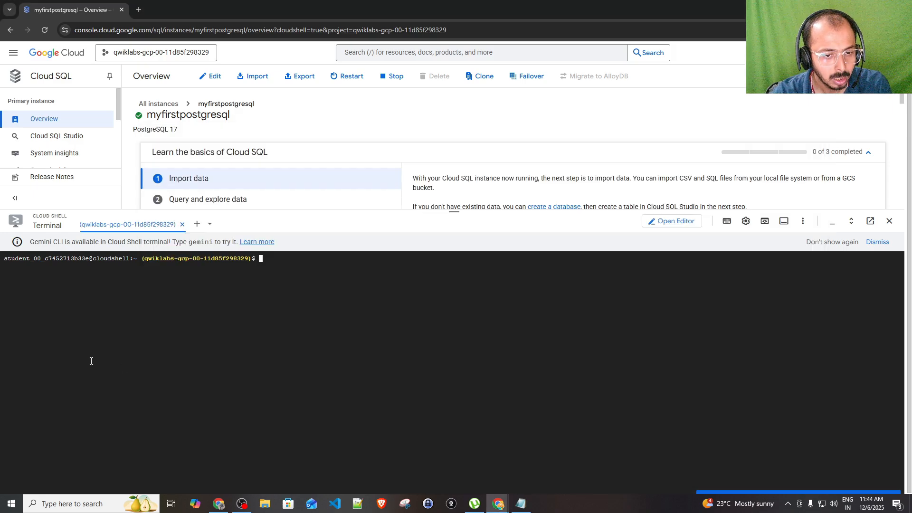
double_click(149, 114)
key(alt+Tab)
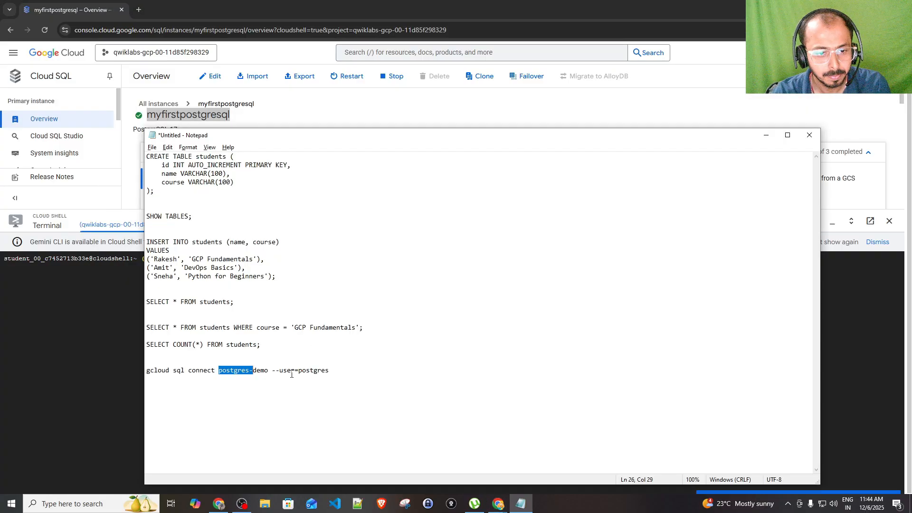
Replace 'postgres-demo' with myfirstpostgresql in the Notepad connect command and copy the whole line
drag(270, 371, 219, 371)
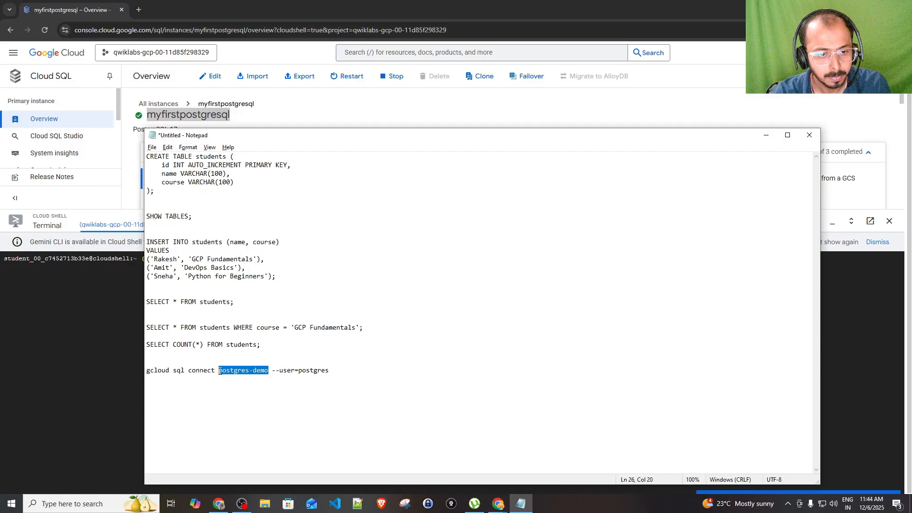
text(myfirstpostgresql)
drag(361, 370, 140, 369)
key(ctrl+c)
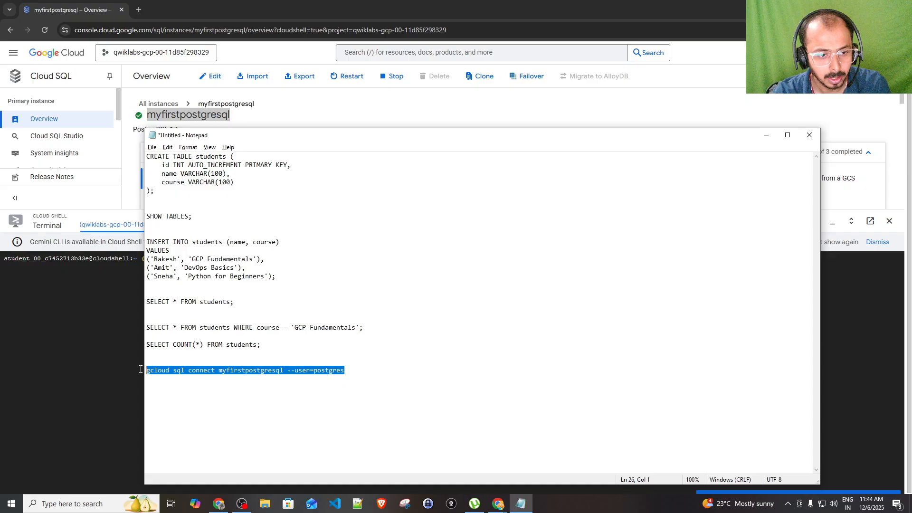
key(alt+Tab)
Run 'gcloud sql connect myfirstpostgresql --user=postgres' in Cloud Shell and enter the postgres password
key(ctrl+v)
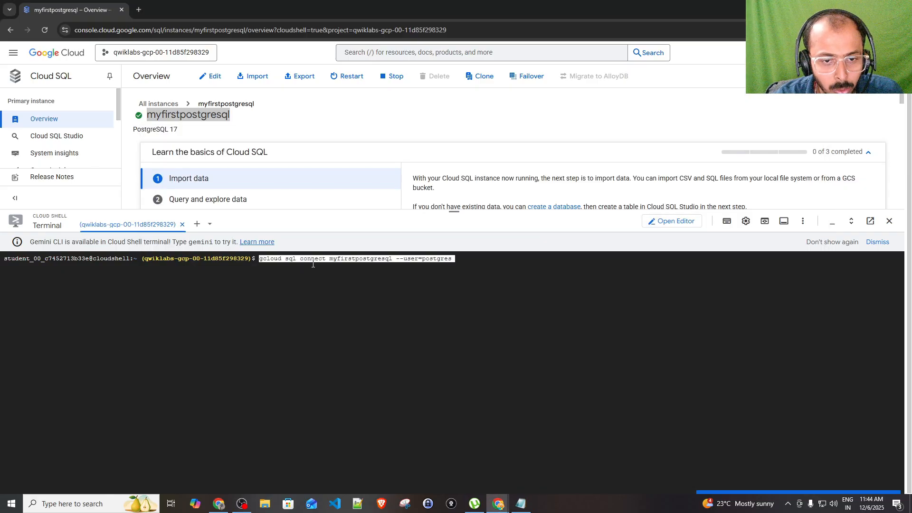
double_click(345, 258)
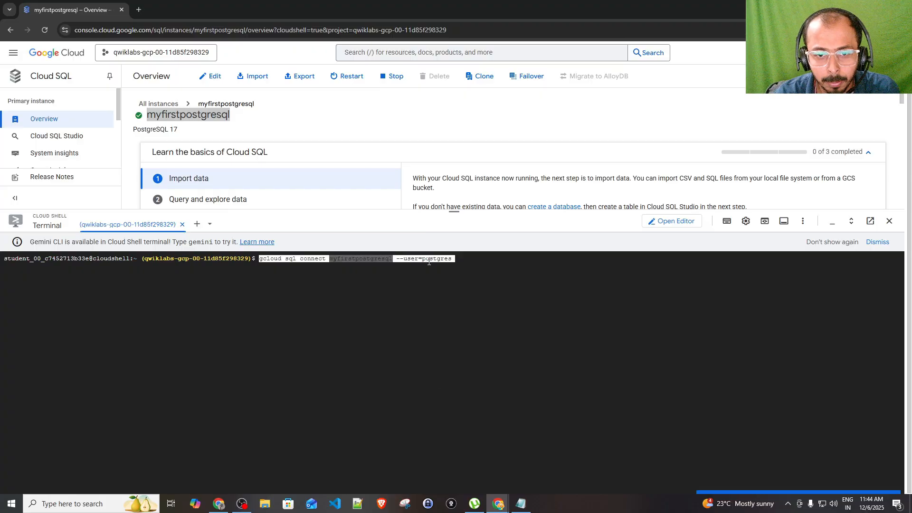
click(466, 262)
key(Return)
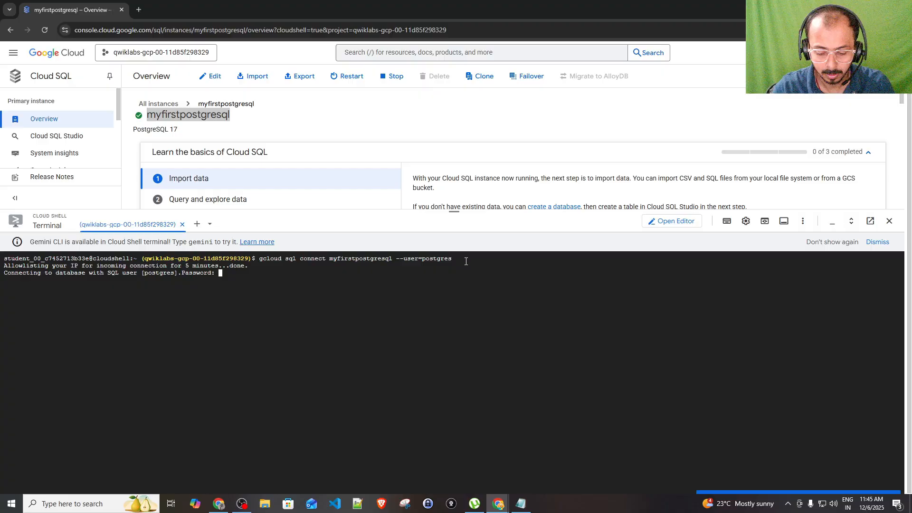
key(Return)
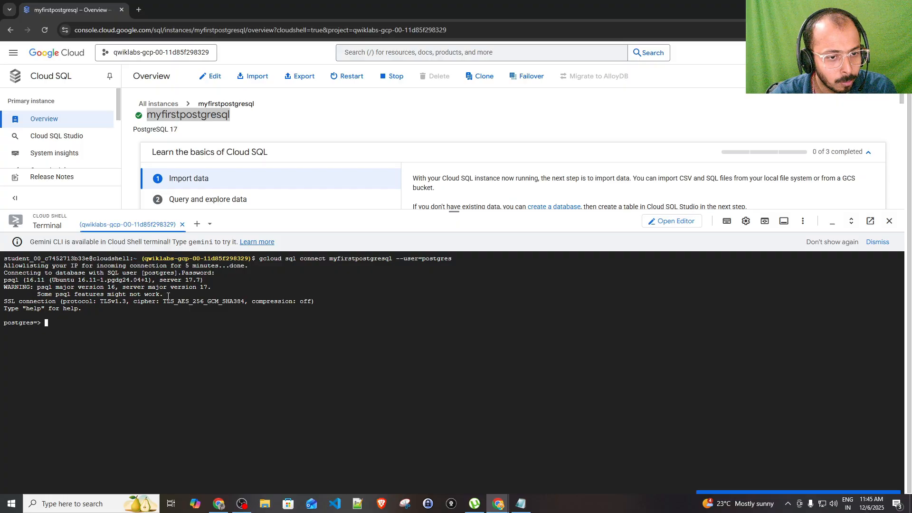
Highlight the psql version-mismatch warning lines in the Cloud Shell terminal
drag(164, 298, 55, 283)
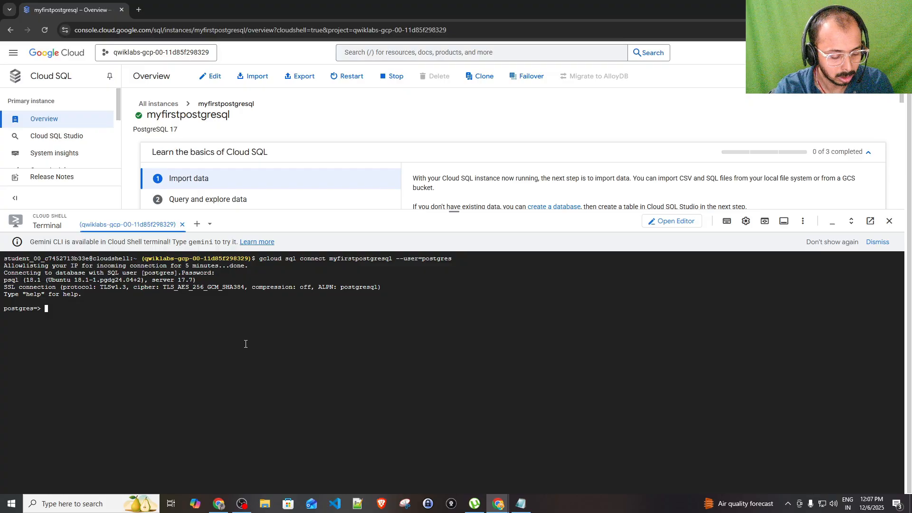
Run 'CREATE DATABASE testing;', then connect with '\c testing;' and enter the password
text(CREATE )
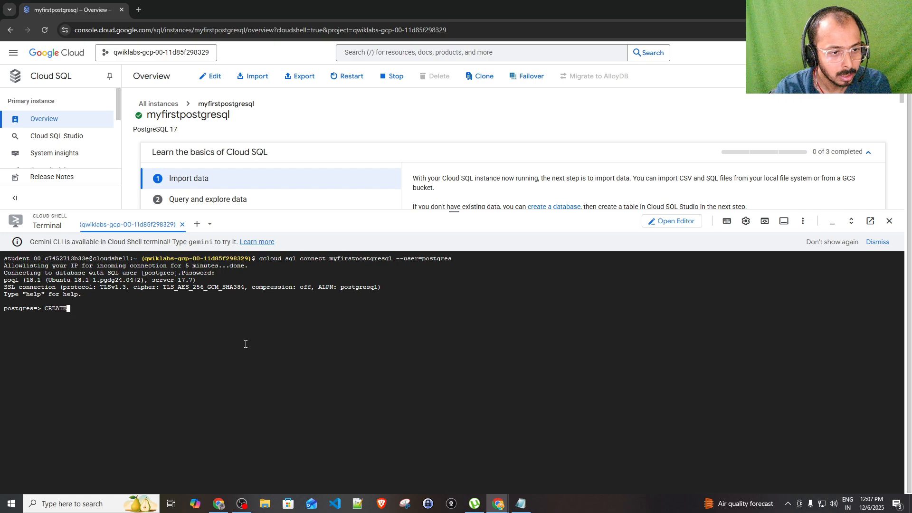
text(DATABASE)
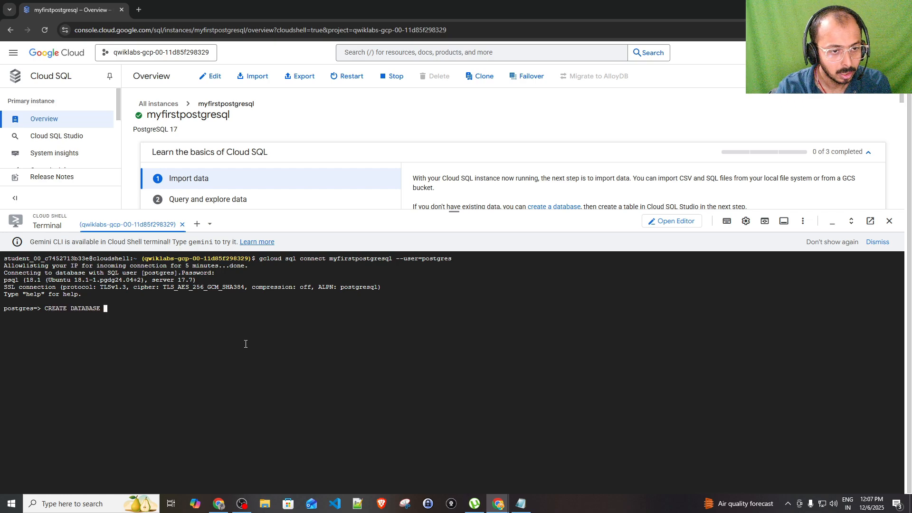
text( te)
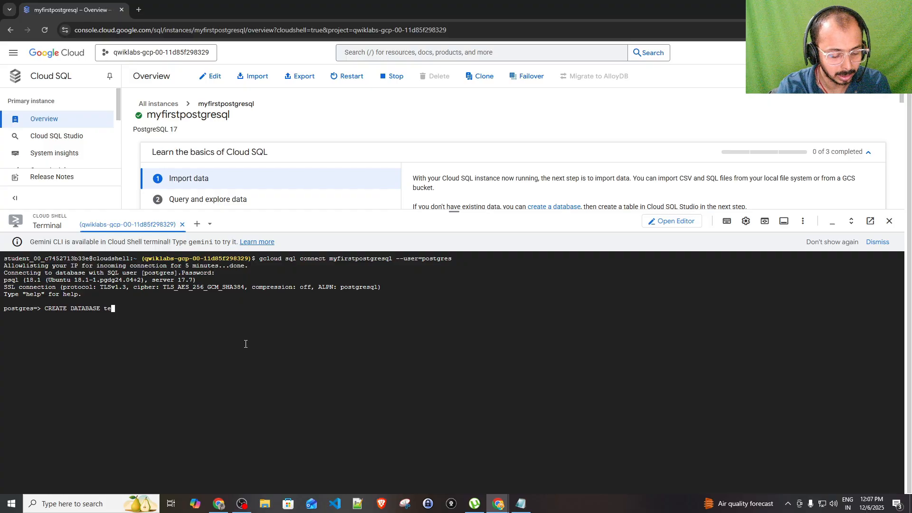
text(sting;)
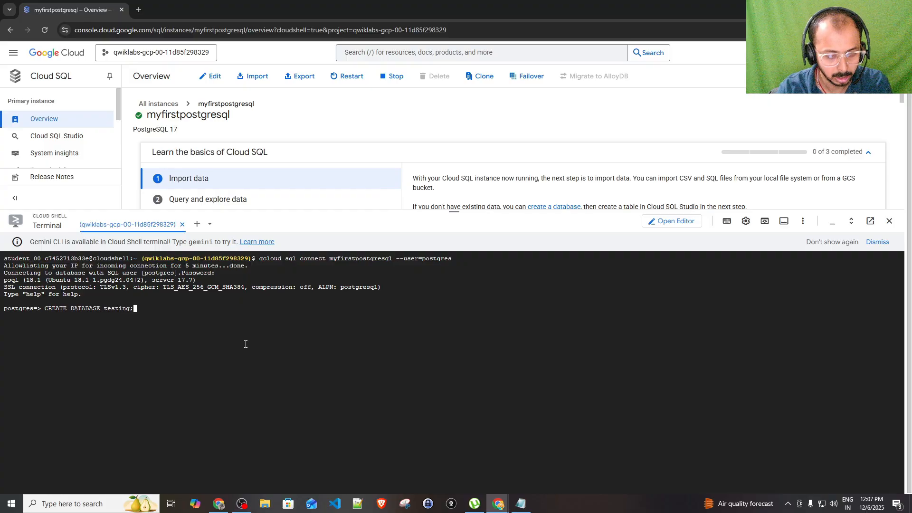
key(Return)
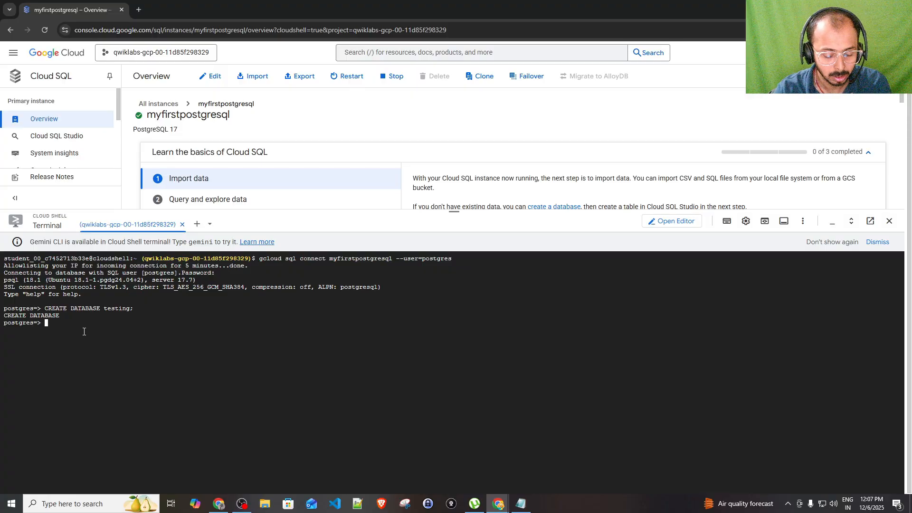
text(\c)
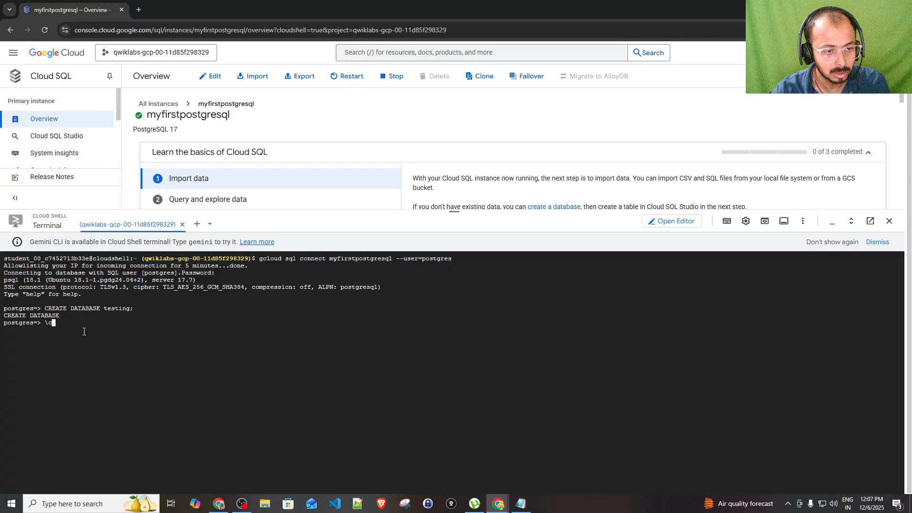
text( testing)
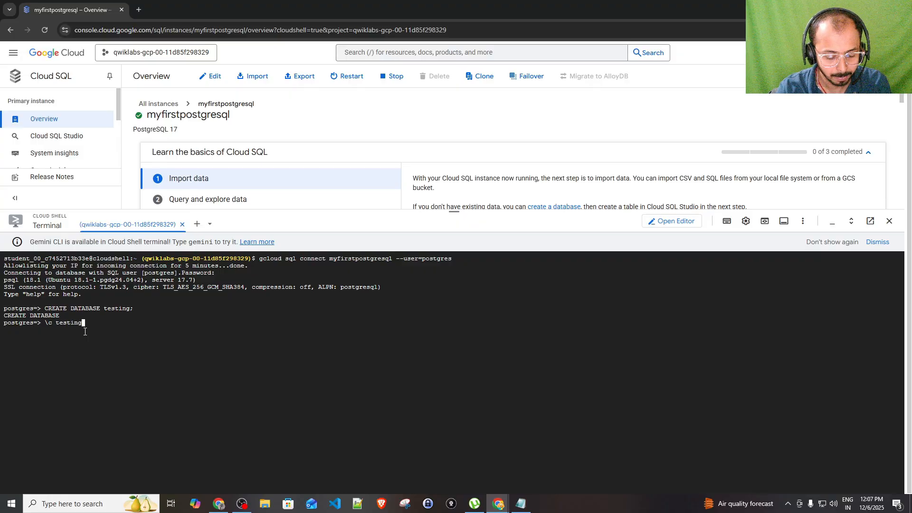
text(;)
key(Return)
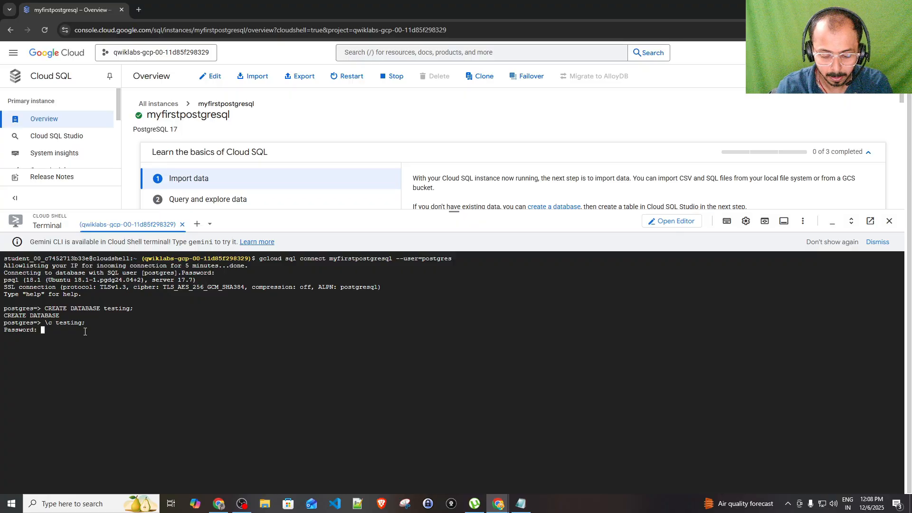
key(Return)
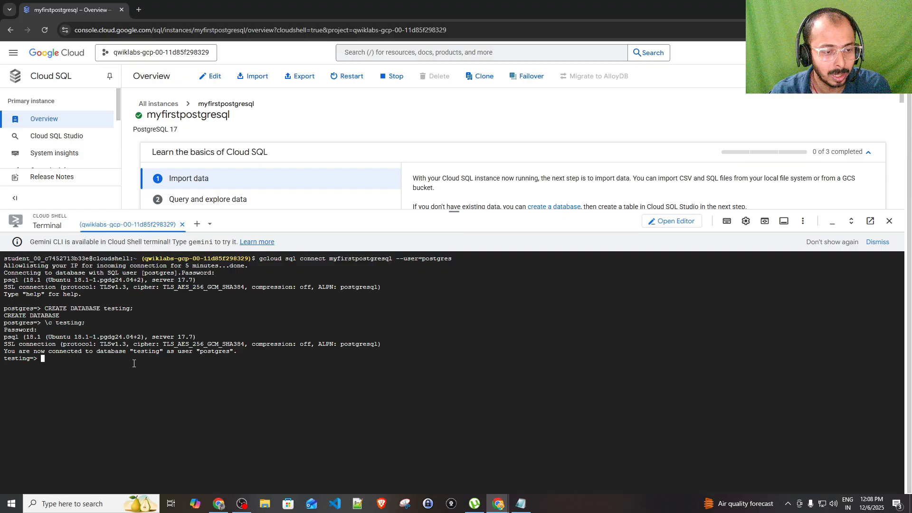
Paste and run the CREATE TABLE students statement, which fails on AUTO_INCREMENT
click(521, 503)
drag(155, 193, 145, 158)
key(ctrl+c)
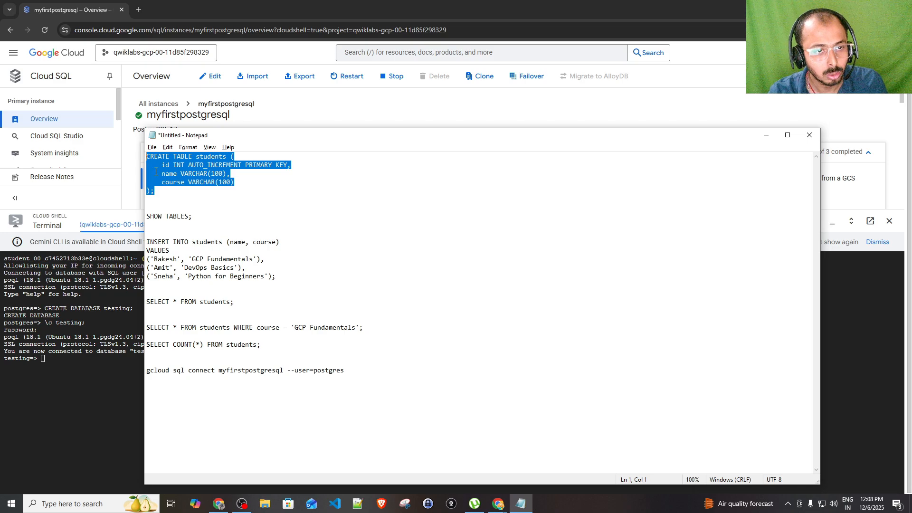
click(101, 396)
key(ctrl+v)
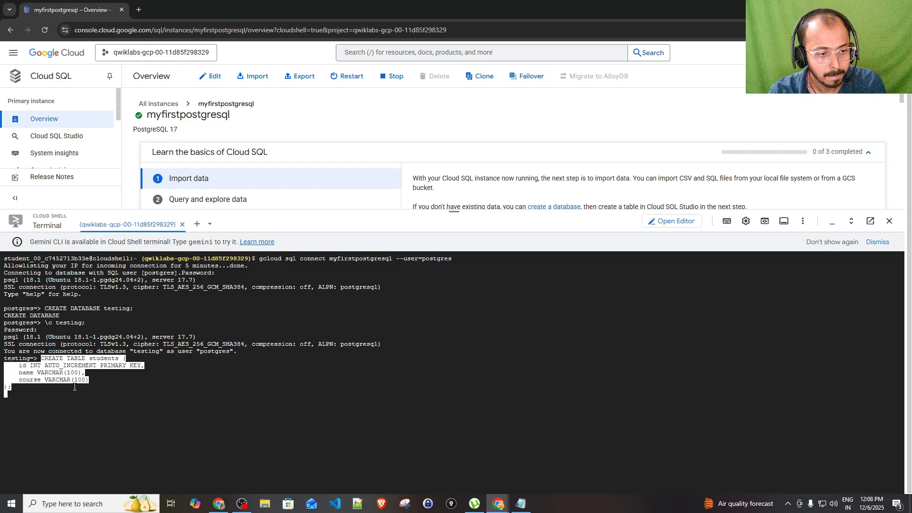
key(Return)
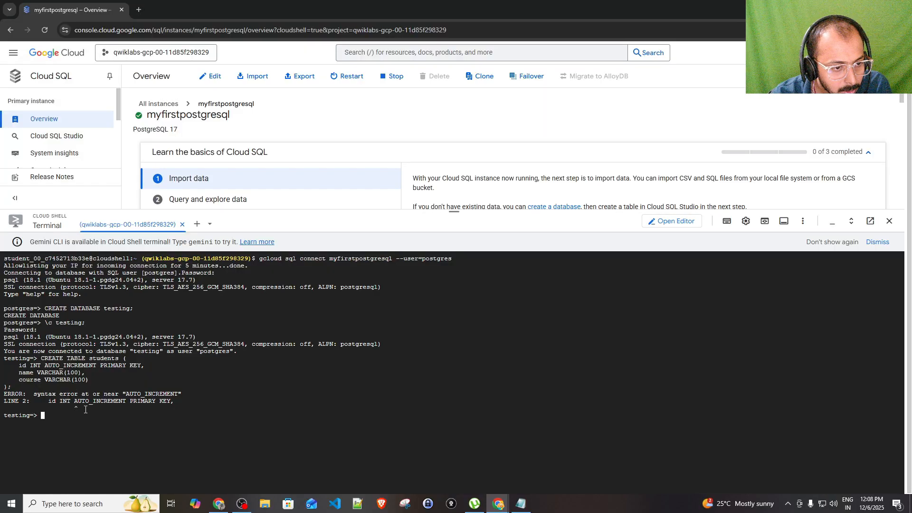
drag(34, 395, 173, 396)
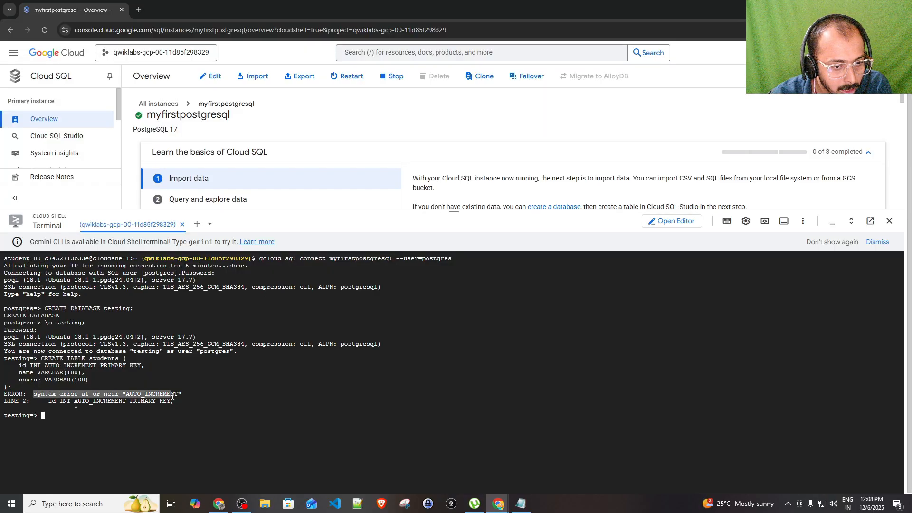
double_click(173, 396)
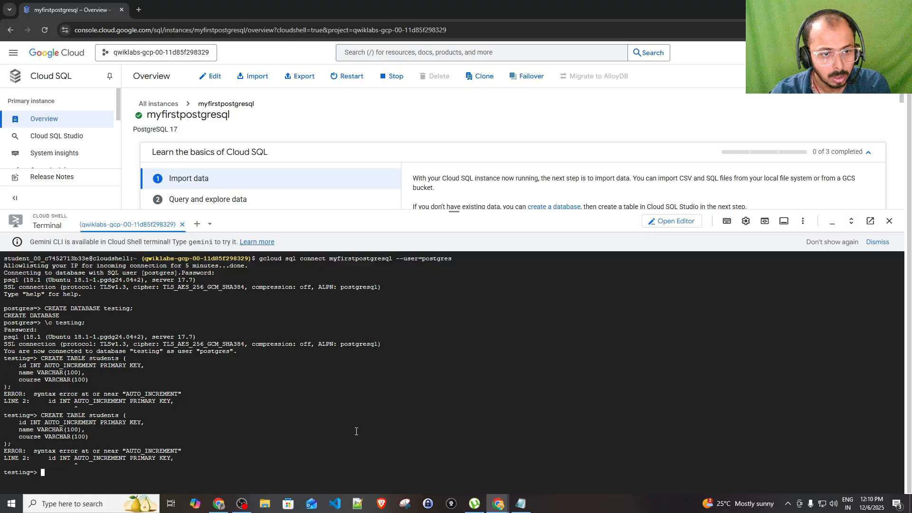
Paste and run the SERIAL-based CREATE TABLE employees statement with id, name and role
key(ctrl+v)
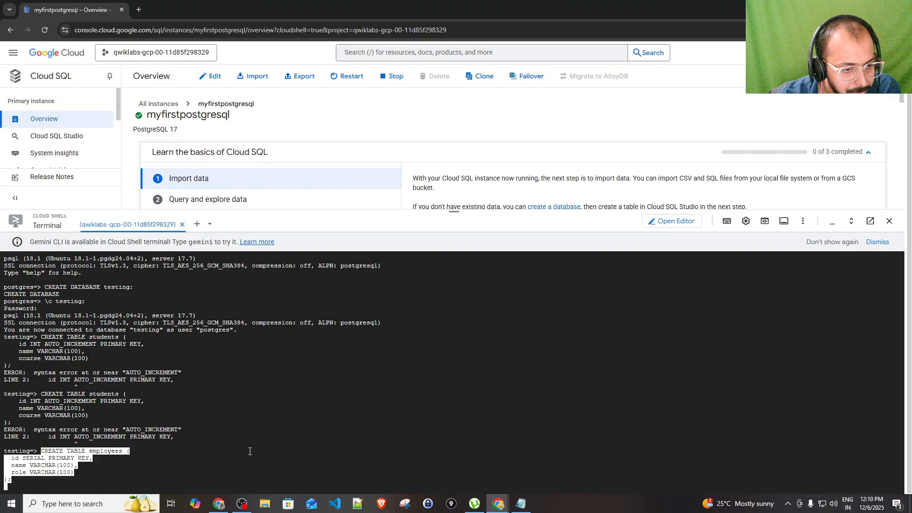
key(Return)
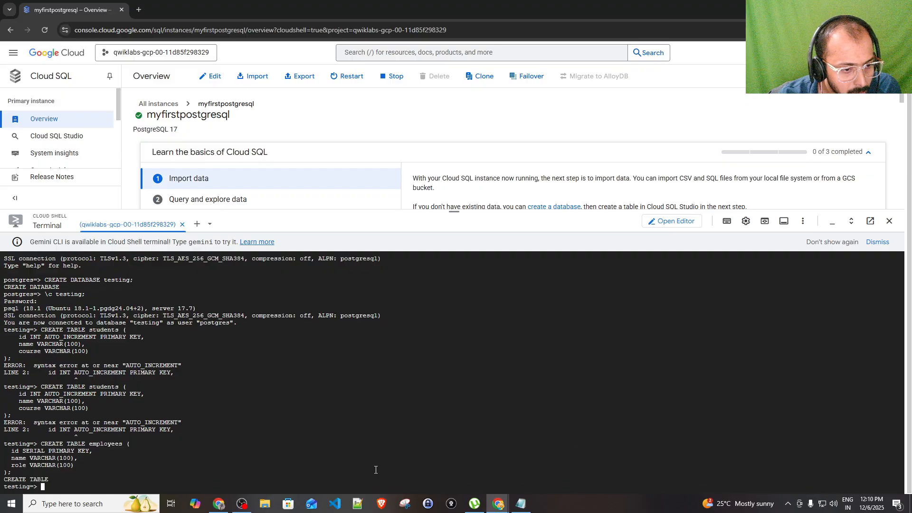
drag(3, 479, 7, 480)
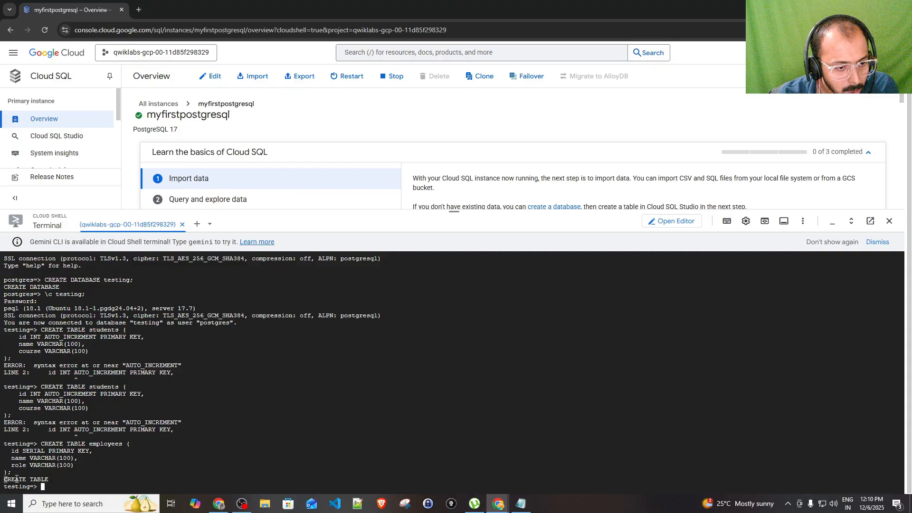
click(521, 504)
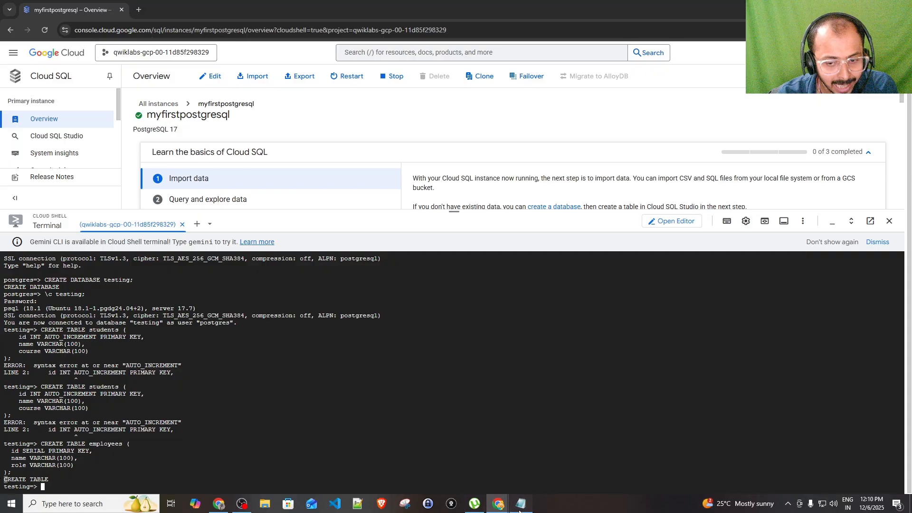
click(219, 399)
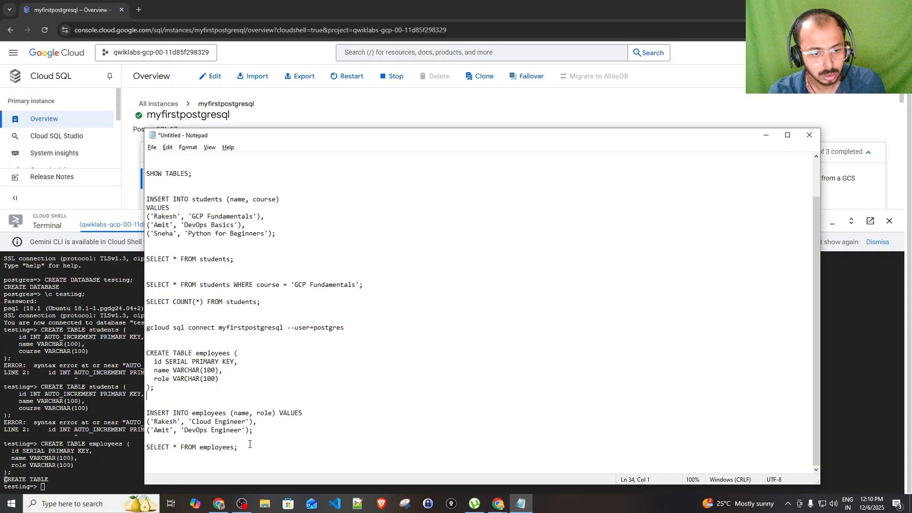
Insert a Cloud Engineer and a DevOps Engineer into employees via the INSERT statement
drag(257, 436, 139, 411)
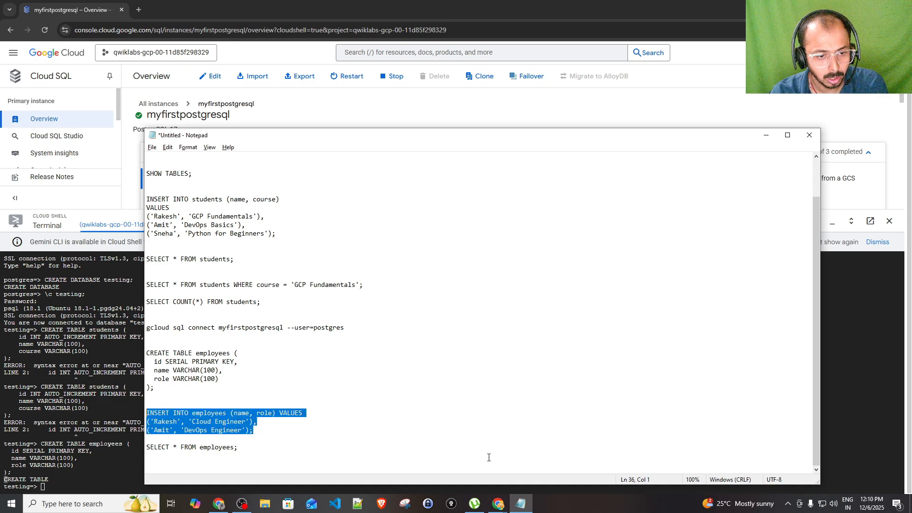
click(134, 477)
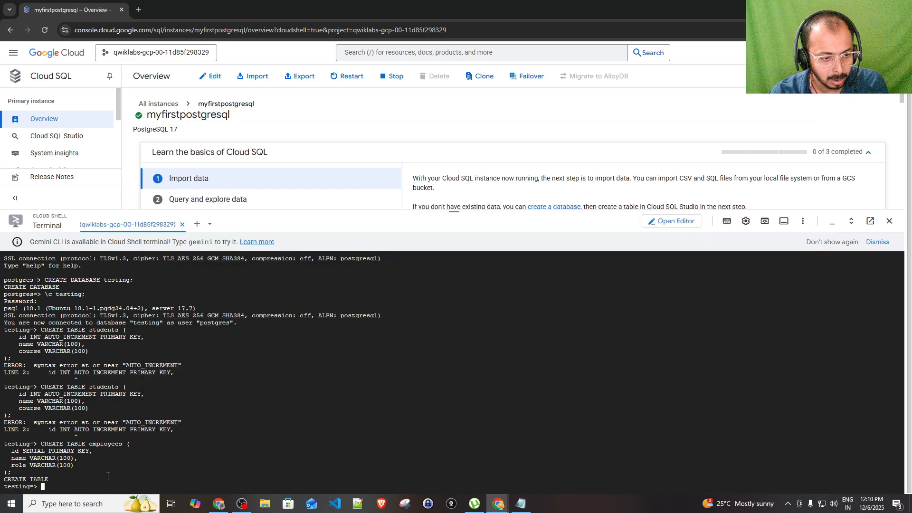
key(ctrl+v)
key(Return)
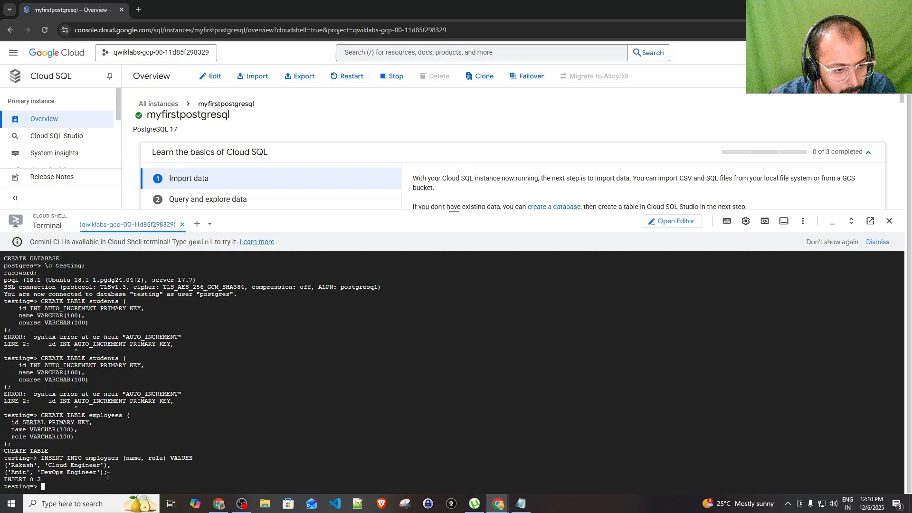
drag(44, 479, 4, 465)
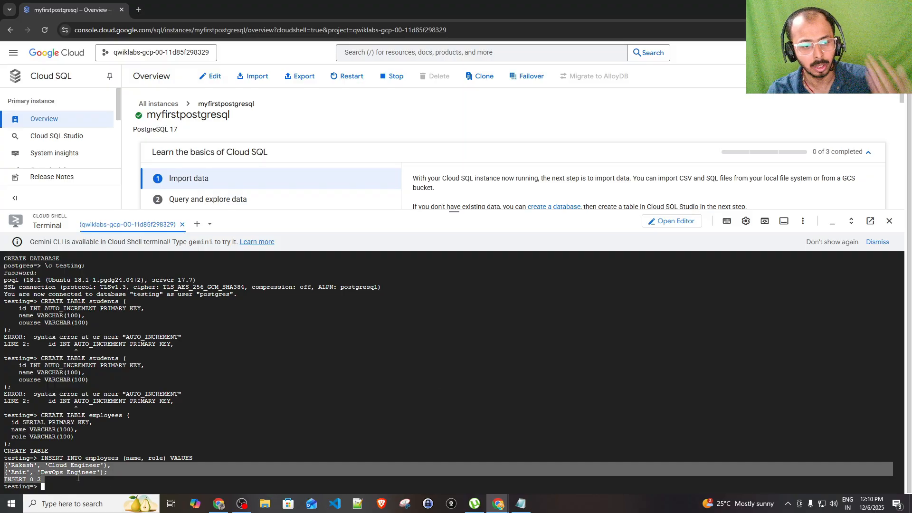
Run 'SELECT * FROM employees' to list both rows
key(alt+Tab)
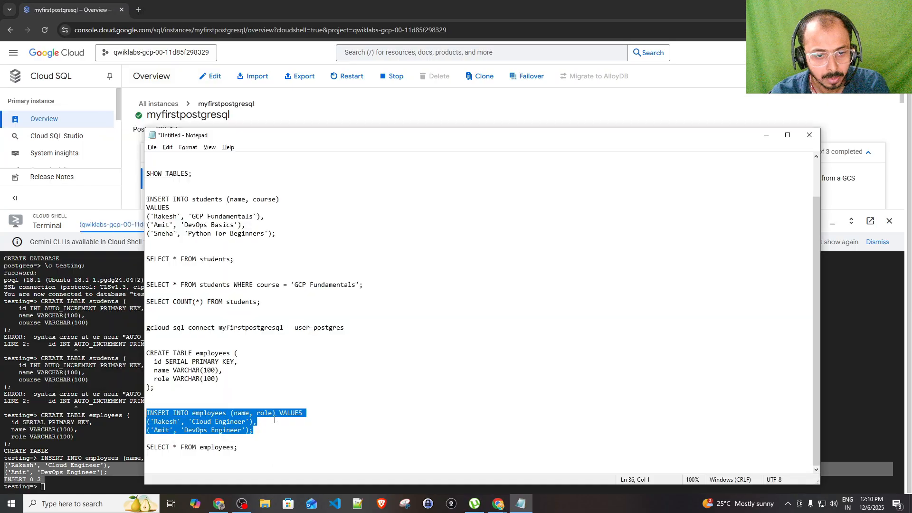
drag(239, 447, 147, 449)
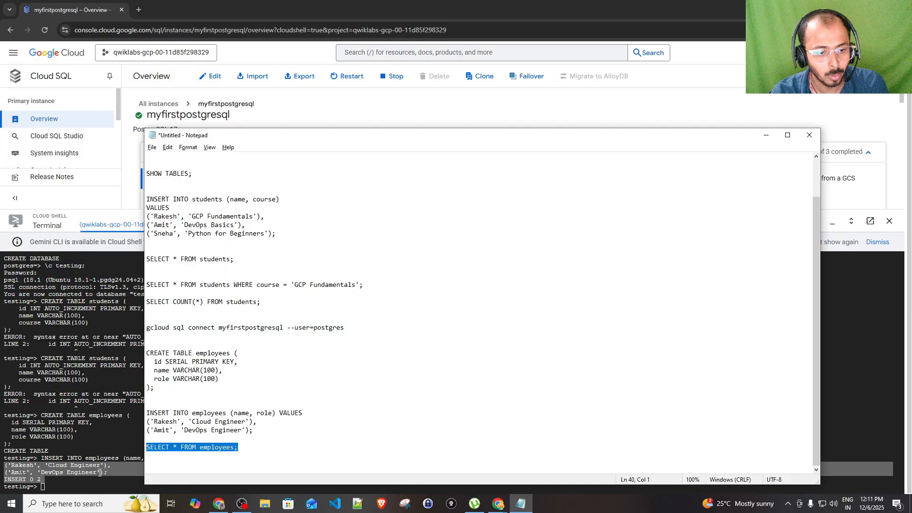
key(ctrl+c)
key(alt+Tab)
key(ctrl+v)
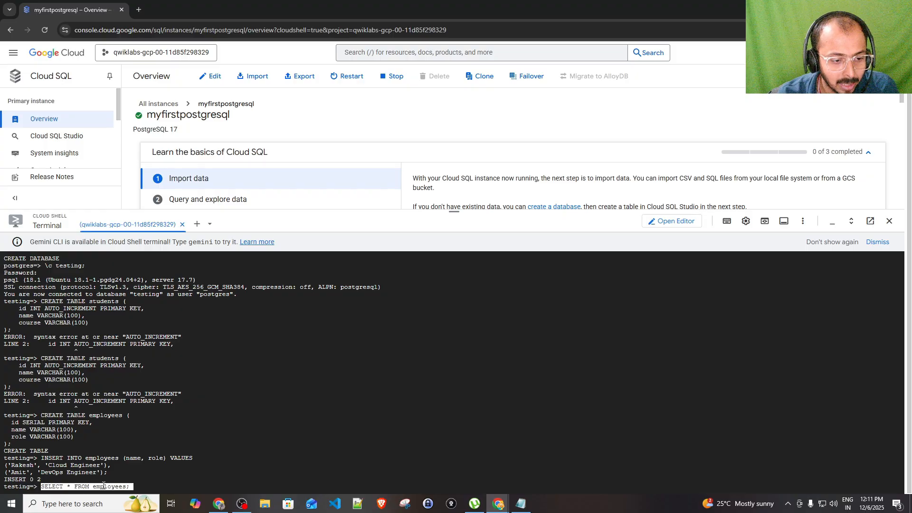
key(Return)
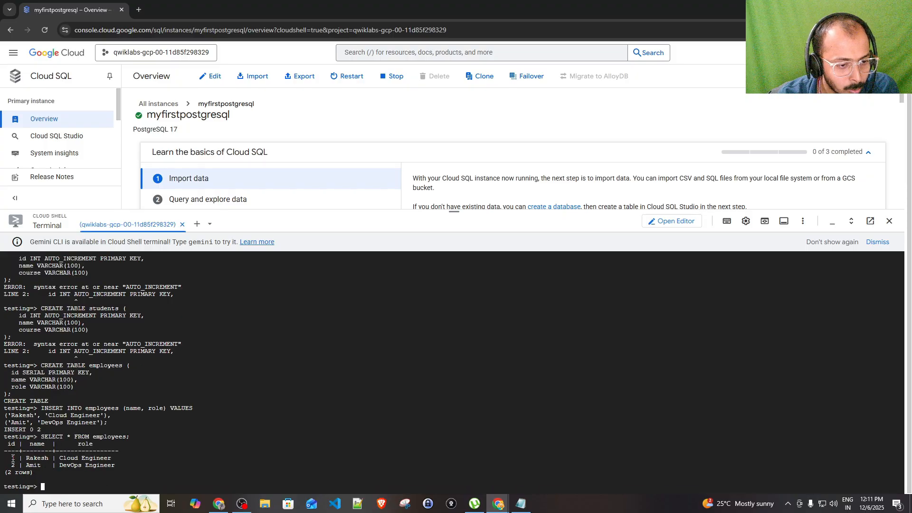
drag(13, 458, 168, 458)
double_click(100, 466)
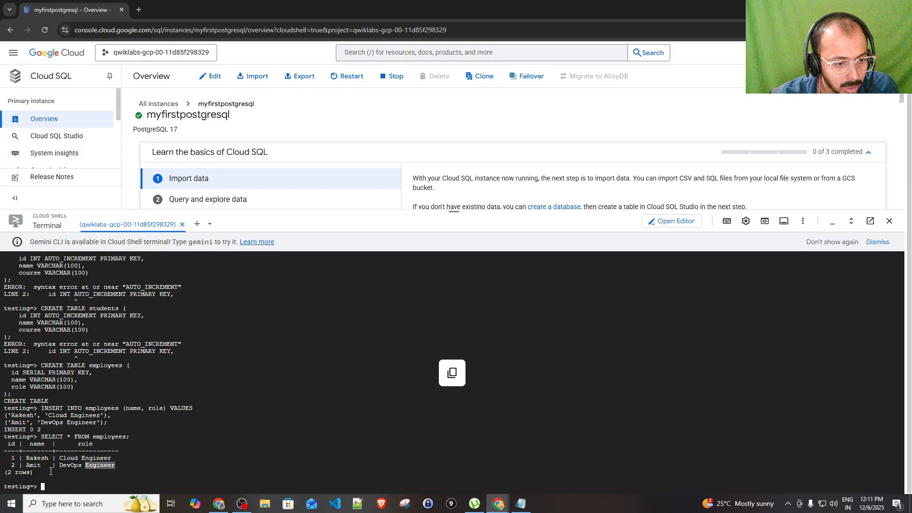
drag(53, 466, 131, 467)
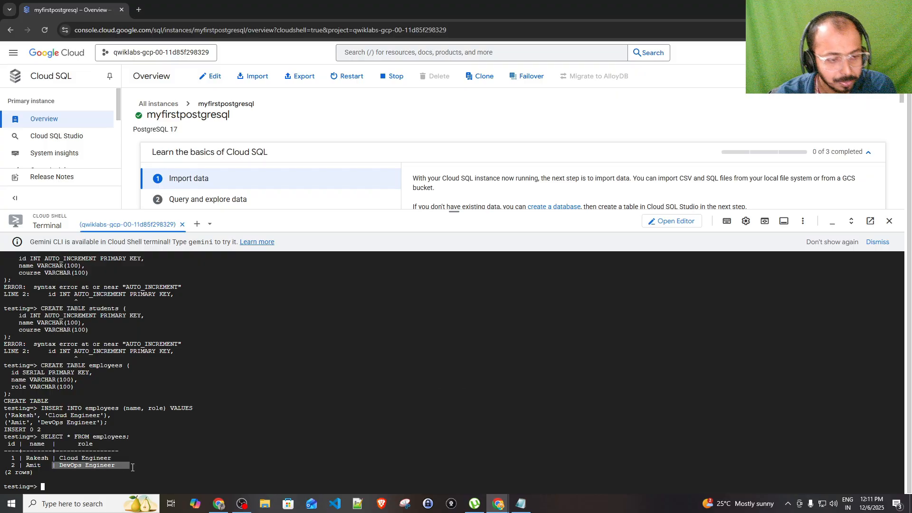